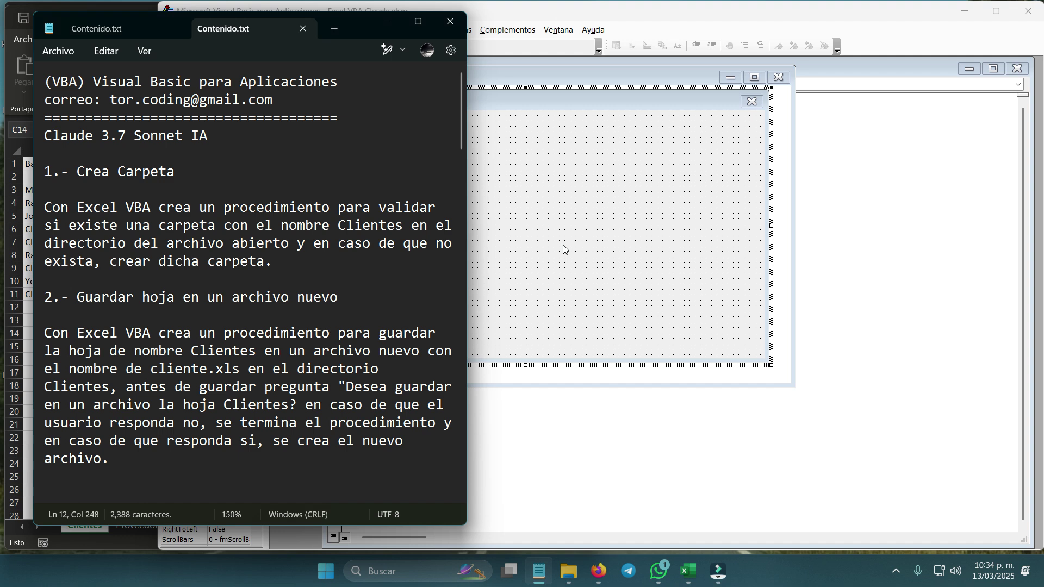
Point out the Claude 3.7 Sonnet IA title line, 'Excel VBA' and the Crea Carpeta heading in Contenido.txt.
triple_click(35, 138)
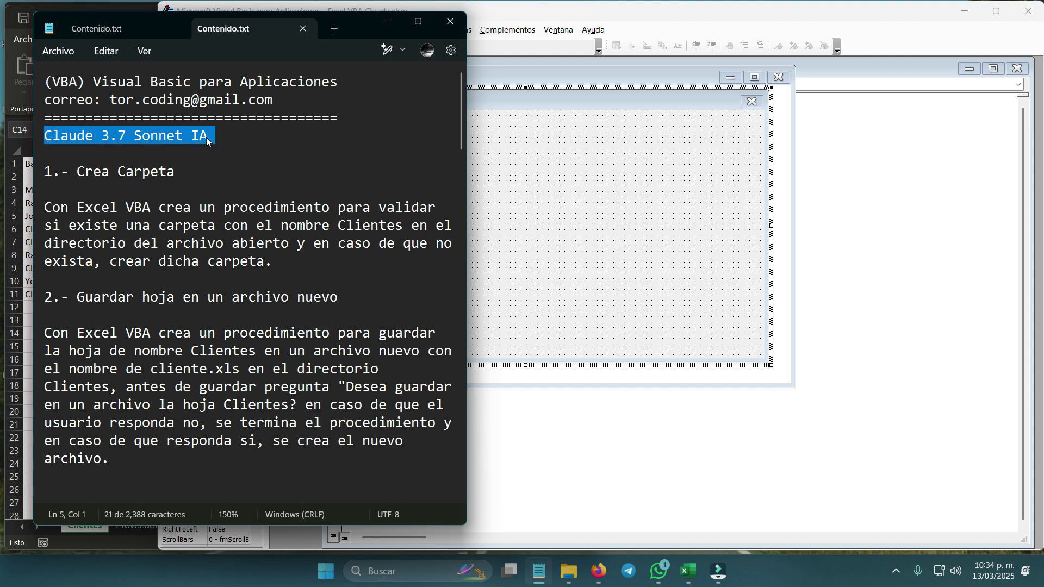
click(250, 137)
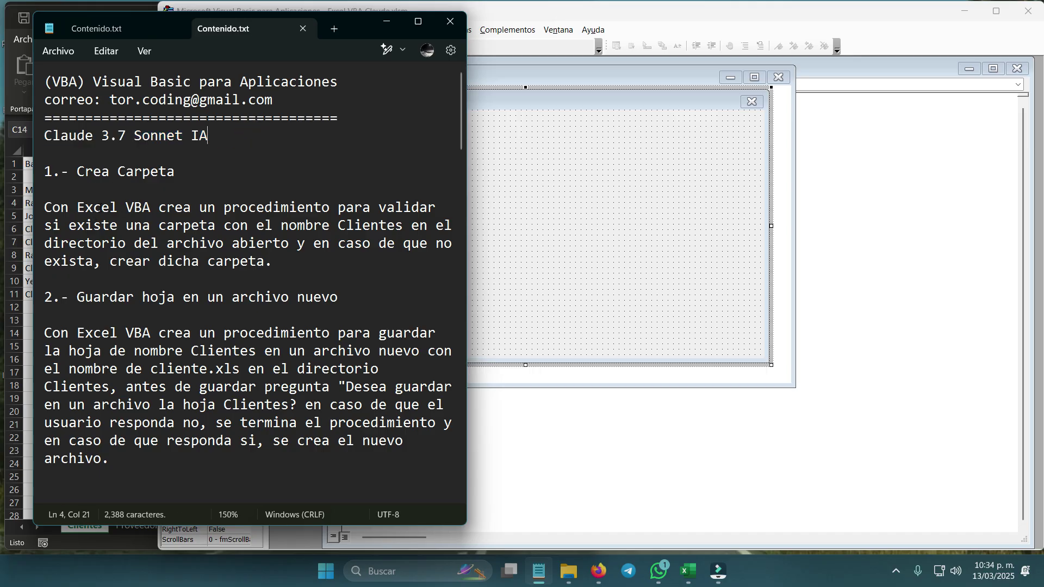
drag(77, 208, 152, 209)
click(195, 208)
drag(76, 171, 175, 173)
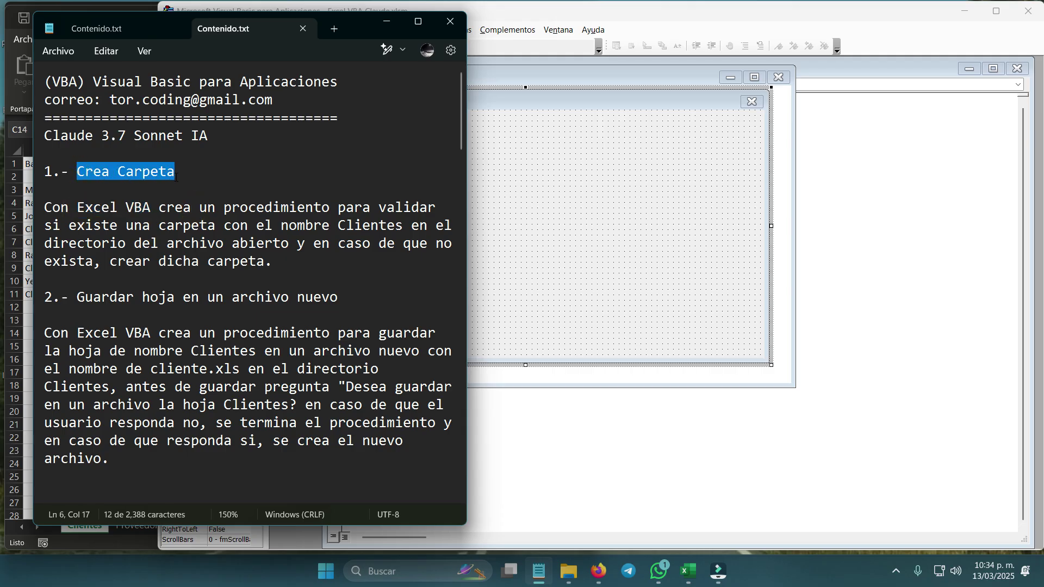
click(208, 172)
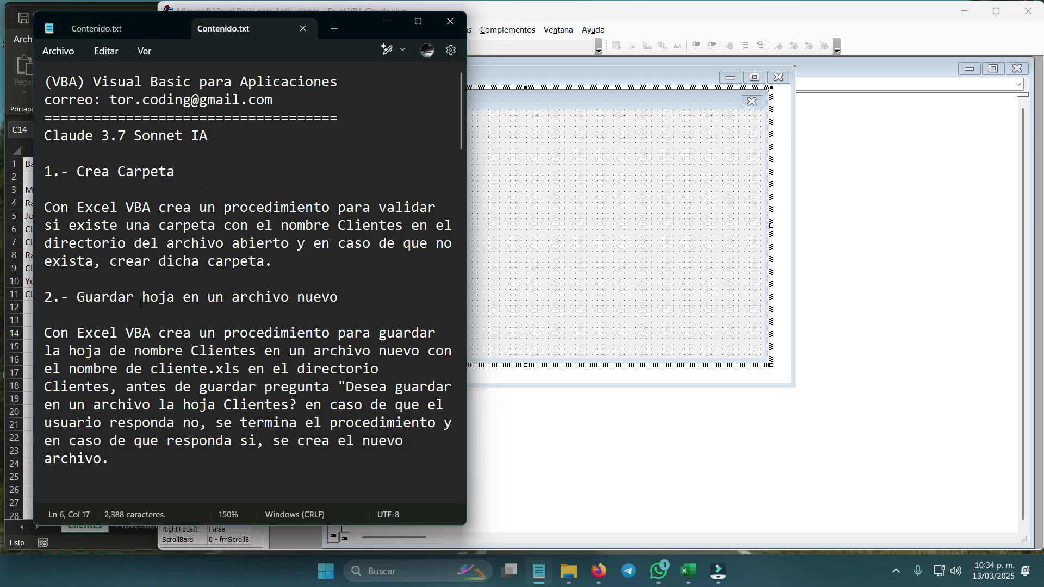
Point out the Guardar hoja heading and its word 'nuevo', then bring the VBA editor forward.
drag(77, 298, 175, 298)
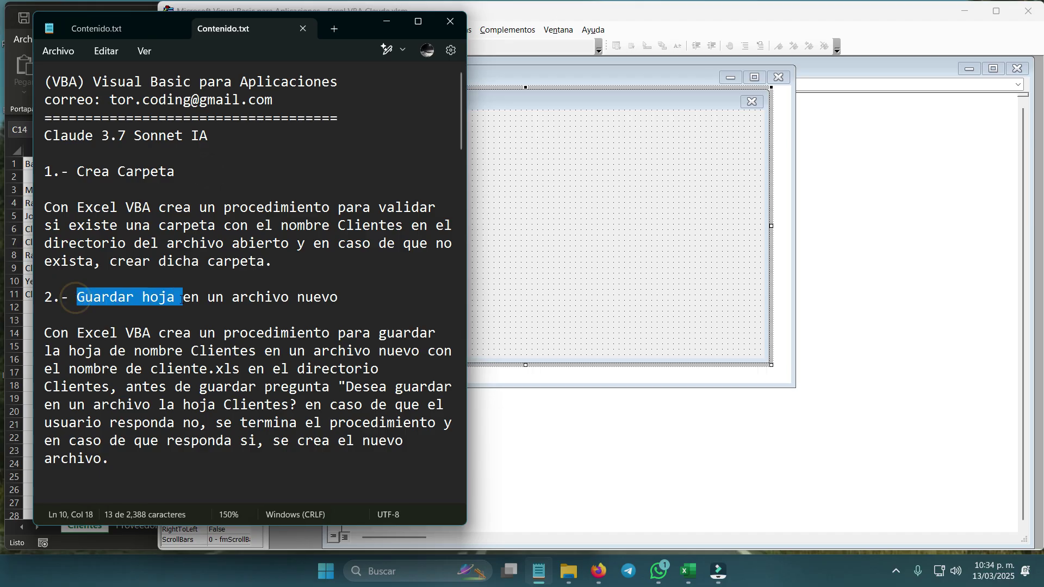
double_click(299, 297)
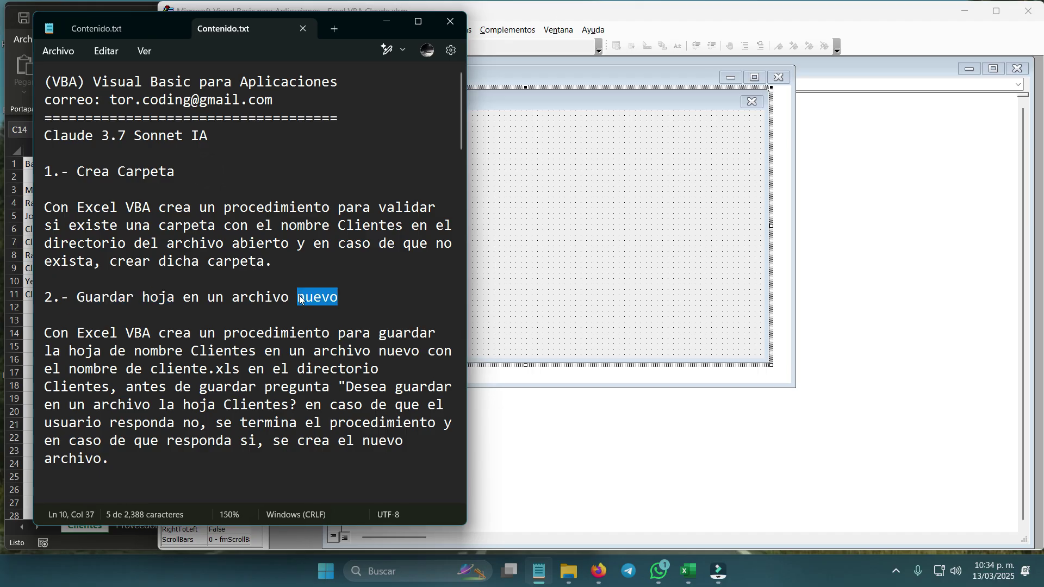
click(355, 269)
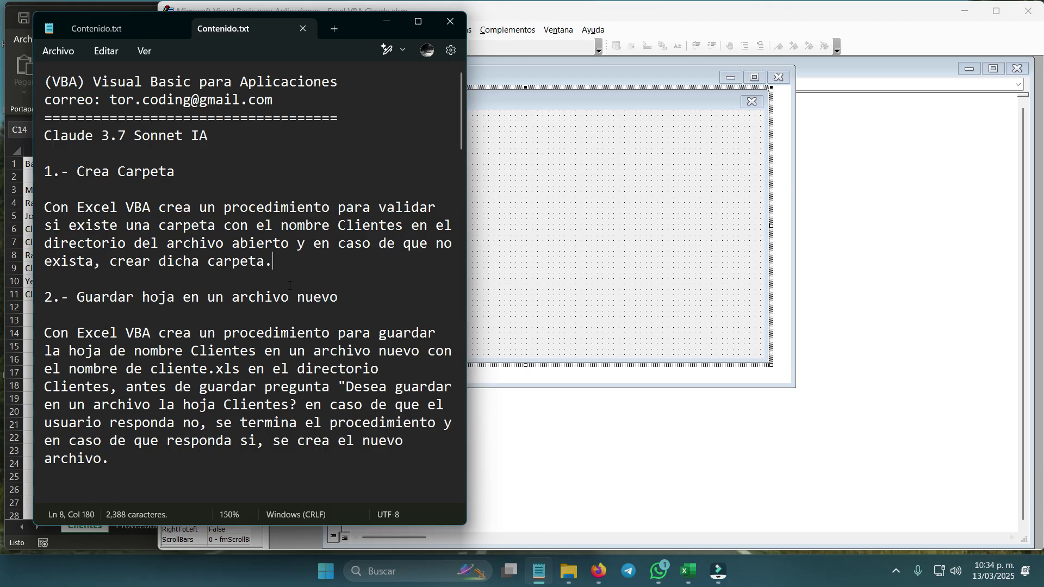
click(595, 326)
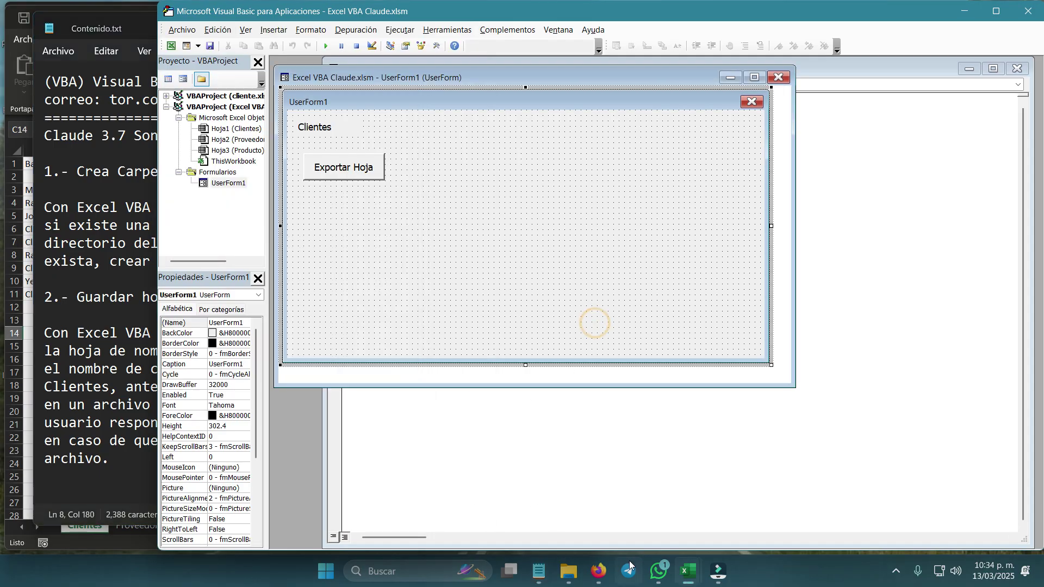
Glance at the Excel workbook, then inspect UserForm1 and its Exportar Hoja button.
click(689, 571)
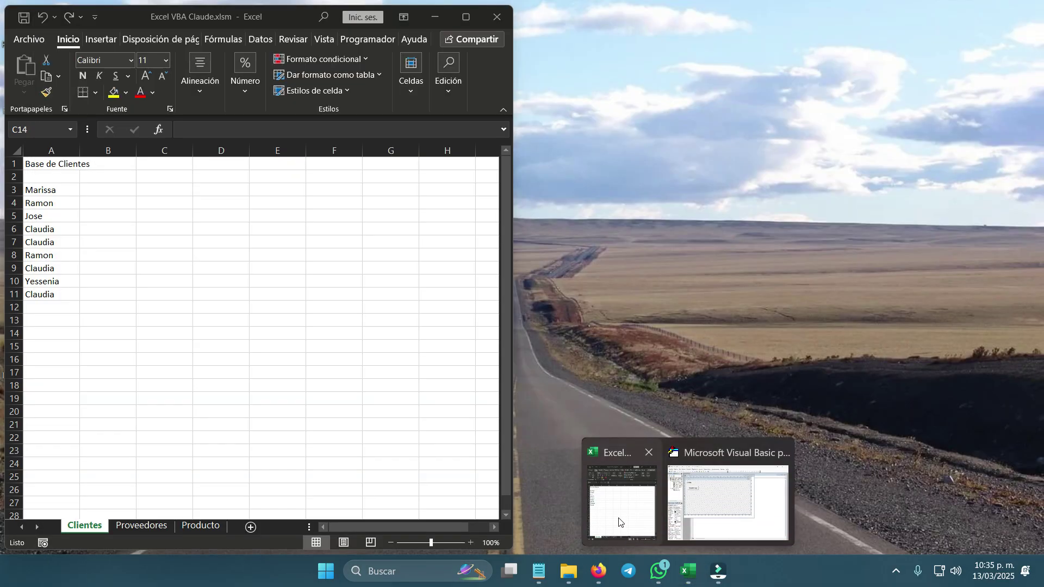
click(613, 516)
click(518, 332)
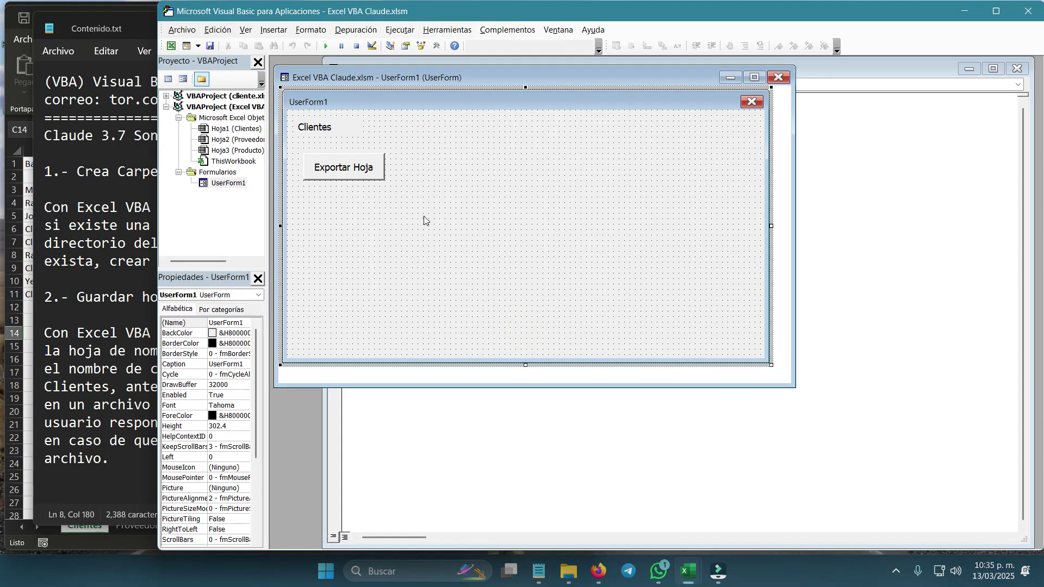
click(354, 169)
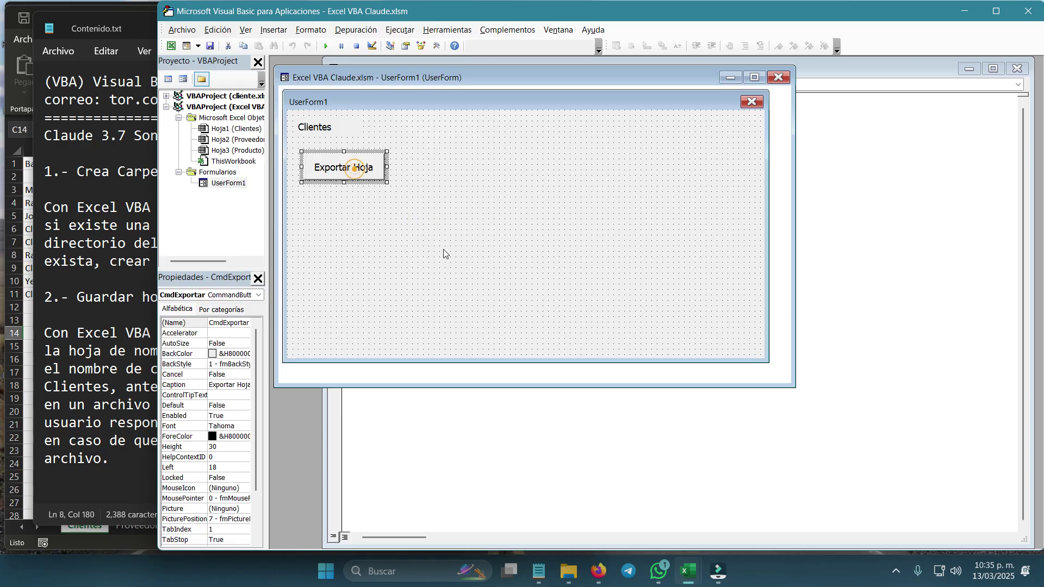
click(491, 217)
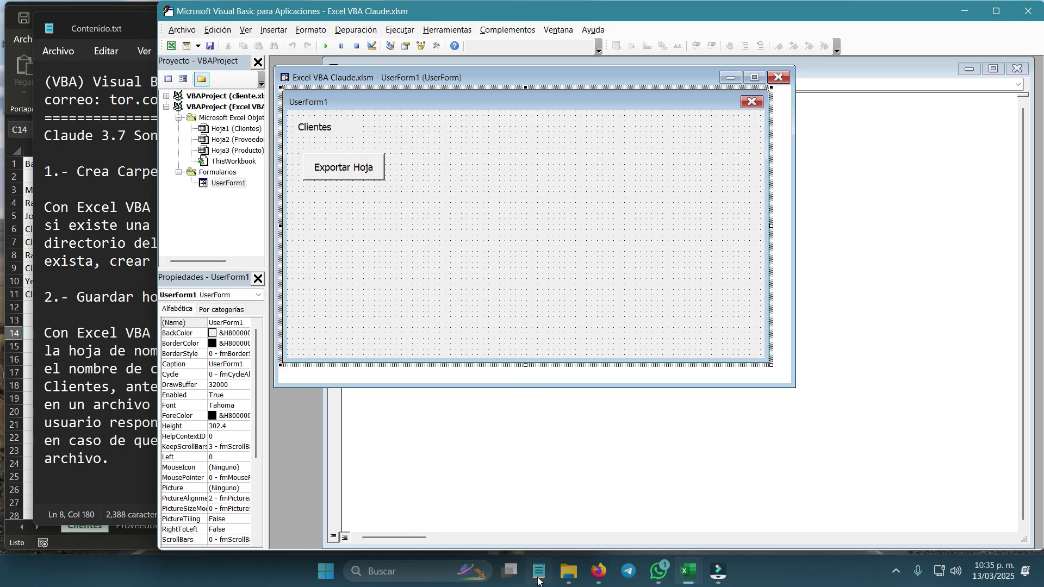
Select the whole folder-creation prompt paragraph in the notes and switch to Claude.
click(538, 580)
drag(277, 265, 44, 208)
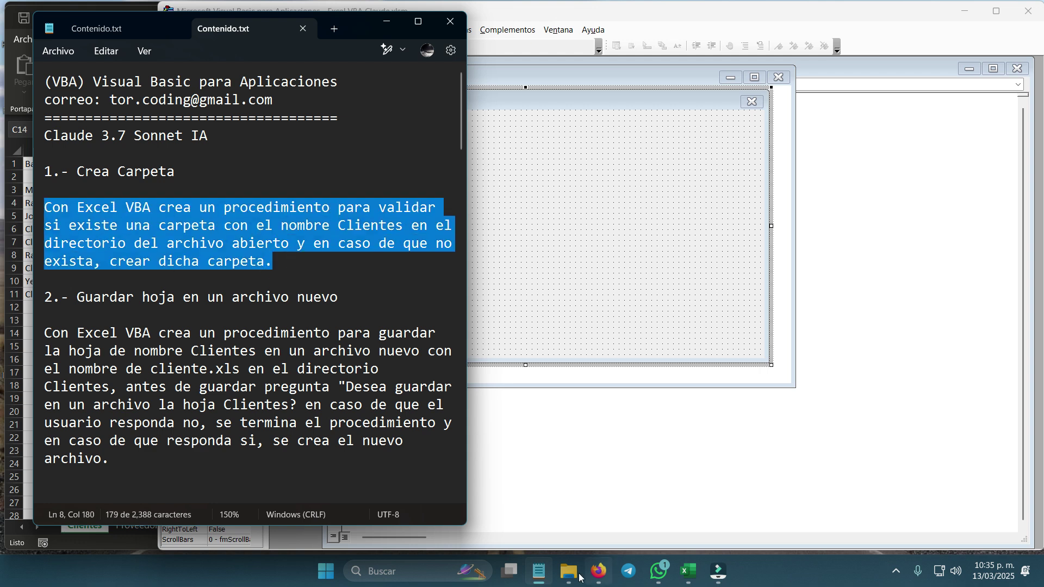
click(598, 573)
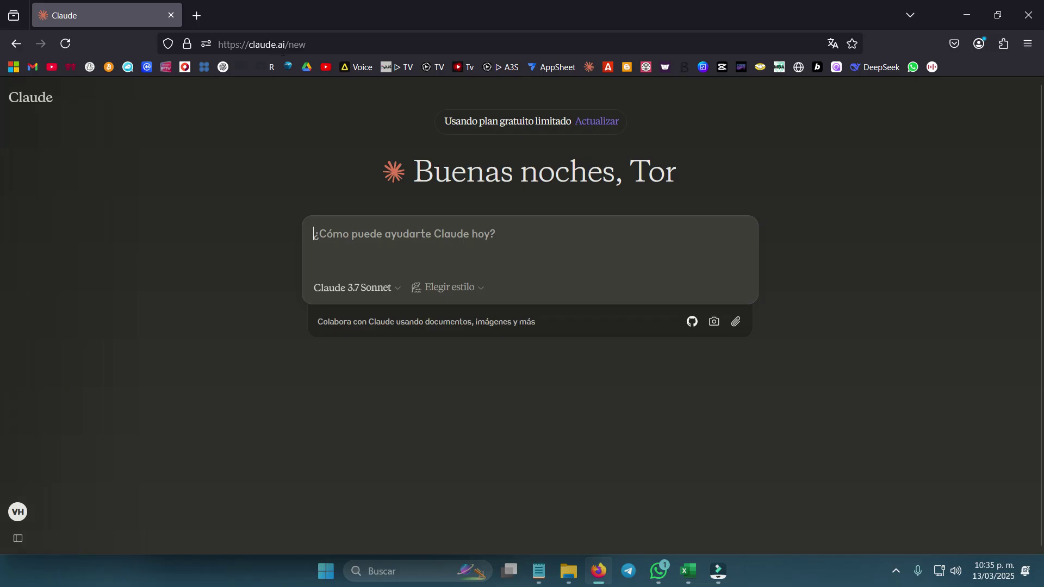
Paste the Excel VBA folder prompt for a Clientes folder into a fresh Claude chat and send it.
click(330, 38)
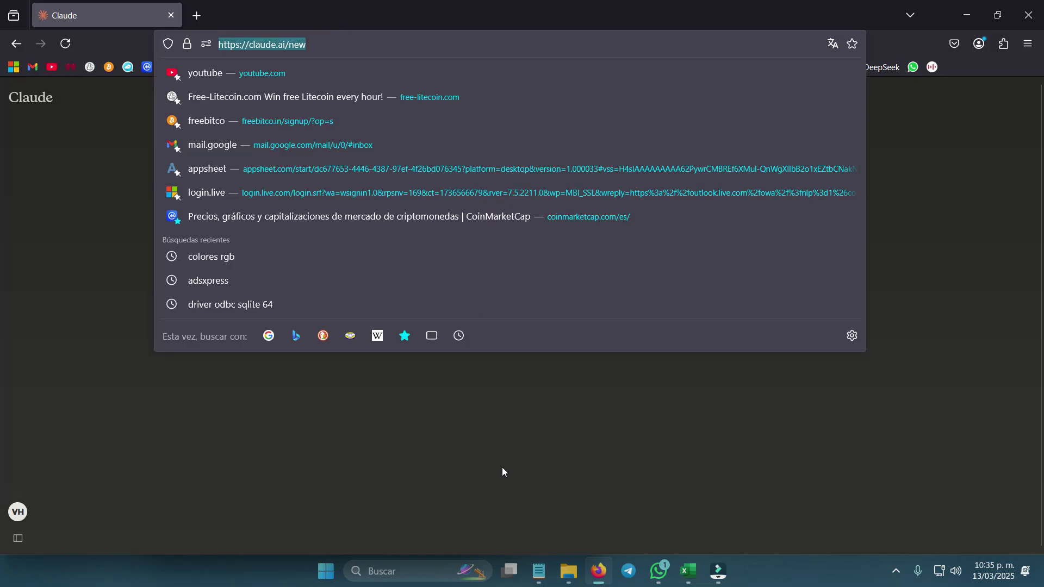
click(499, 431)
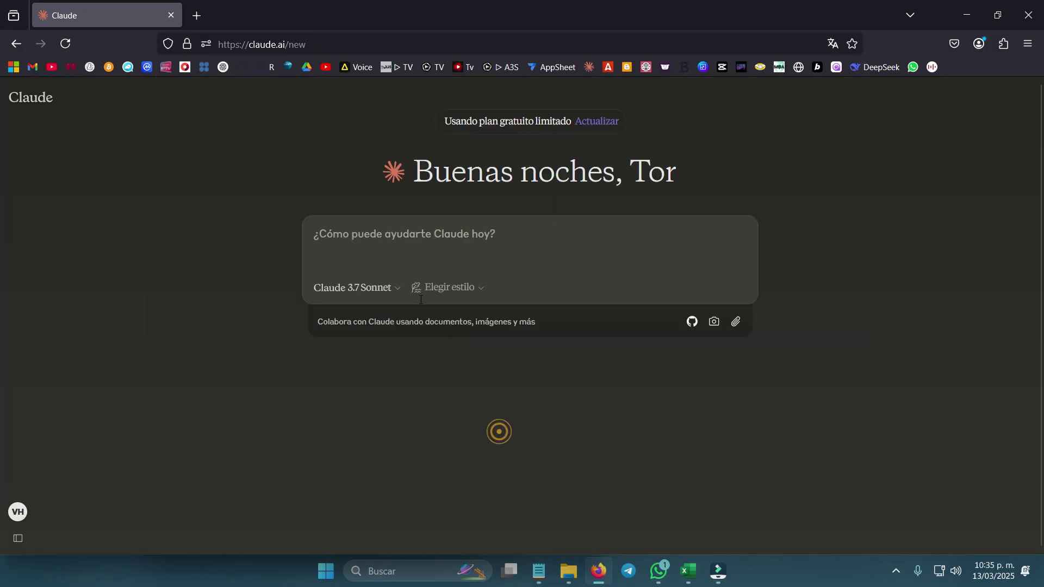
click(441, 242)
text(Con Excel VBA crea un procedimiento para validar si existe una carpeta con el nombre Clientes en el directorio del archivo abierto y en caso de que no exista, crear dicha carpeta.)
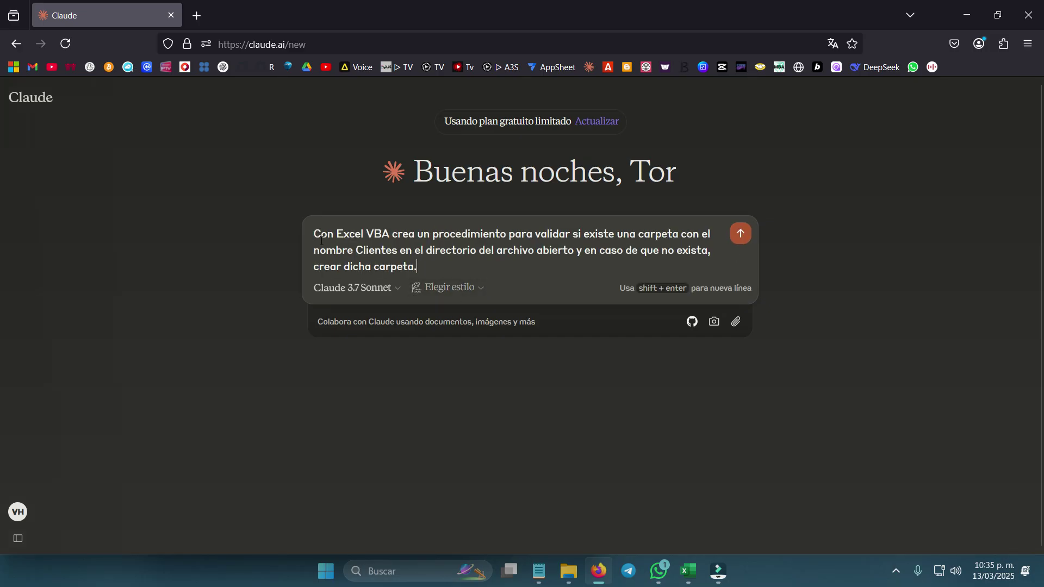
drag(315, 236, 411, 234)
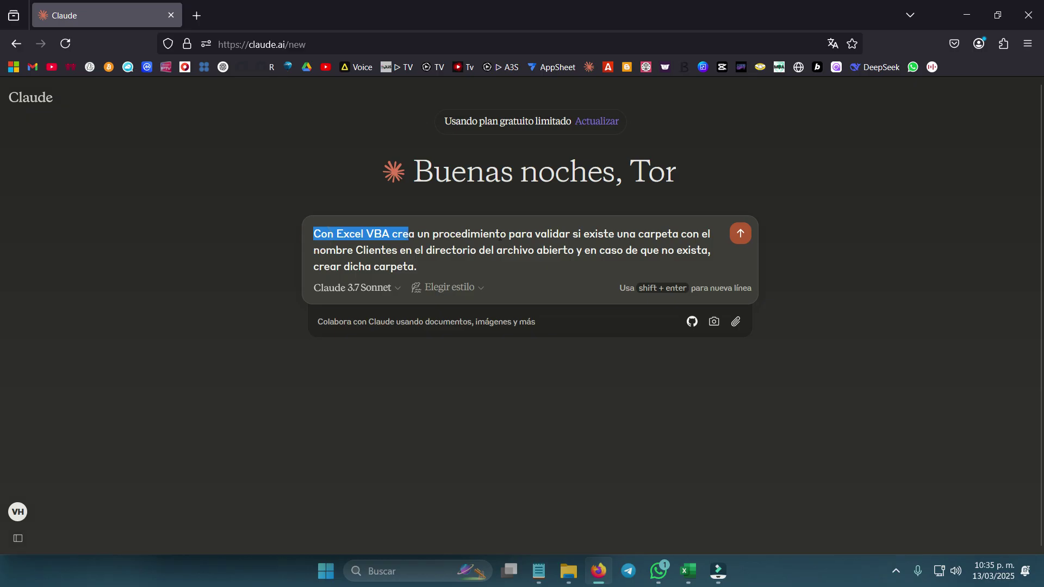
double_click(503, 233)
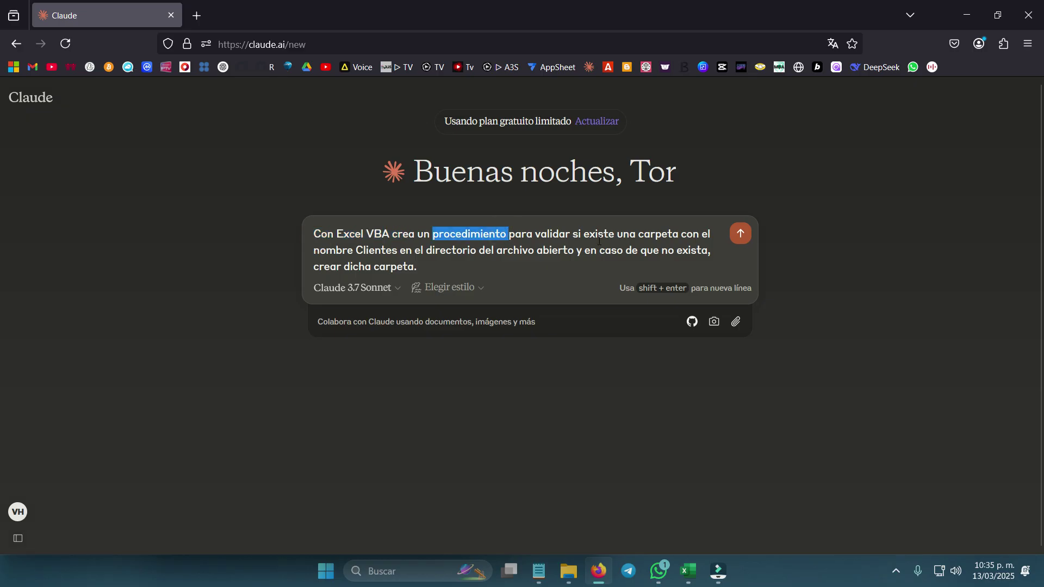
double_click(375, 251)
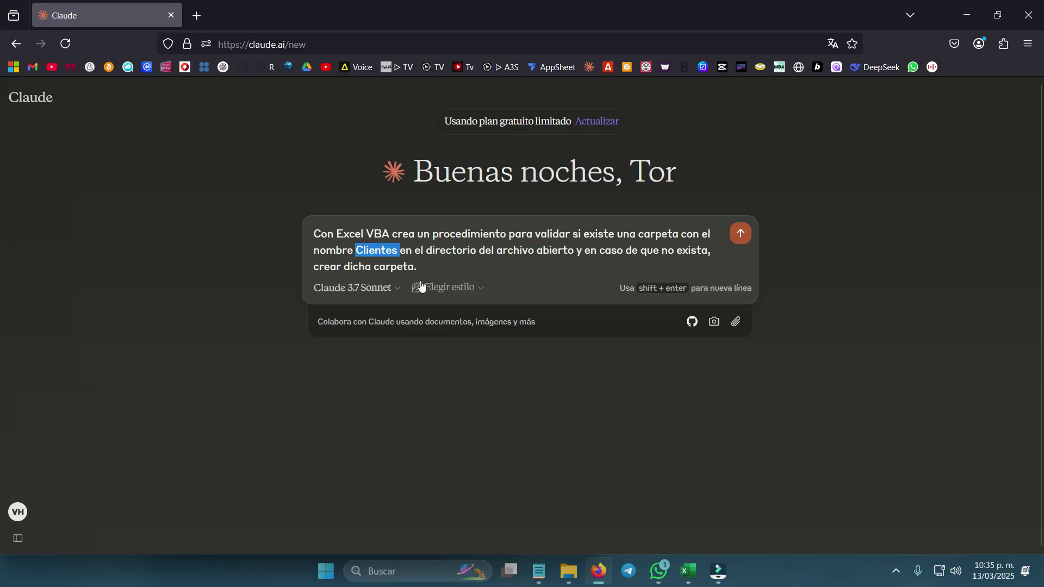
click(746, 242)
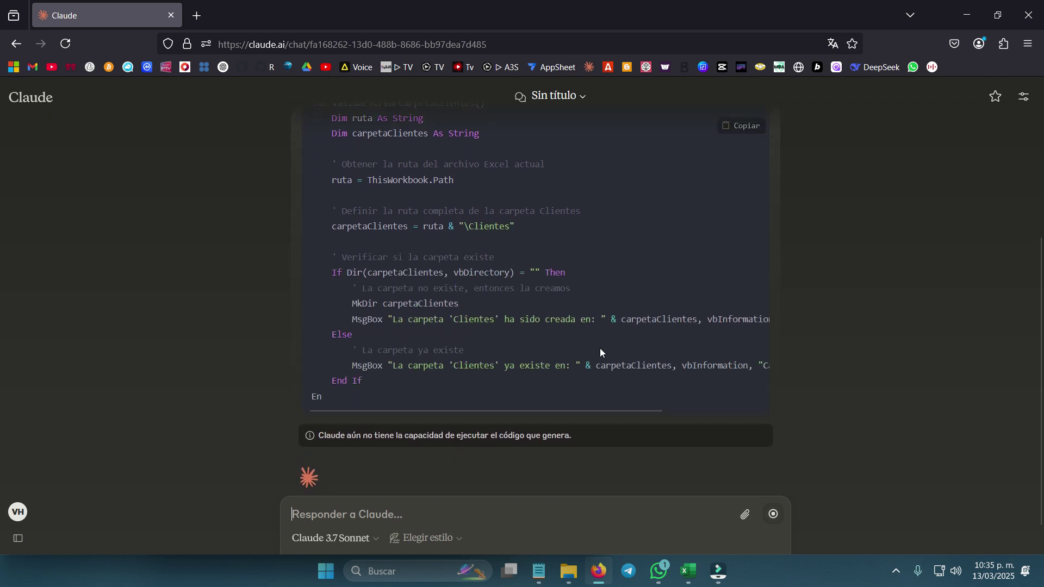
Copy Claude's ValidarYCrearCarpetaClientes code and minimise Firefox to reach the VBA editor.
scroll(601, 349, up, 3)
scroll(599, 348, up, 1)
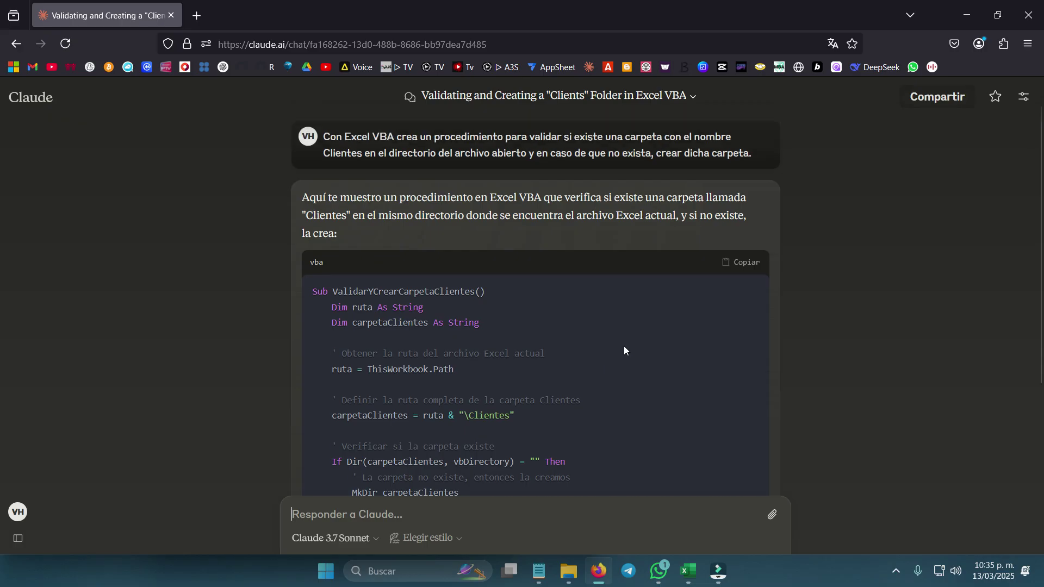
click(743, 263)
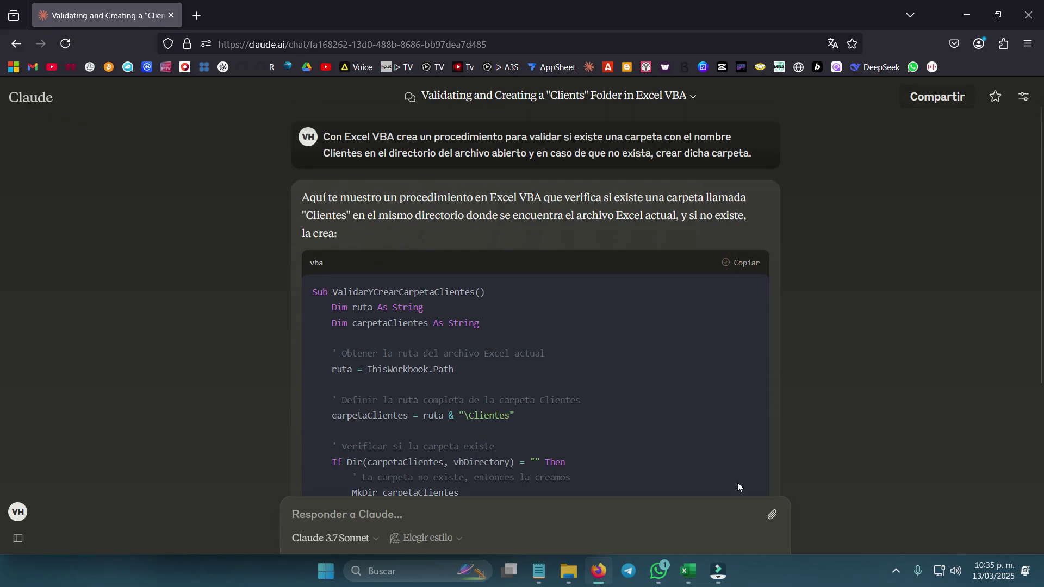
click(966, 15)
click(611, 274)
Insert a new standard module and paste the ValidarYCrearCarpetaClientes procedure into it.
click(610, 274)
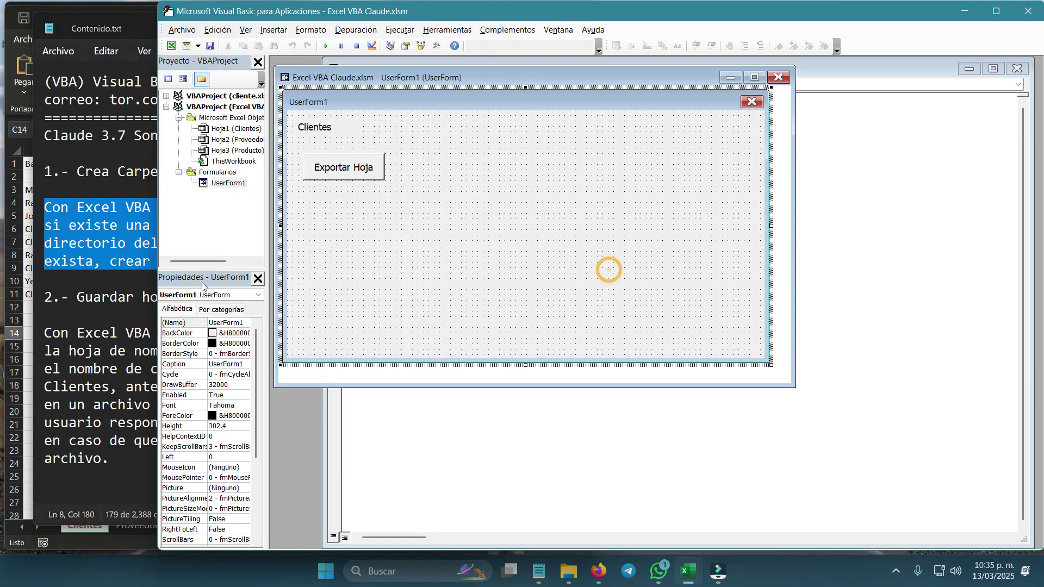
right_click(226, 181)
mouse_move(277, 246)
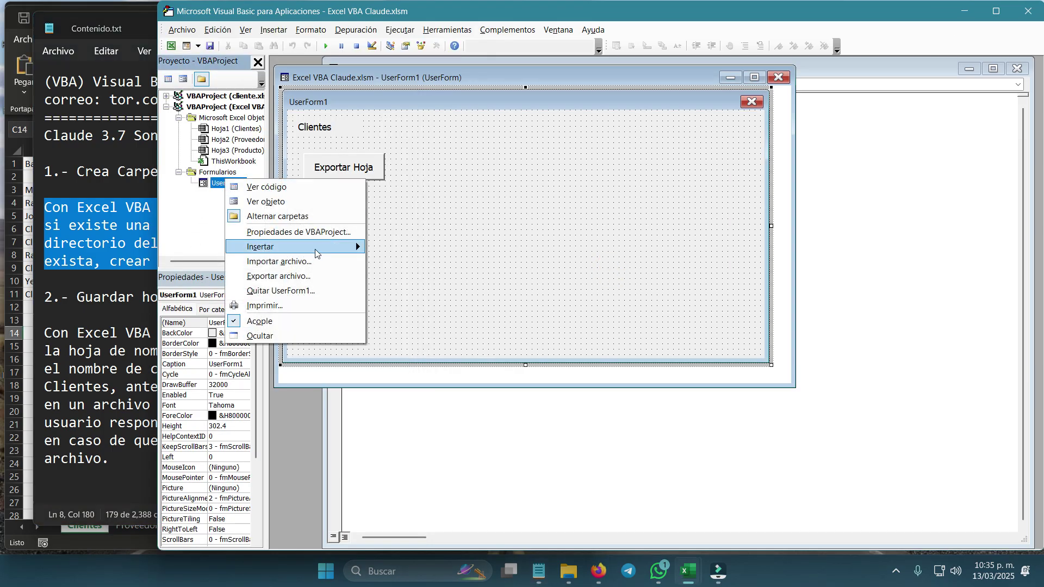
click(401, 263)
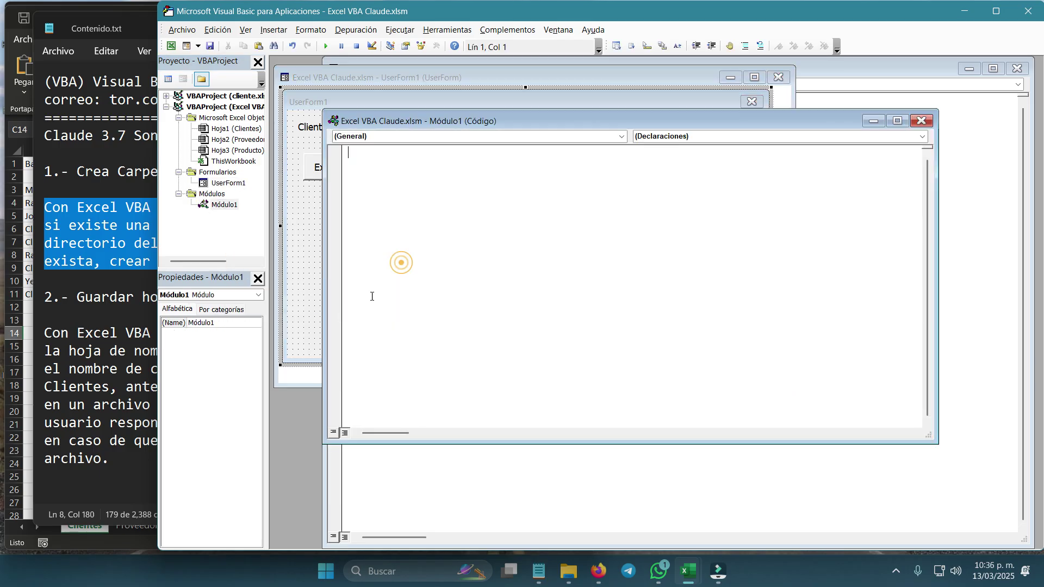
key(ctrl+v)
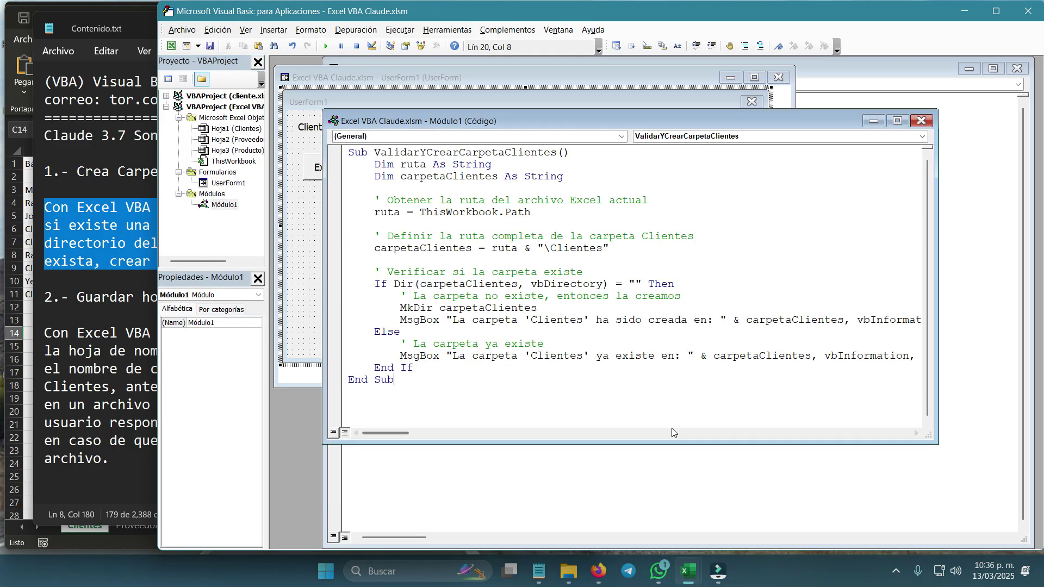
drag(706, 440, 706, 541)
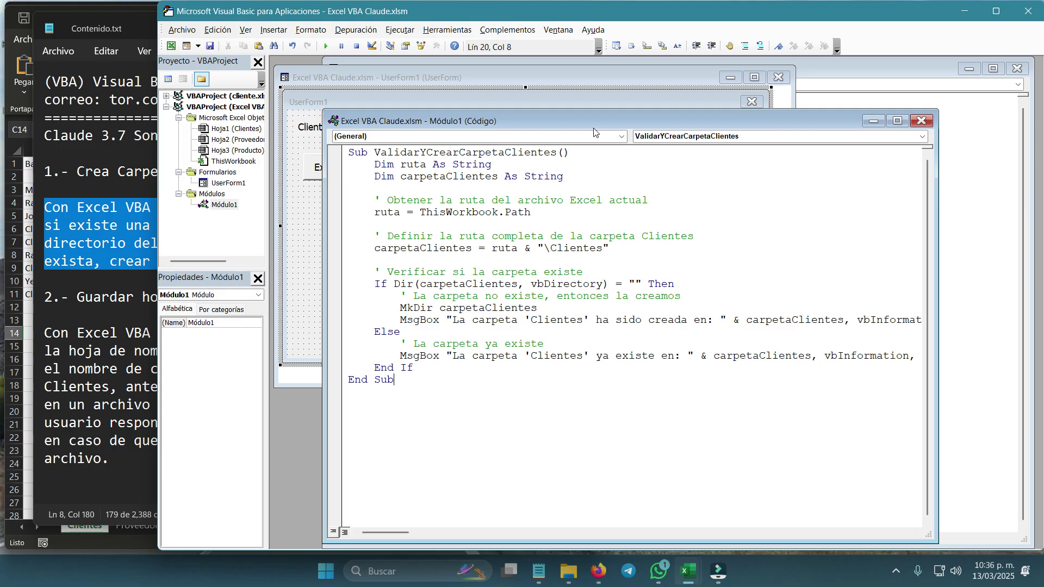
drag(590, 128, 567, 122)
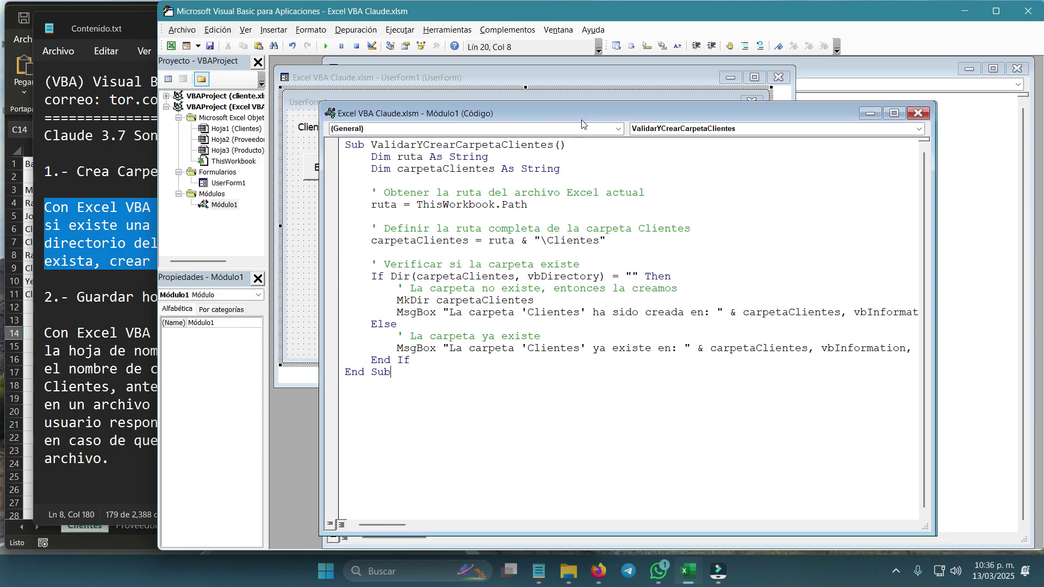
Rename the module from Módulo1 to CrearCarpeta and return to the UserForm1 design.
drag(215, 324, 187, 324)
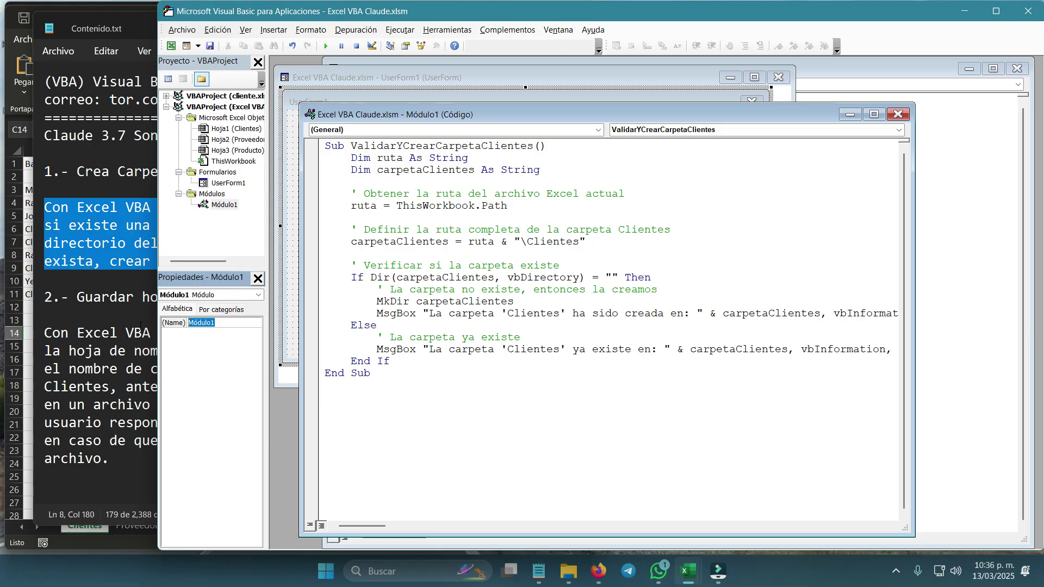
text(CrearC)
text(arpeta)
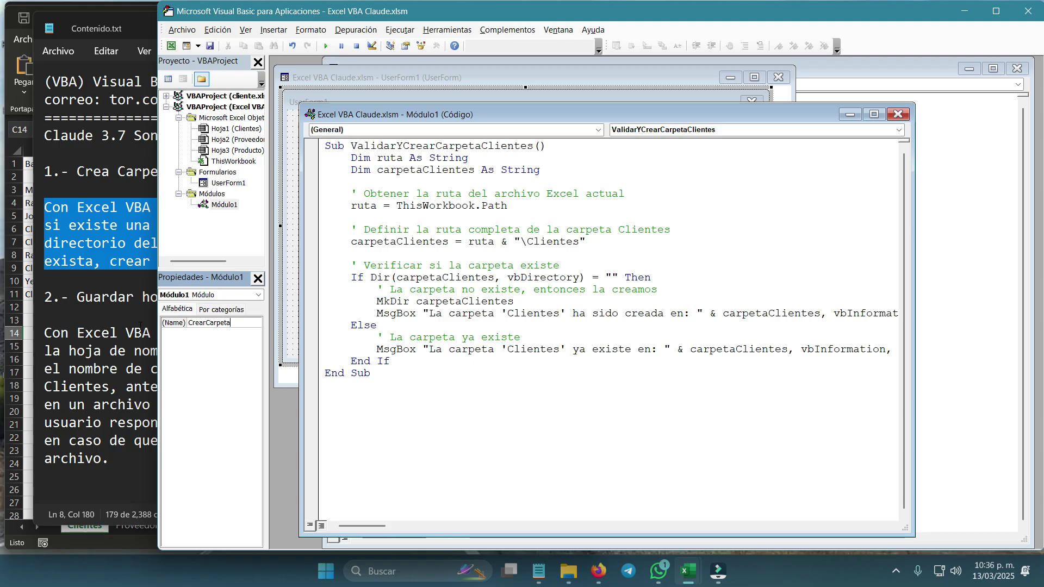
key(Return)
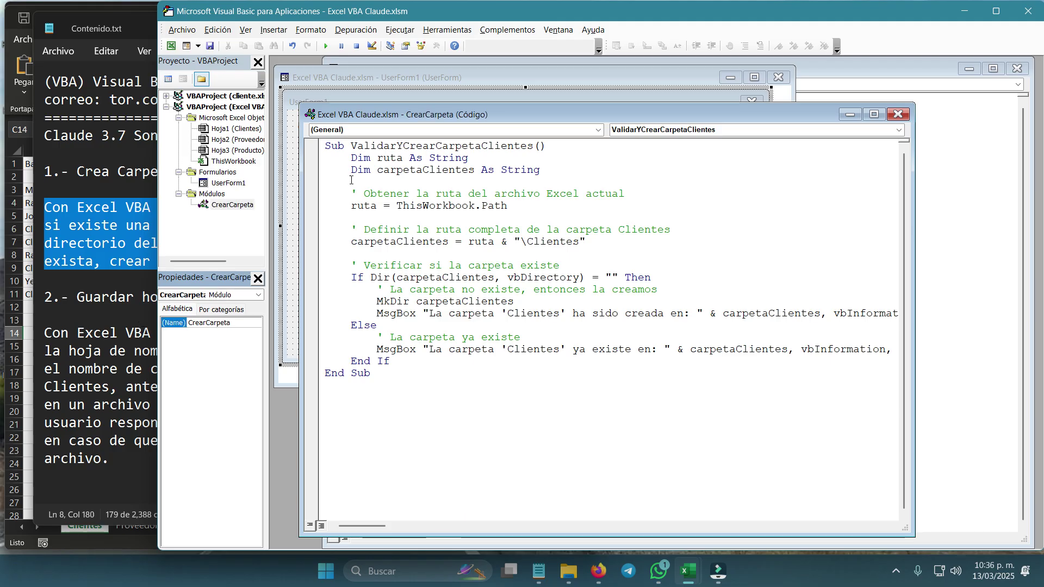
double_click(421, 146)
key(ctrl+c)
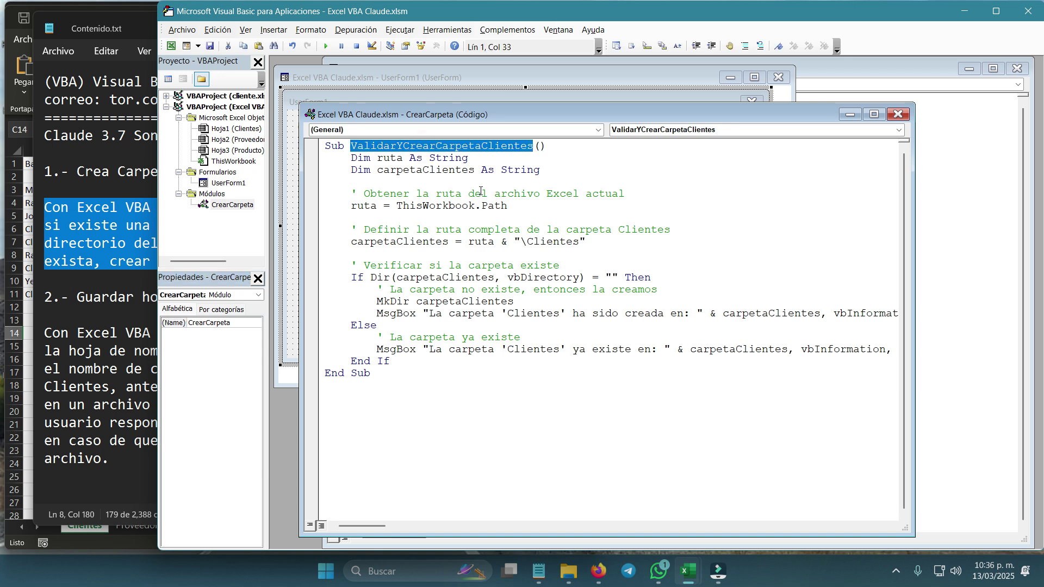
click(294, 205)
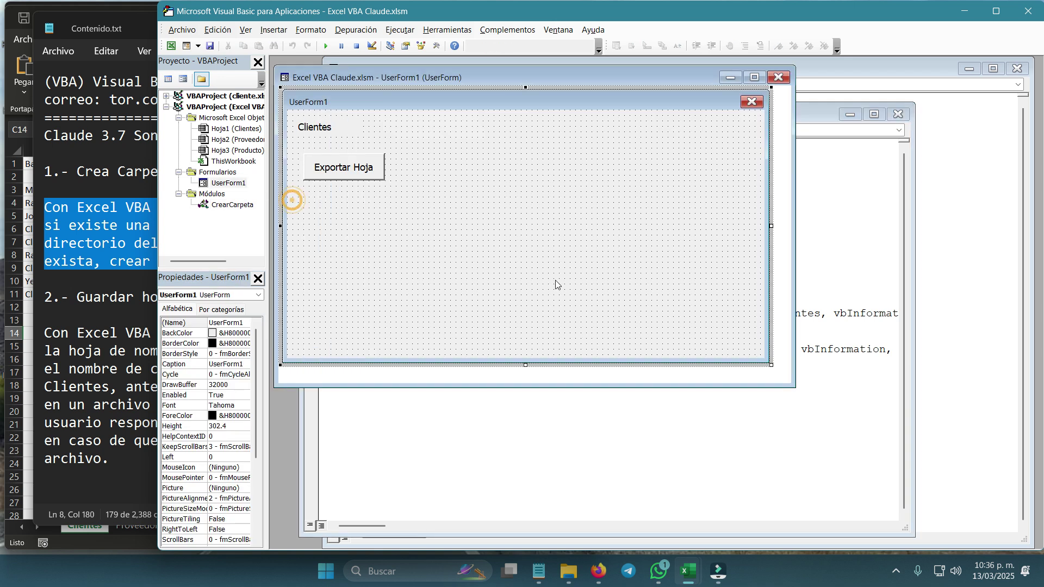
Add a UserForm_Initialize event that calls ValidarYCrearCarpetaClientes.
double_click(526, 247)
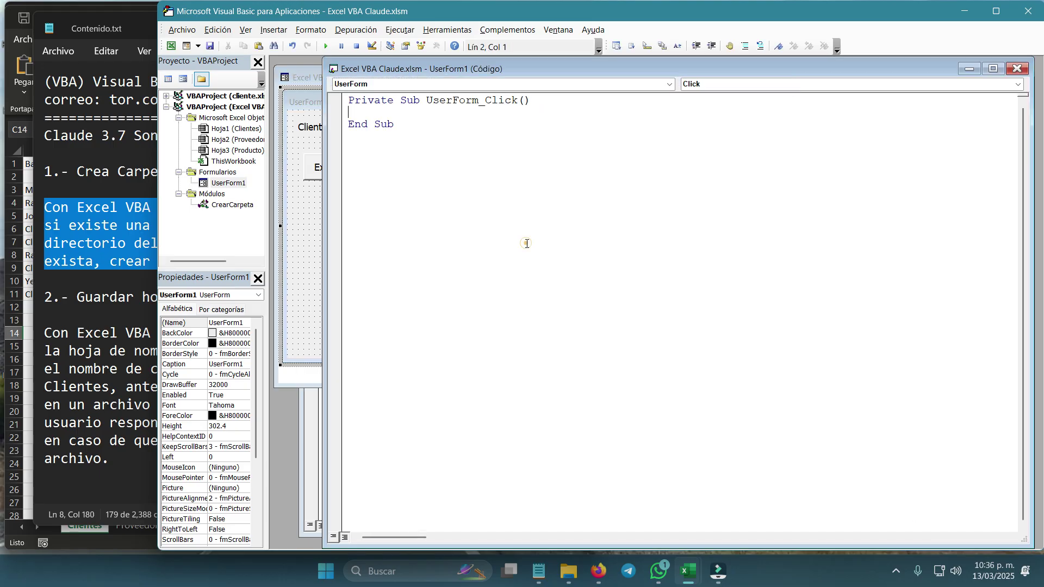
click(790, 86)
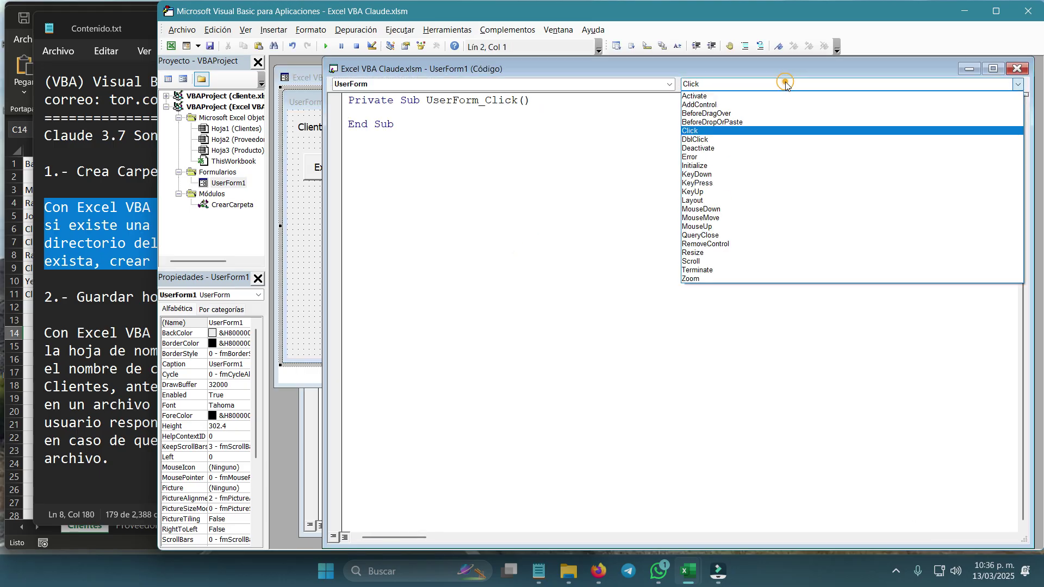
click(723, 166)
text(call)
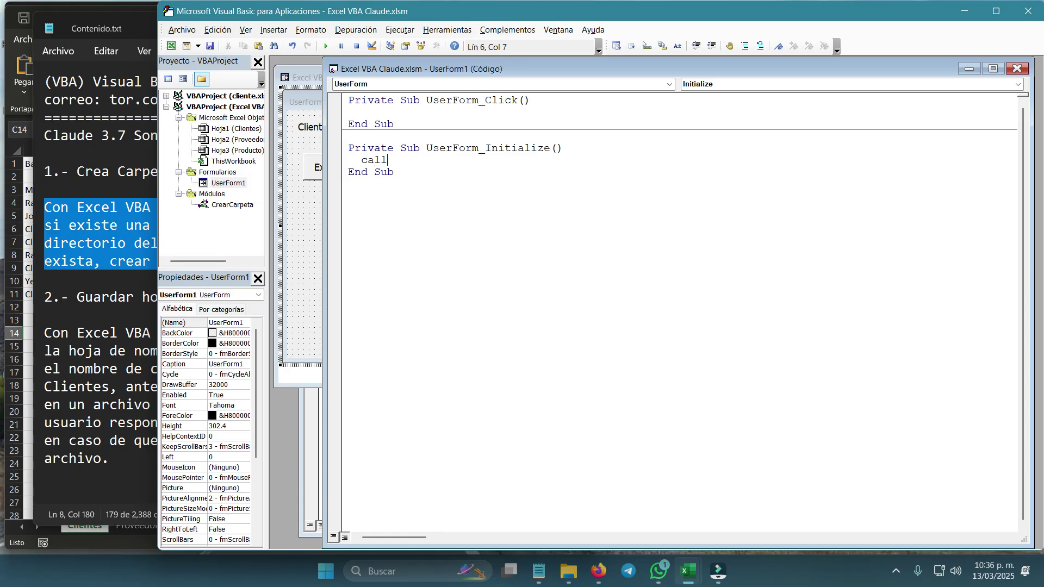
key(ctrl+v)
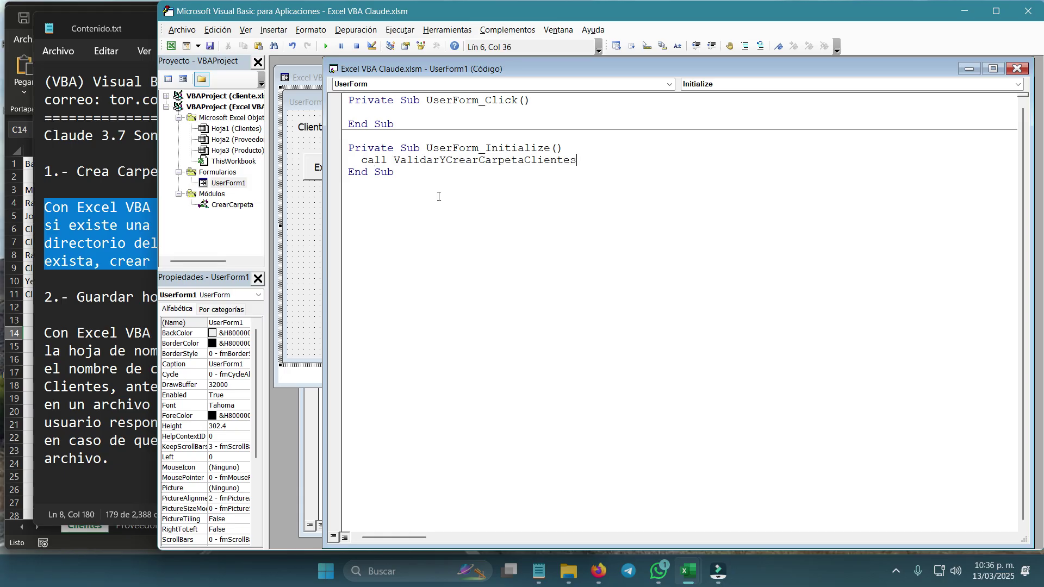
Jump from the Initialize call to the ValidarYCrearCarpetaClientes definition.
right_click(454, 163)
click(454, 163)
double_click(454, 163)
right_click(453, 163)
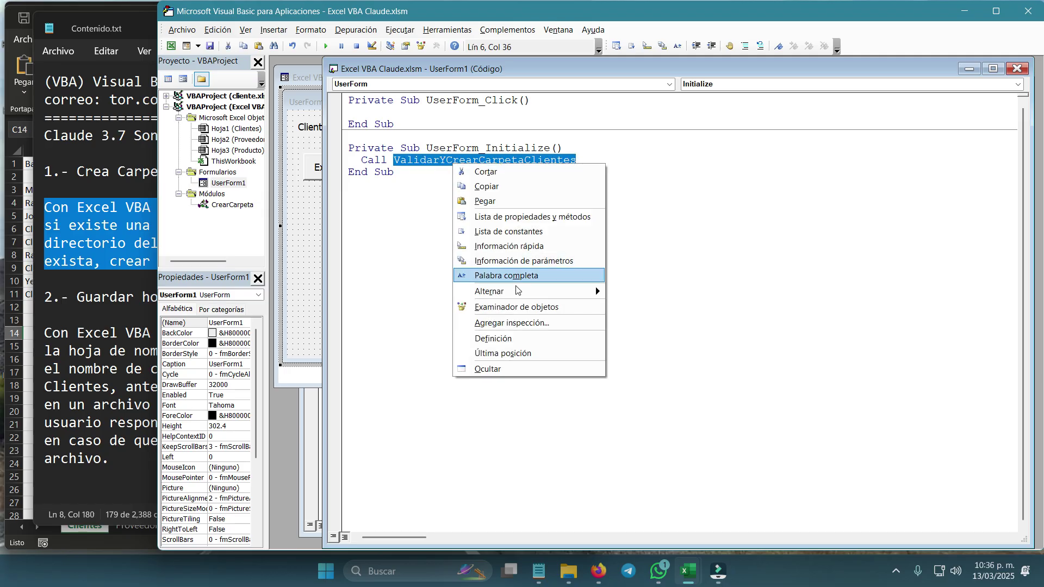
click(516, 338)
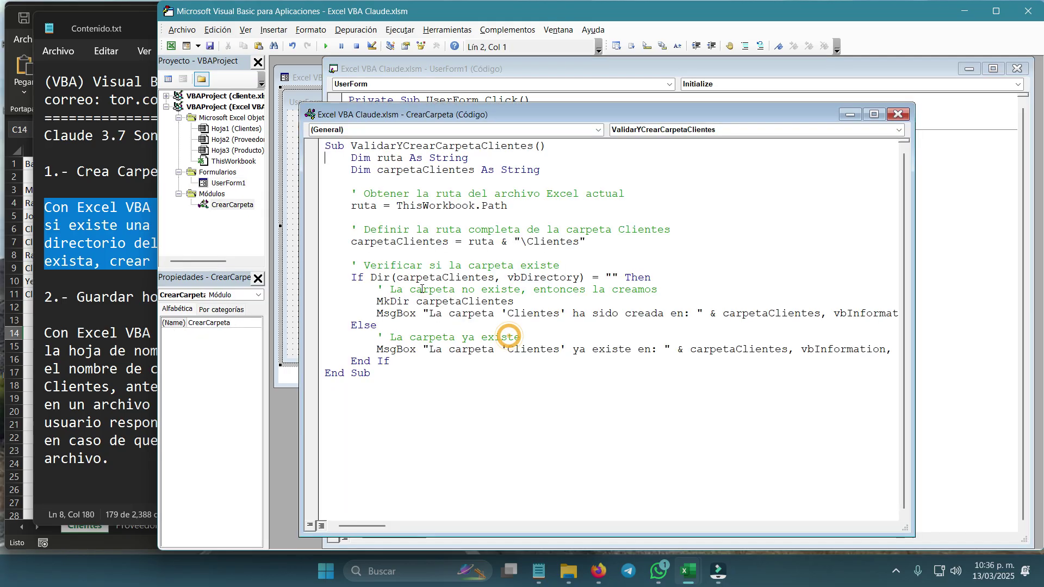
Review the ruta and carpetaClientes variables, with ruta taken from ThisWorkbook.Path.
double_click(388, 157)
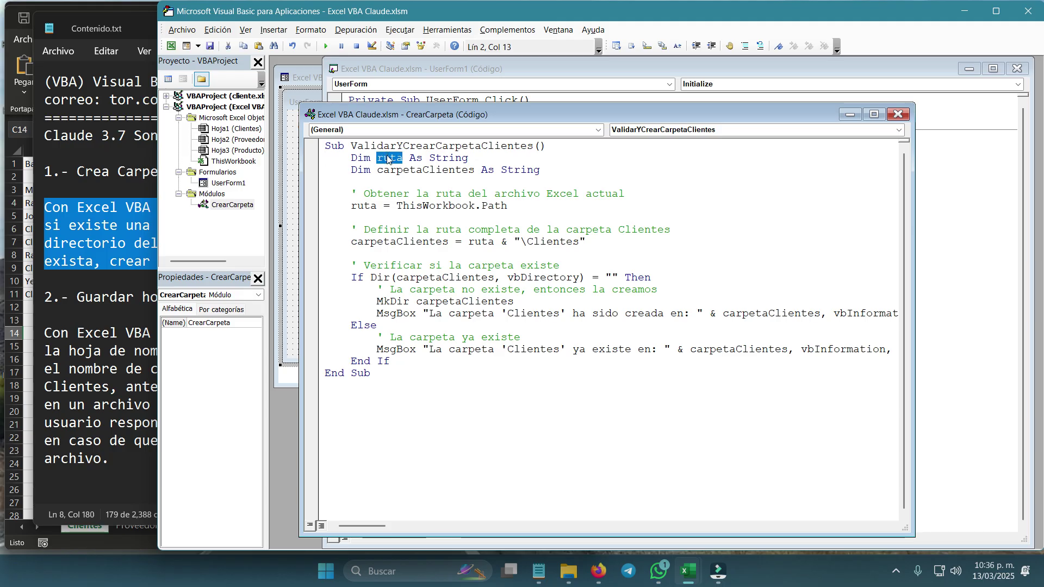
double_click(404, 170)
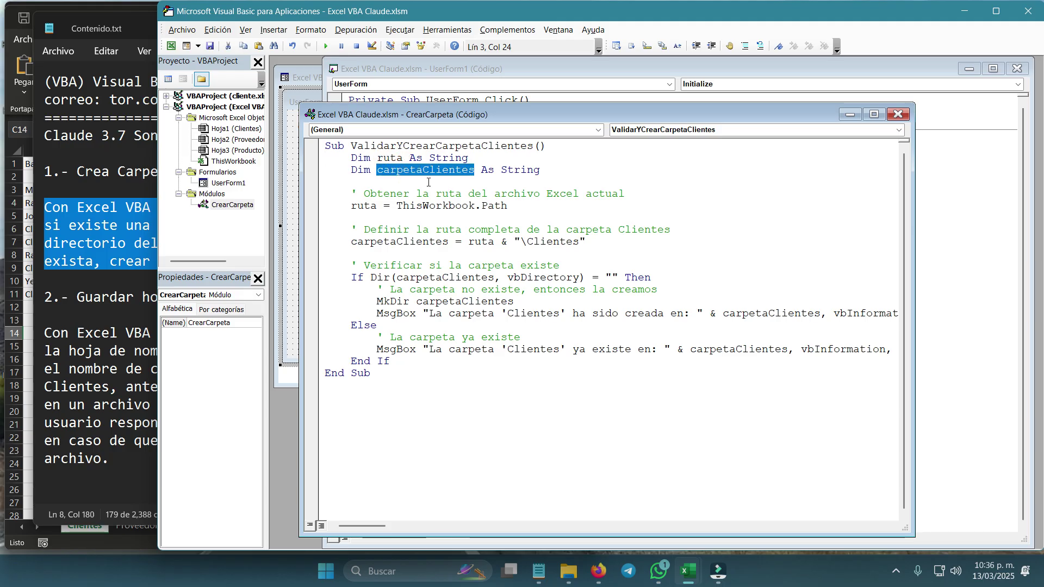
double_click(371, 206)
click(398, 206)
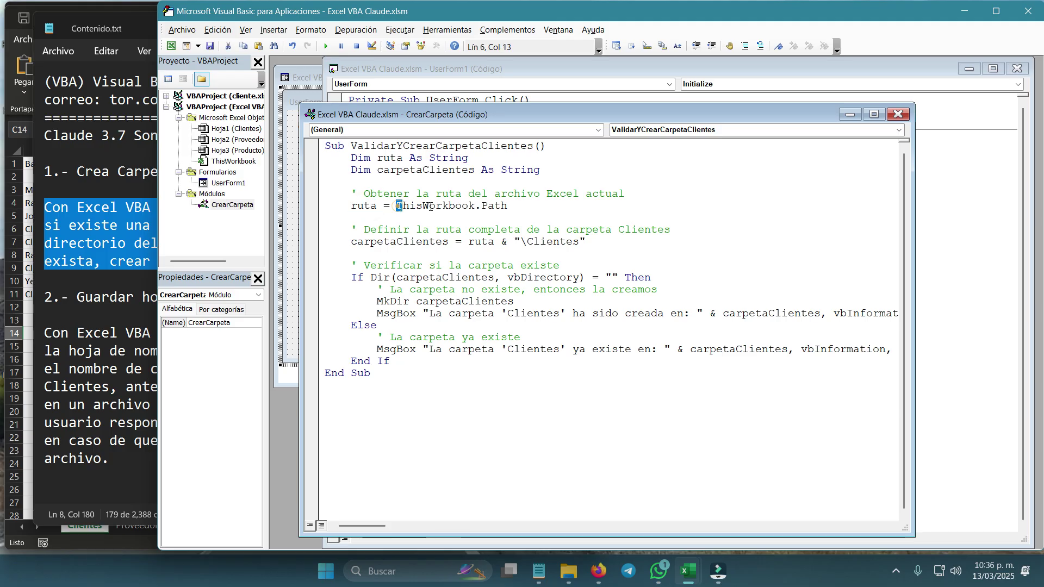
drag(397, 207, 511, 210)
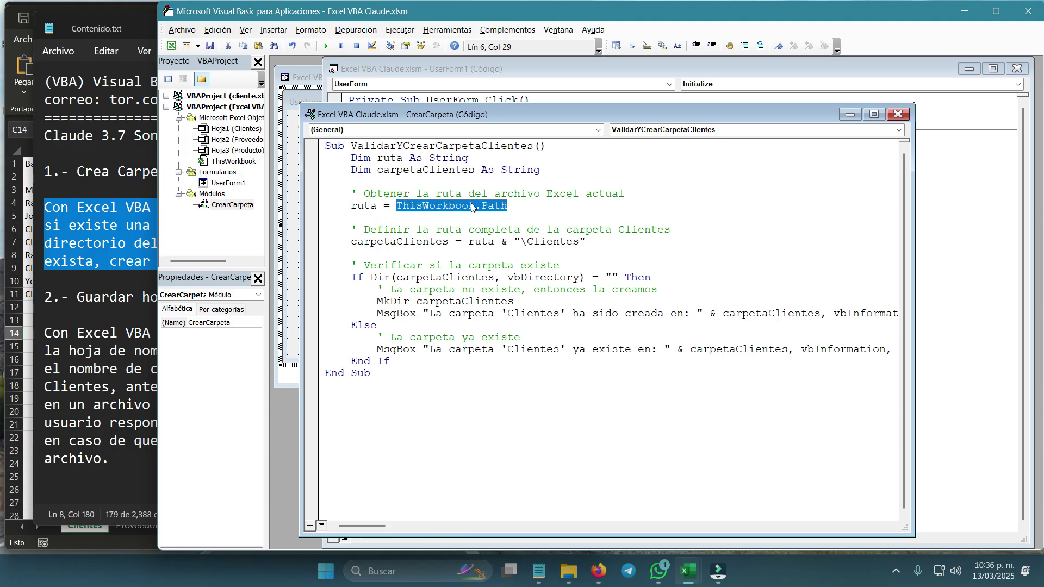
Confirm in File Explorer that Documentos holds Excel VBA Claude.xlsm and no Clientes folder.
click(472, 206)
mouse_move(569, 571)
click(570, 577)
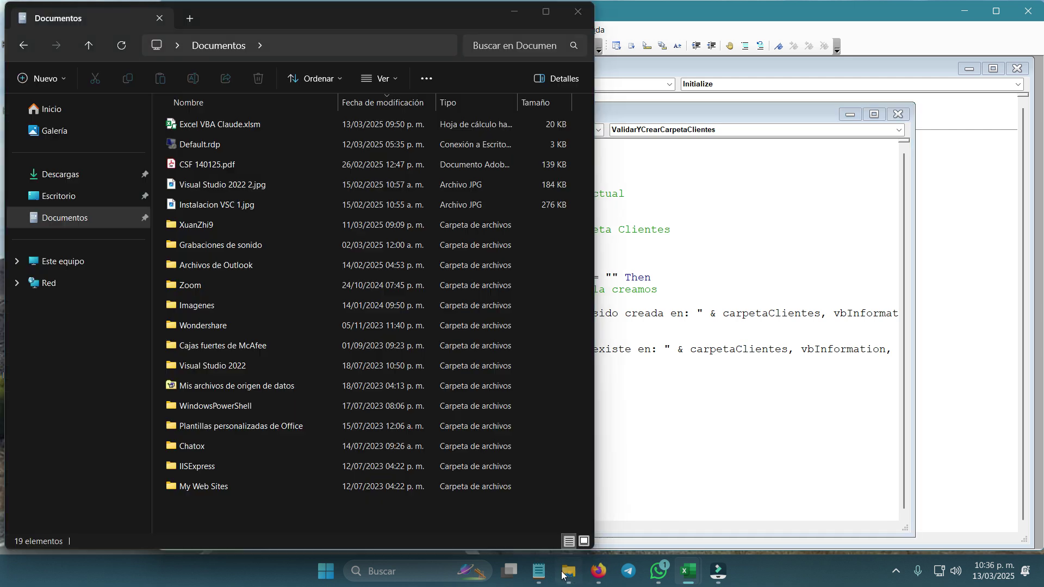
click(75, 216)
click(204, 126)
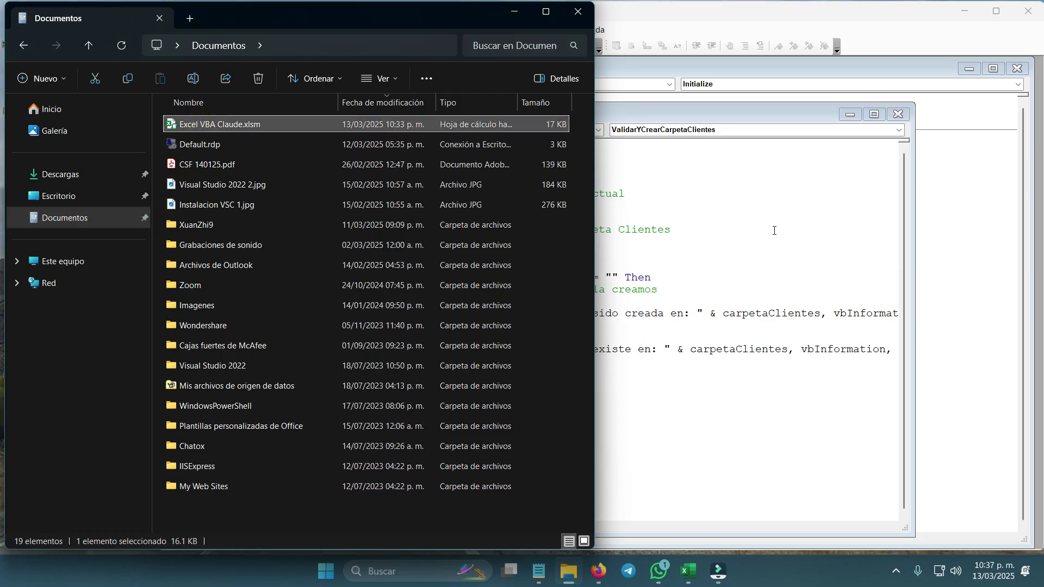
click(696, 253)
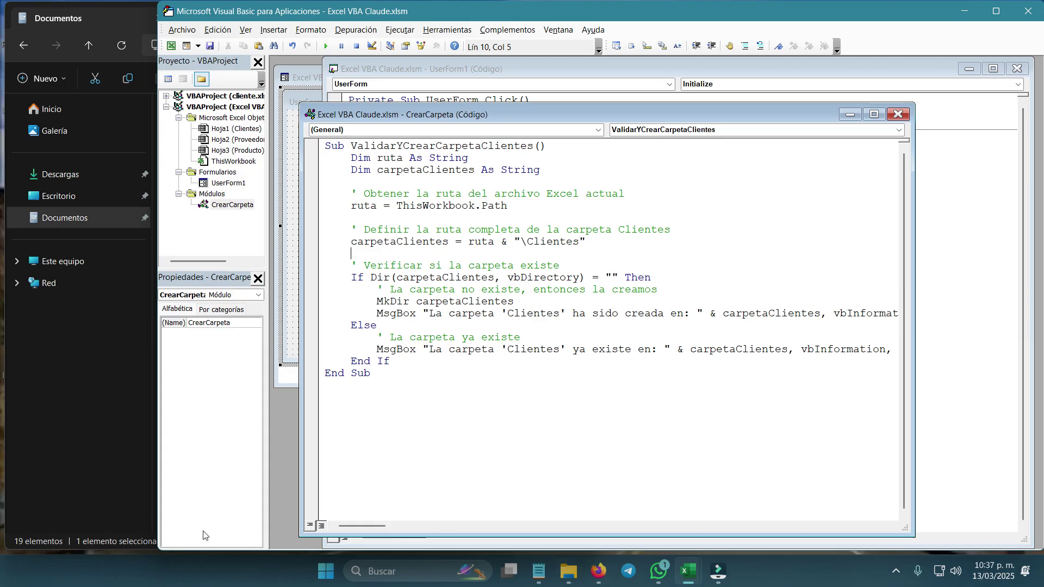
click(95, 412)
click(203, 501)
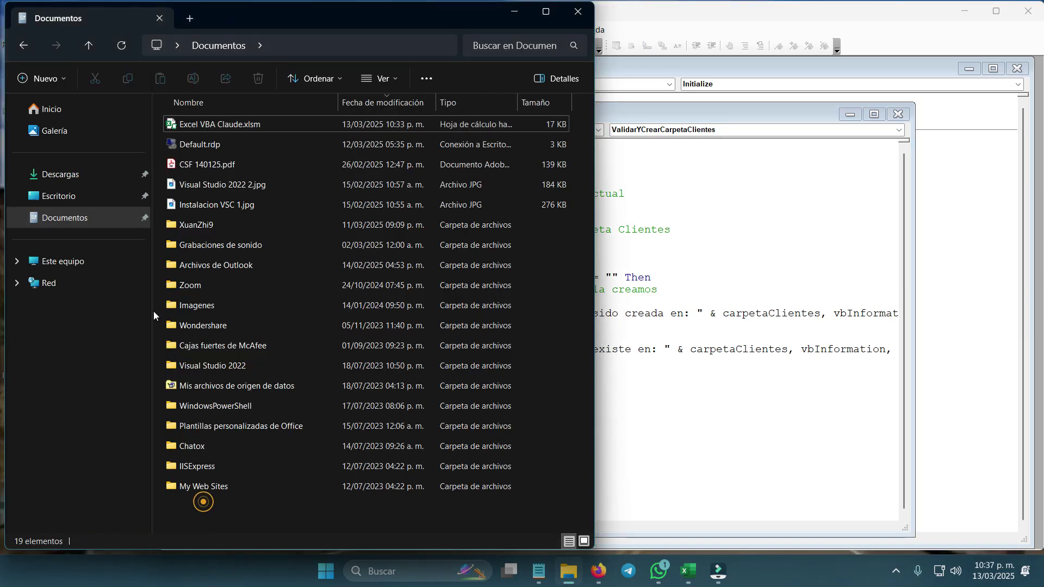
Review how carpetaClientes combines ruta with 'Clientes' and the folder-existence check block.
click(672, 263)
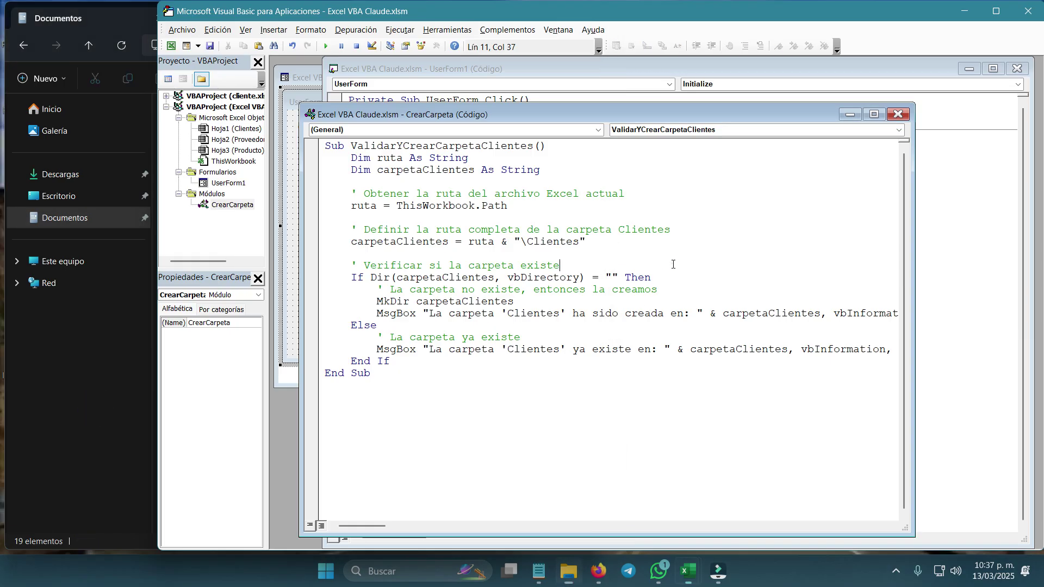
click(377, 259)
click(399, 242)
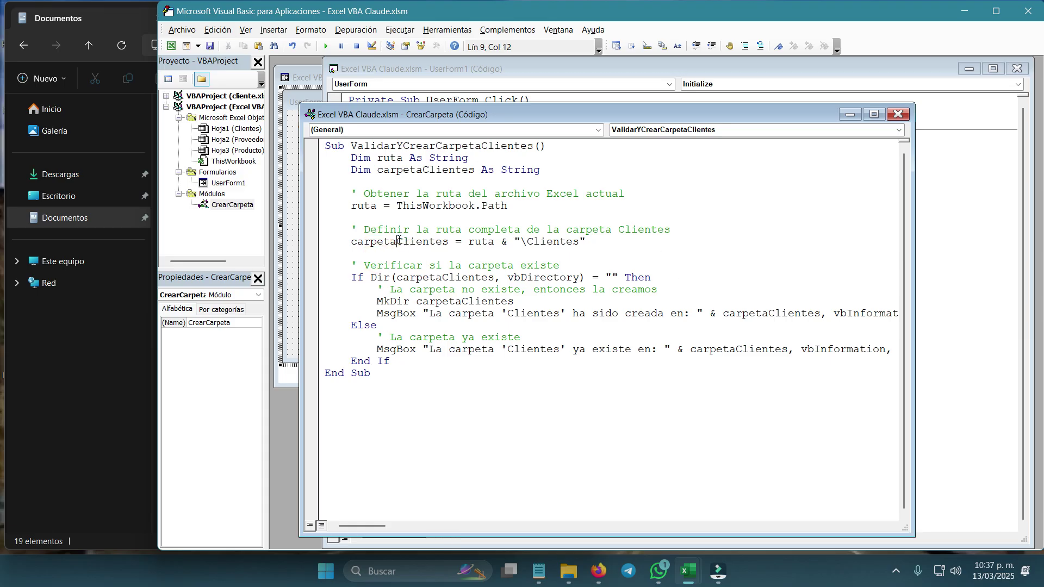
double_click(399, 241)
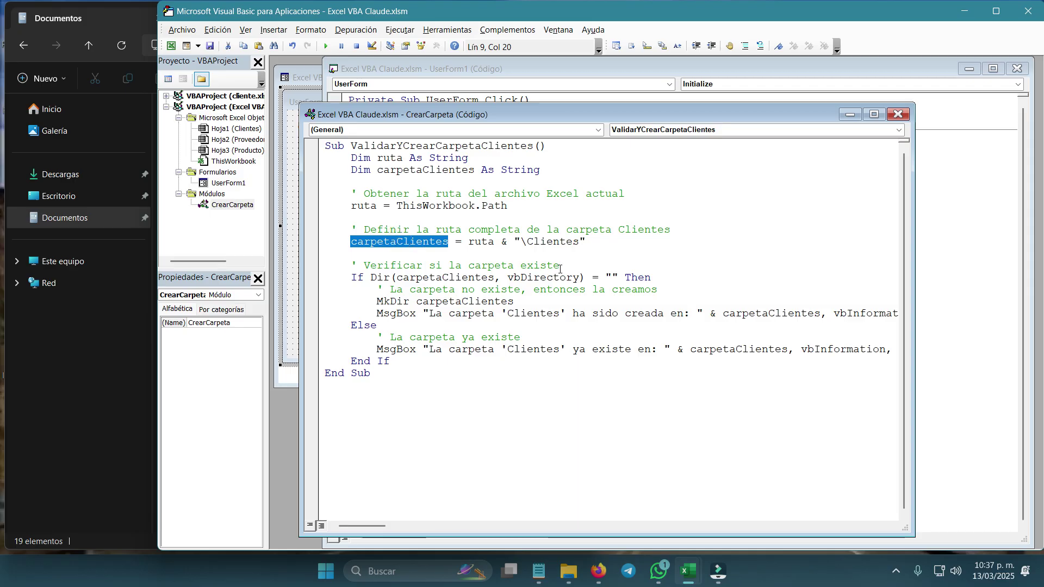
double_click(481, 242)
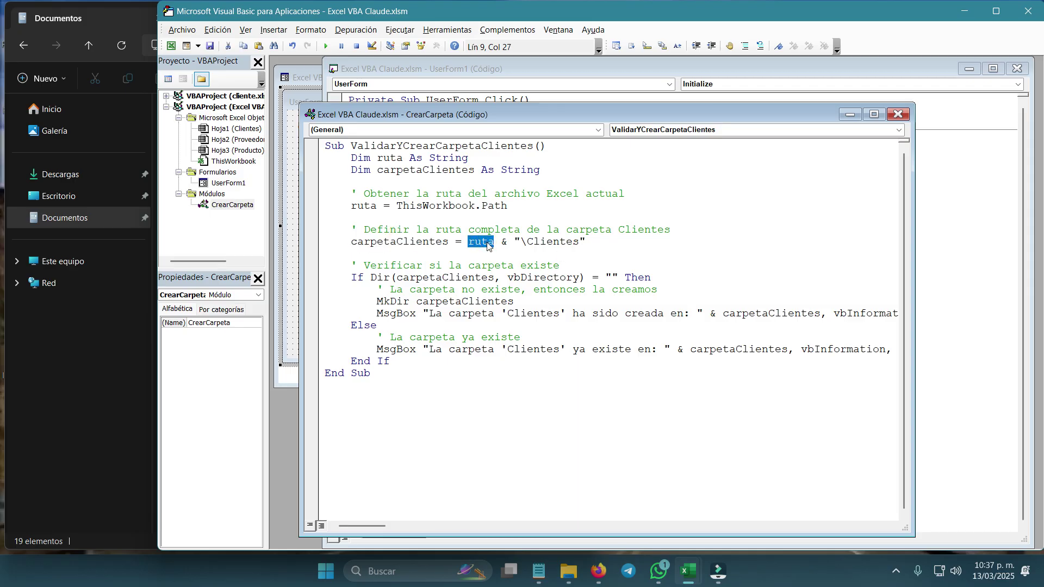
drag(527, 242, 580, 243)
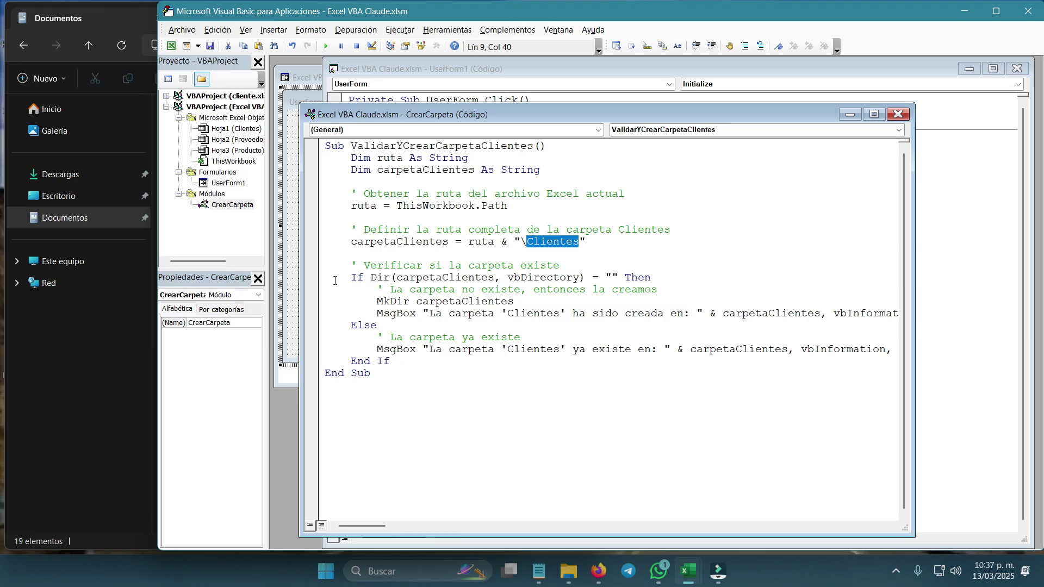
drag(317, 281, 312, 362)
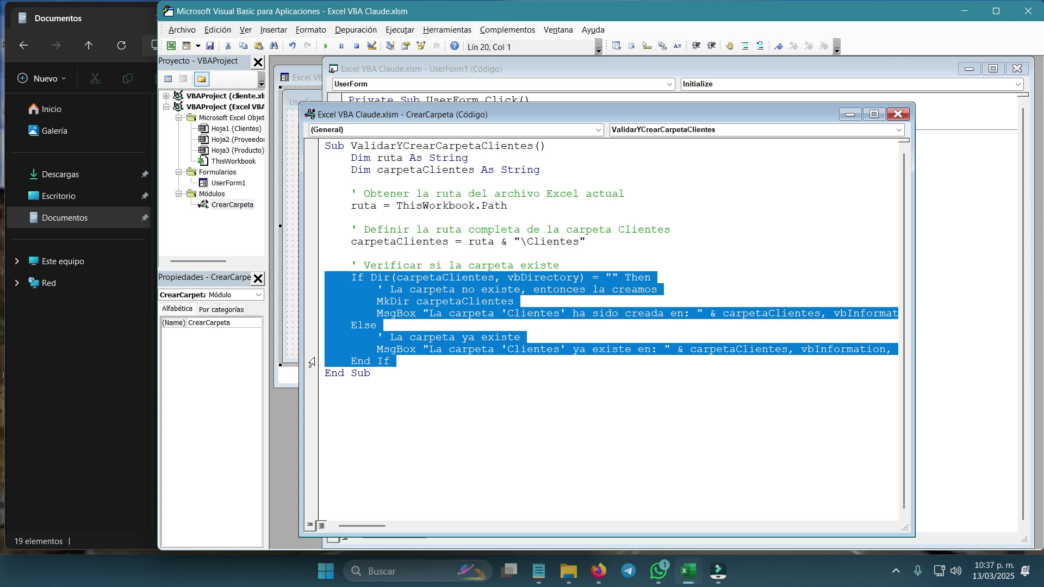
click(596, 324)
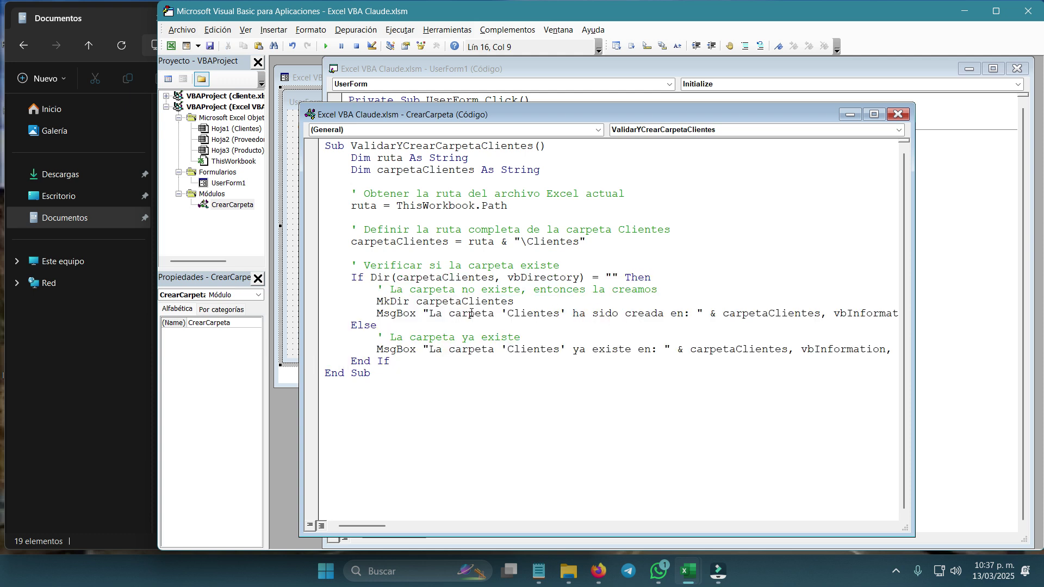
Widen the code window and review the folder-created message showing carpetaClientes.
drag(431, 315, 646, 312)
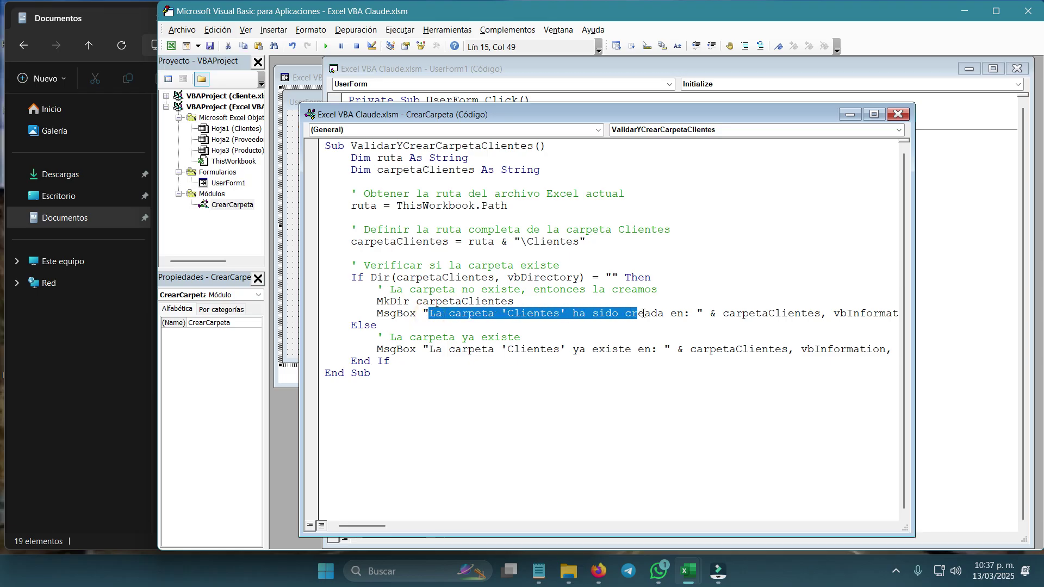
click(514, 351)
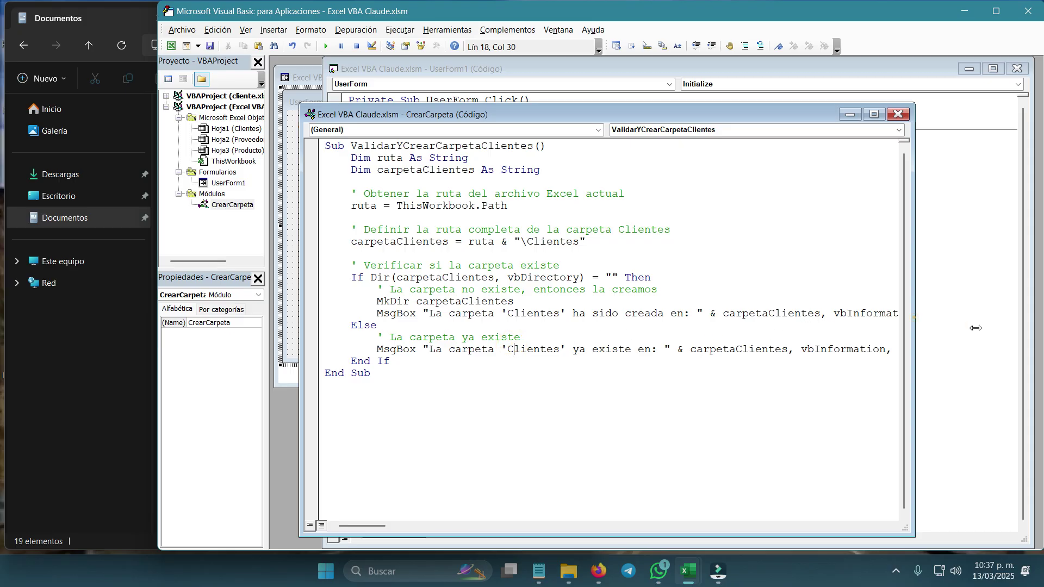
drag(914, 318, 1040, 328)
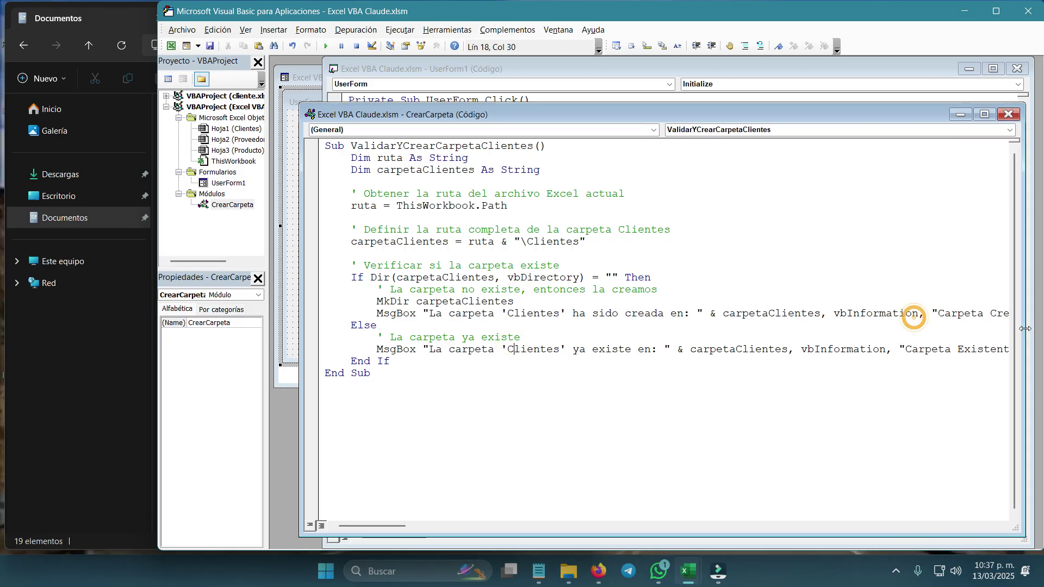
double_click(763, 311)
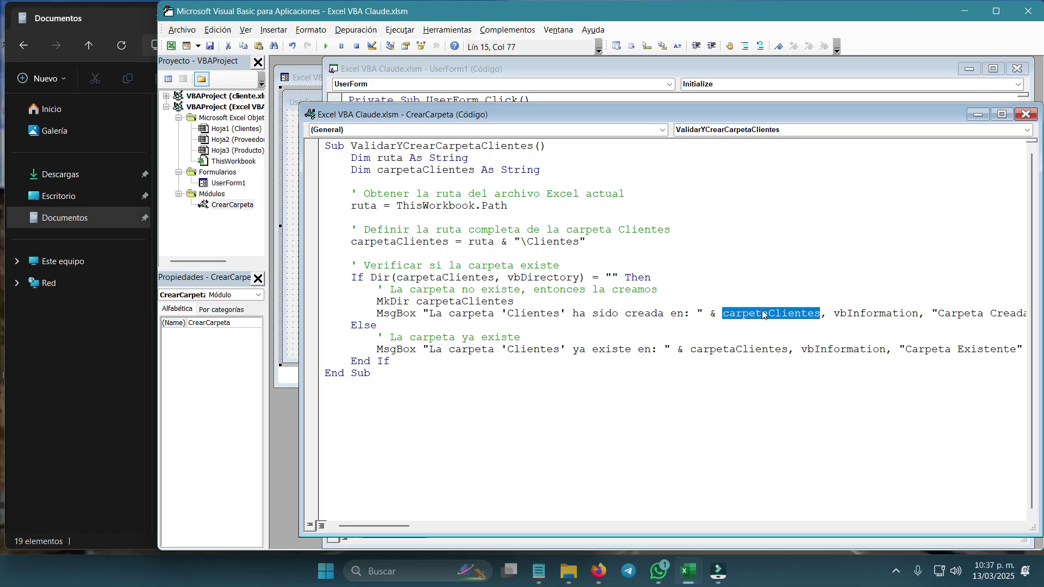
click(384, 304)
mouse_move(538, 571)
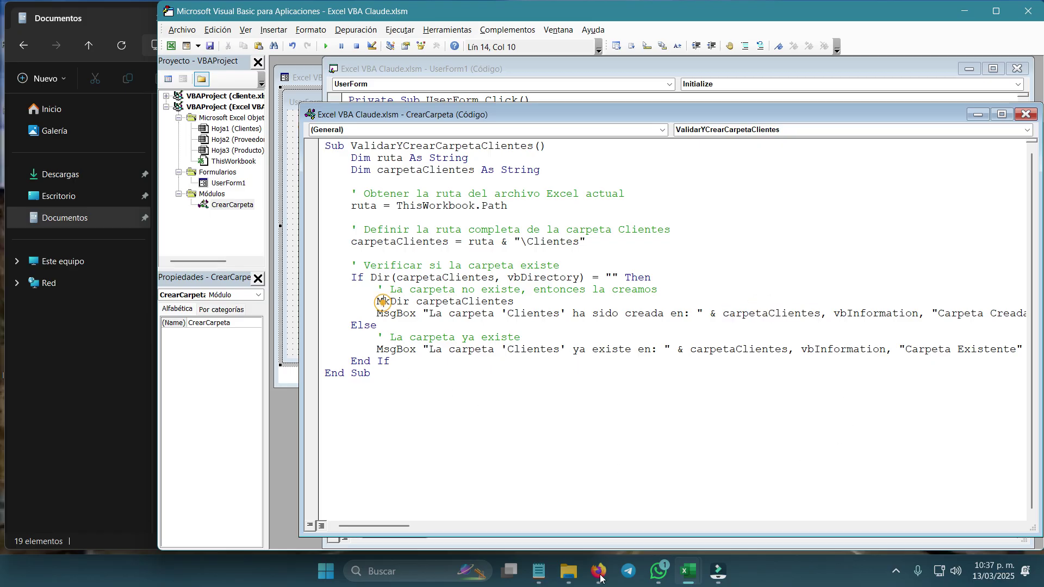
click(540, 571)
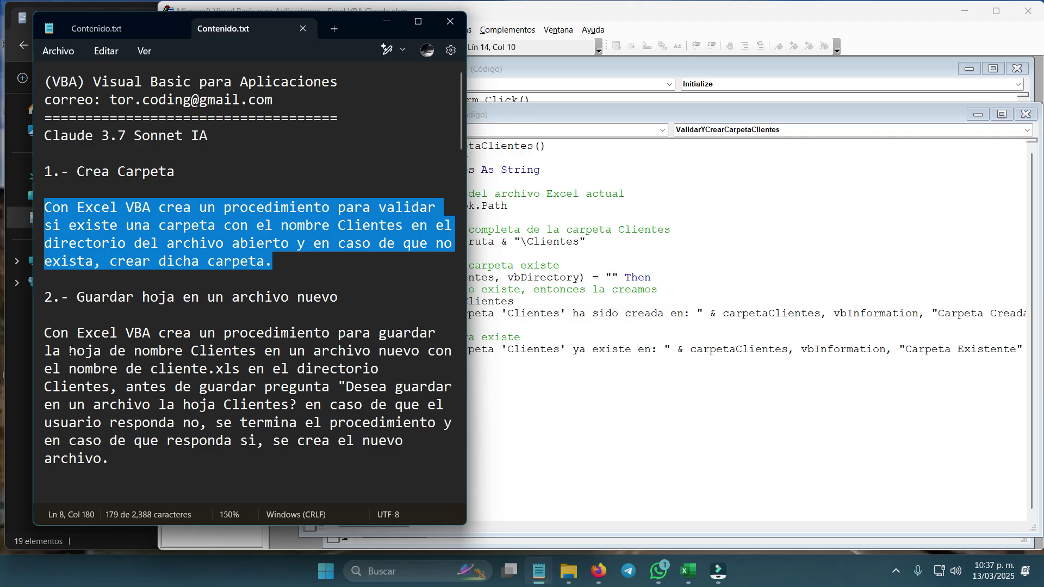
Paste the second prompt, about saving the Clientes sheet, into the Claude reply box.
drag(40, 334, 94, 452)
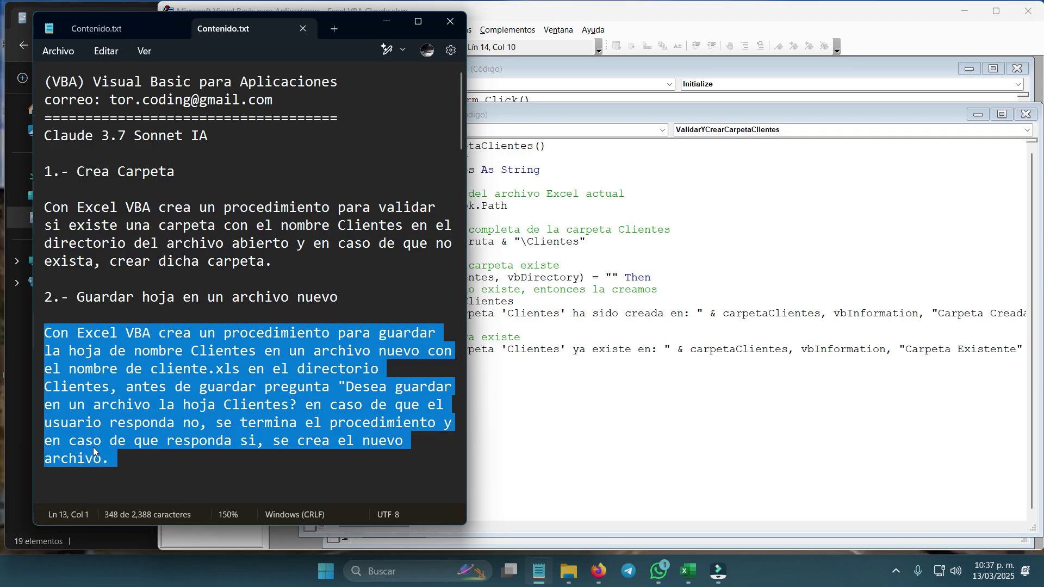
click(599, 571)
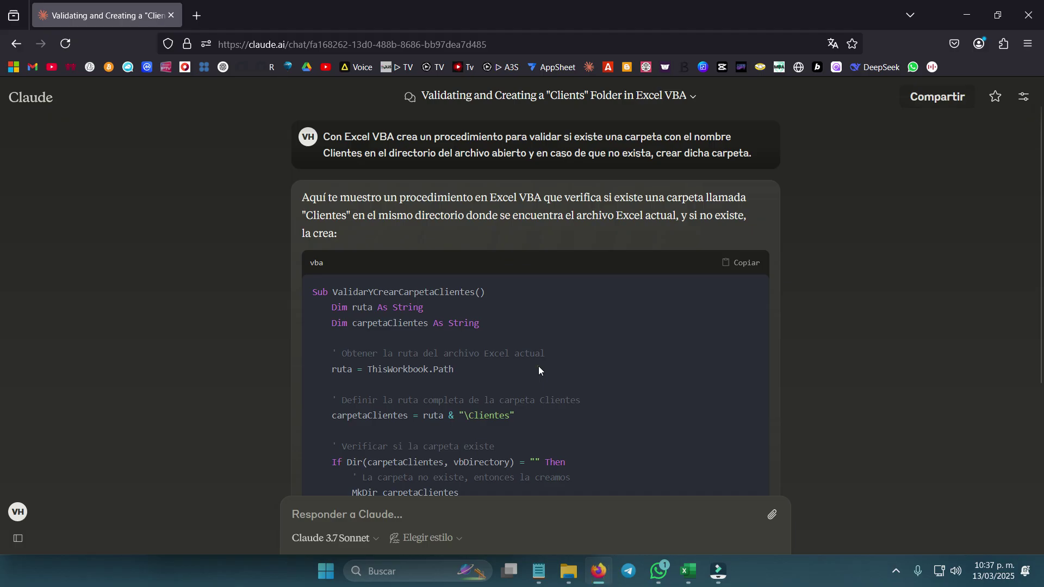
click(355, 515)
text(Con Excel VBA crea un procedimiento para guardar la hoja de nombre Clientes en un archivo nuevo con el nombre de cliente.xls en el directorio Clientes, antes de guardar pregunta "Desea guardar en un archivo la hoja Clientes? en caso de que el usuario responda no, se termina el procedimiento y en caso de que responda si, se crea el nuevo archivo.)
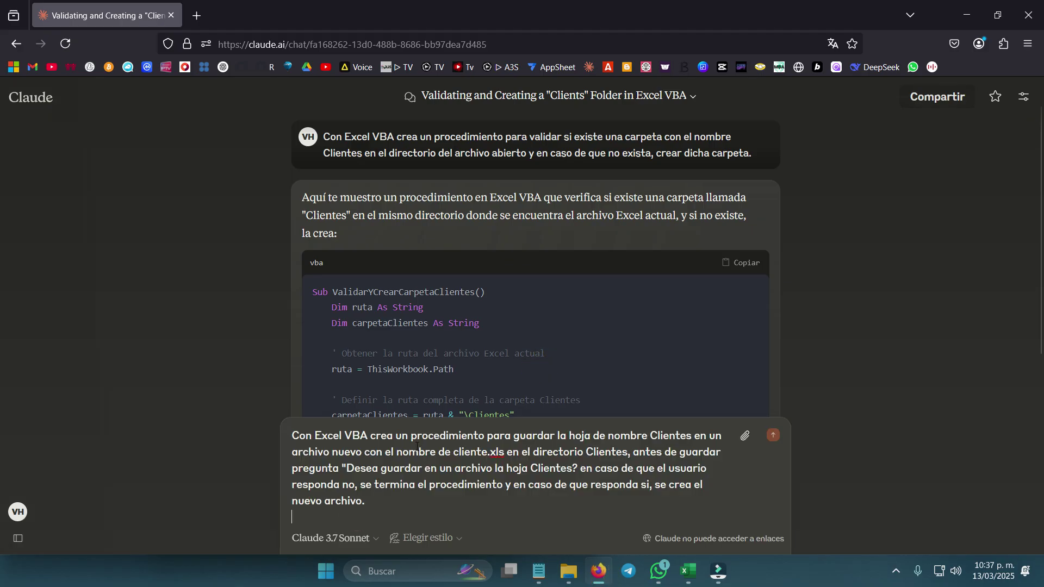
click(289, 436)
Check the prompt's Clientes sheet, cliente.xls file, confirmation question and no-answer exit, then send it.
double_click(672, 435)
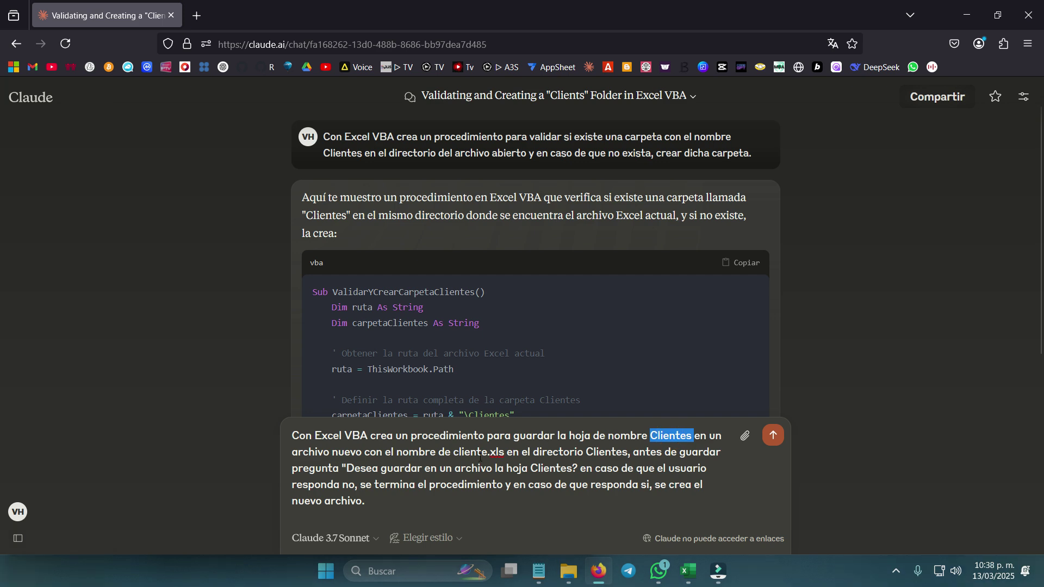
drag(453, 455, 503, 455)
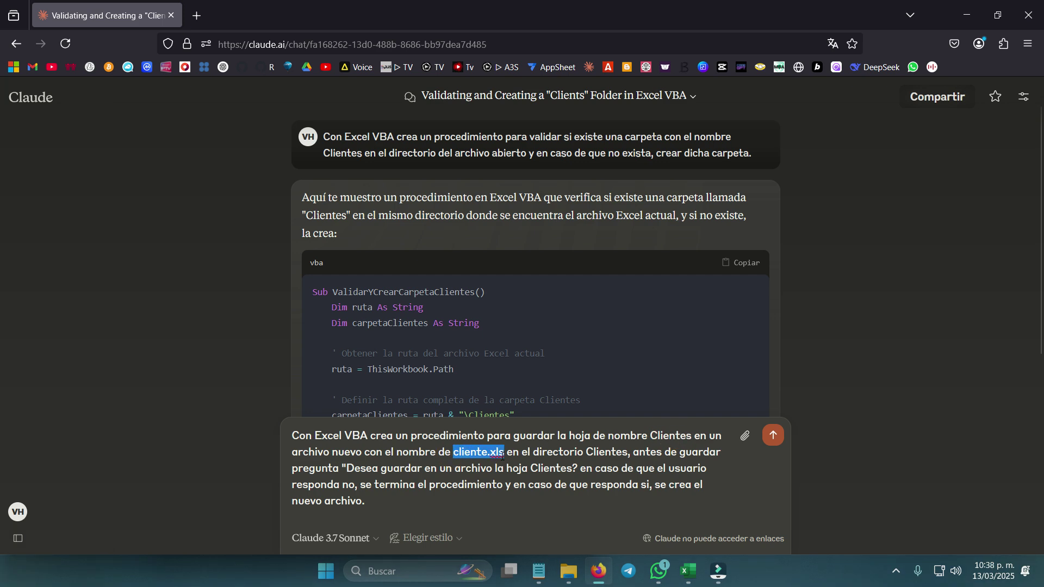
click(528, 458)
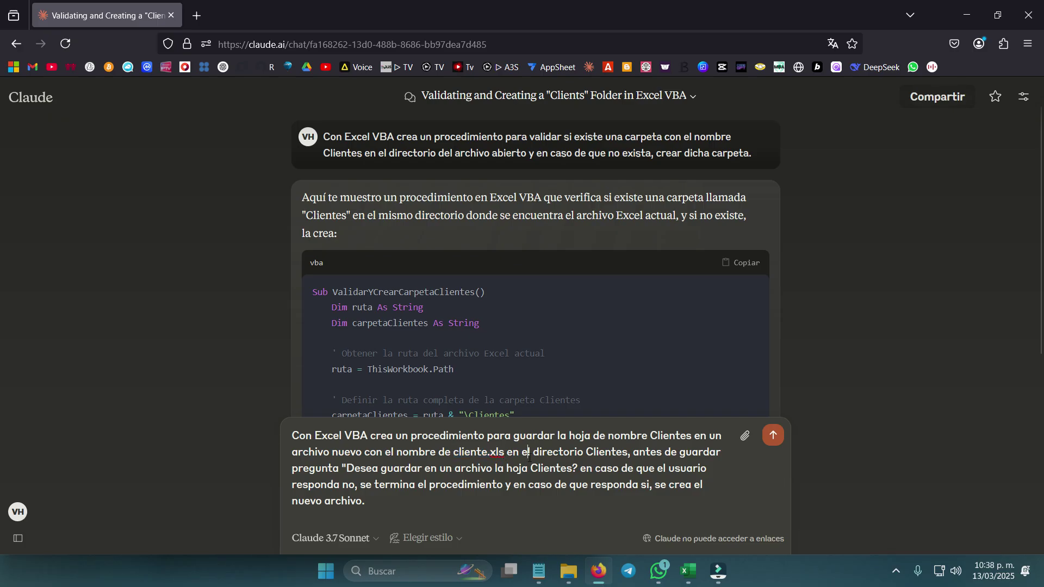
double_click(607, 455)
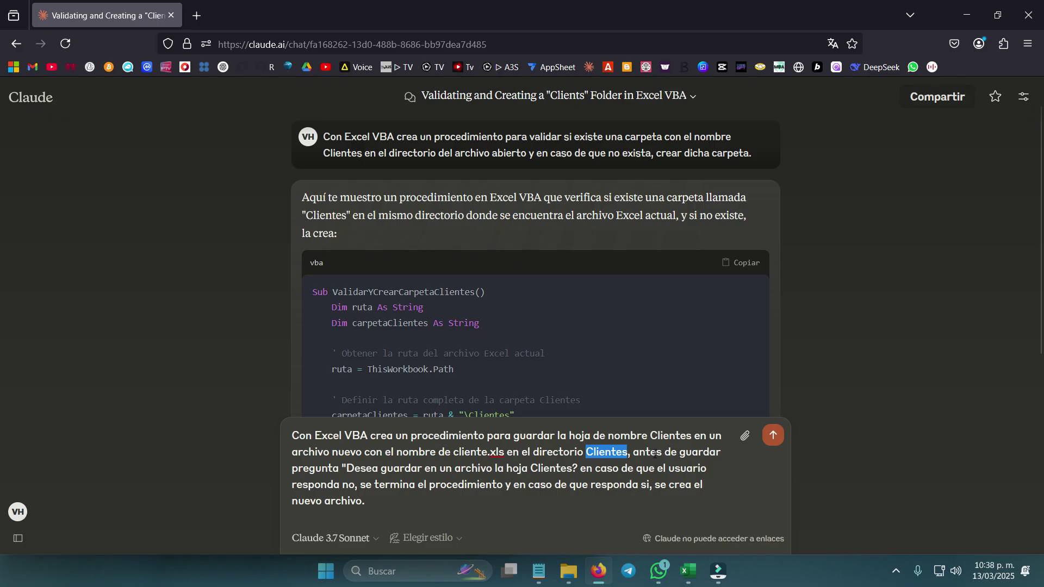
drag(634, 452, 651, 452)
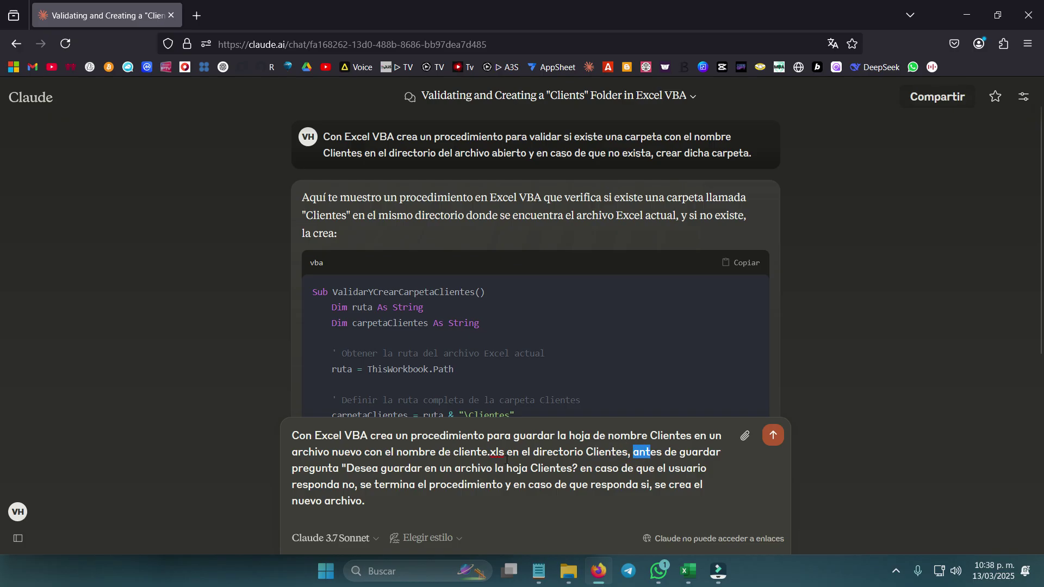
drag(347, 468, 574, 471)
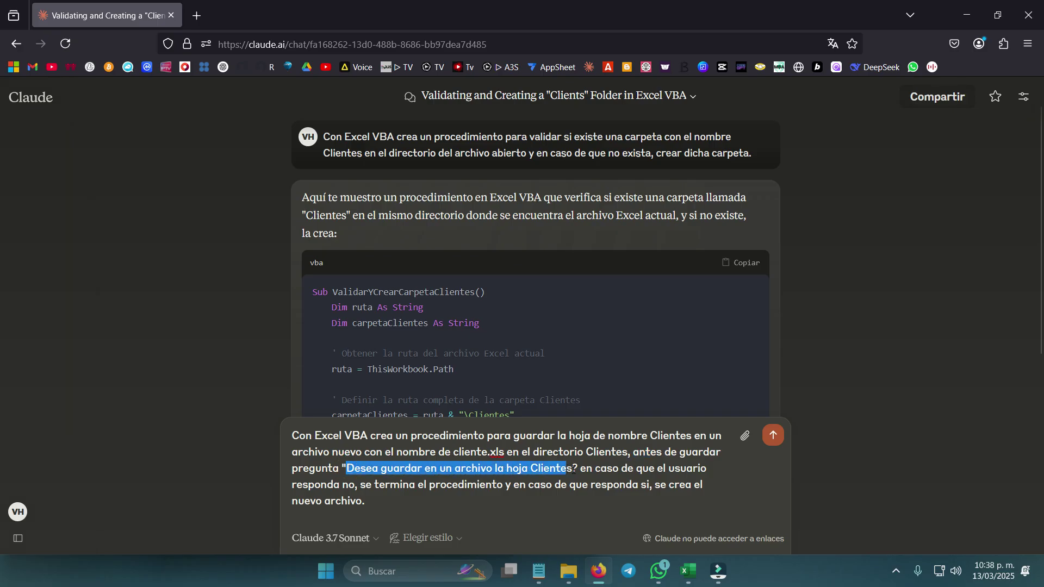
click(663, 468)
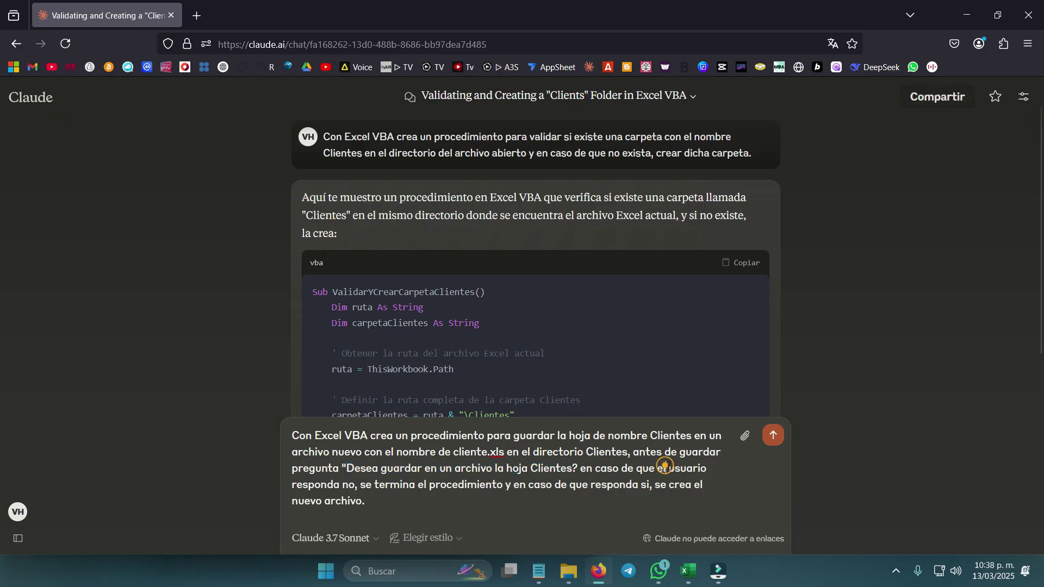
double_click(349, 485)
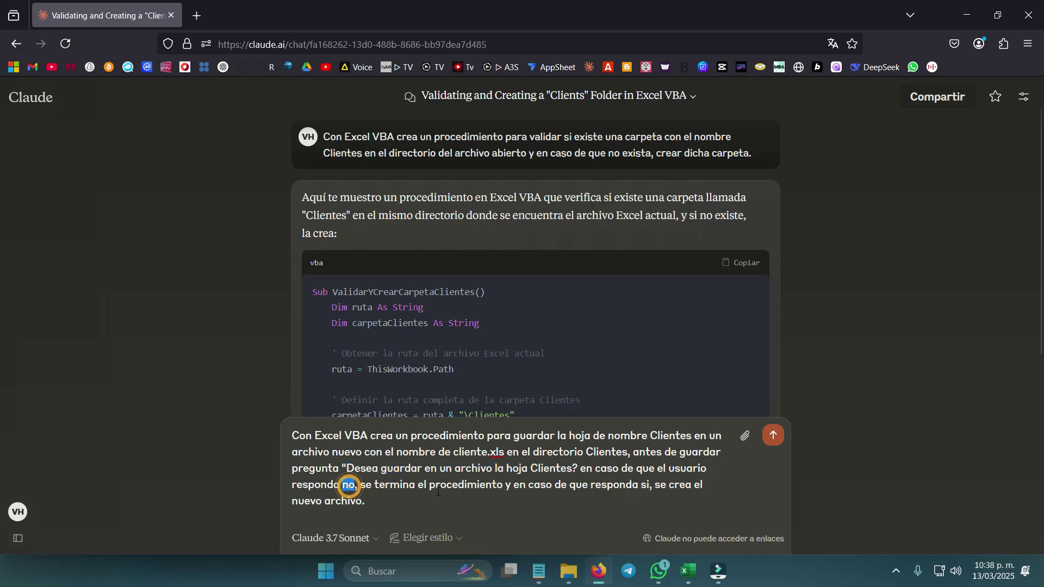
drag(388, 485, 510, 485)
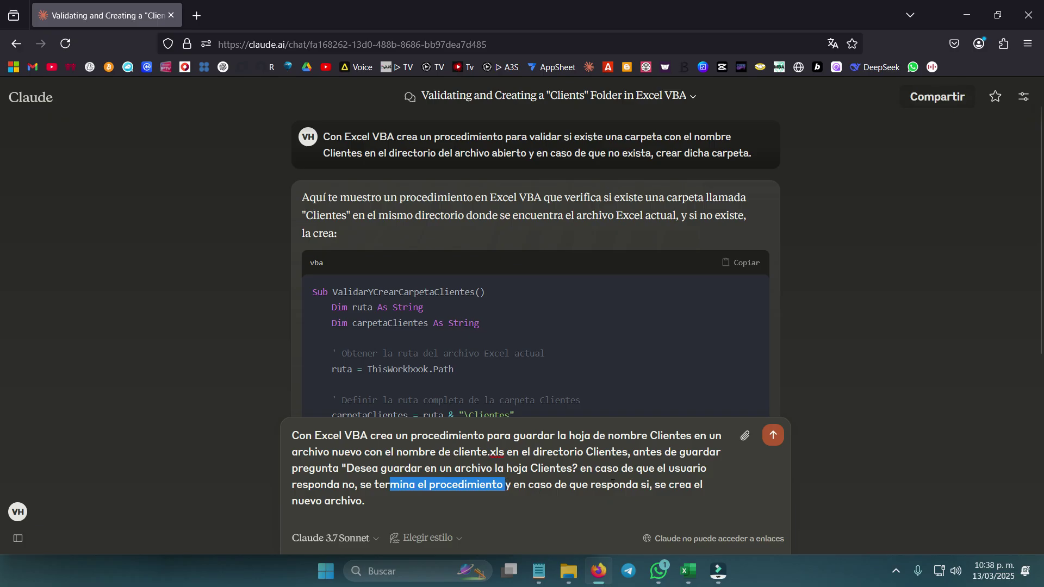
click(636, 485)
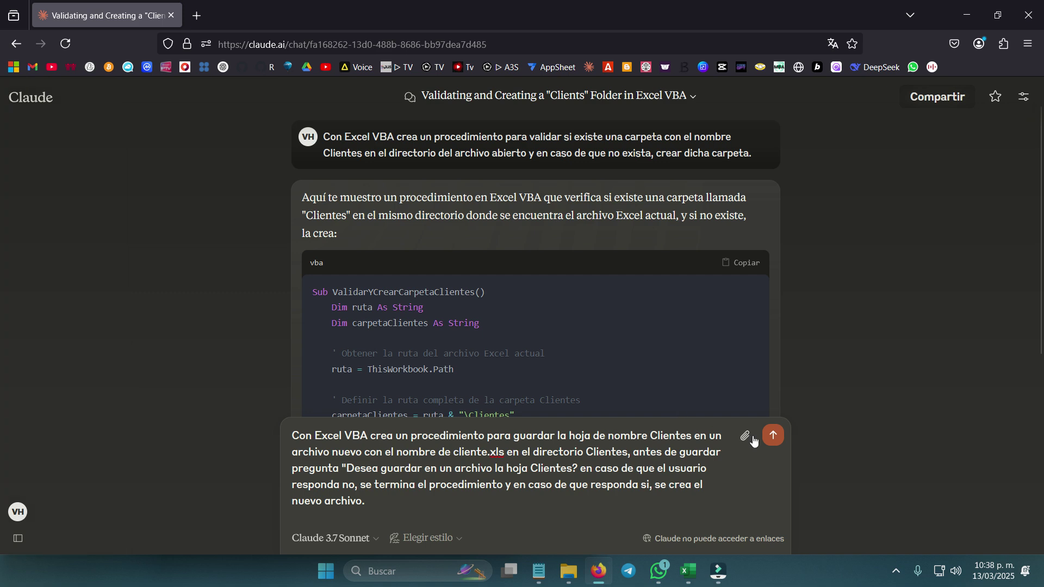
click(774, 438)
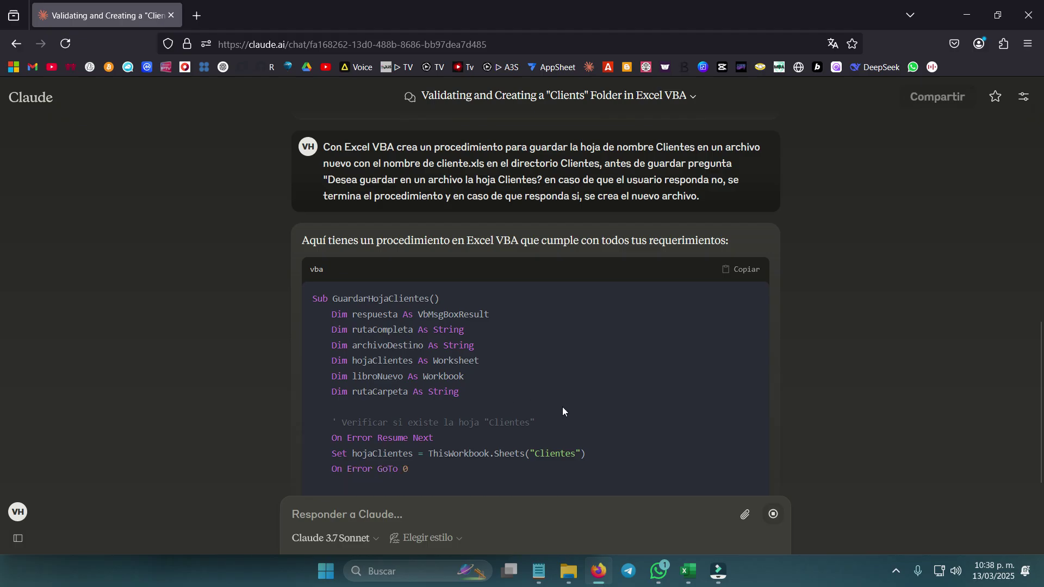
Copy Claude's finished GuardarHojaClientes code and minimise Firefox.
scroll(586, 403, down, 3)
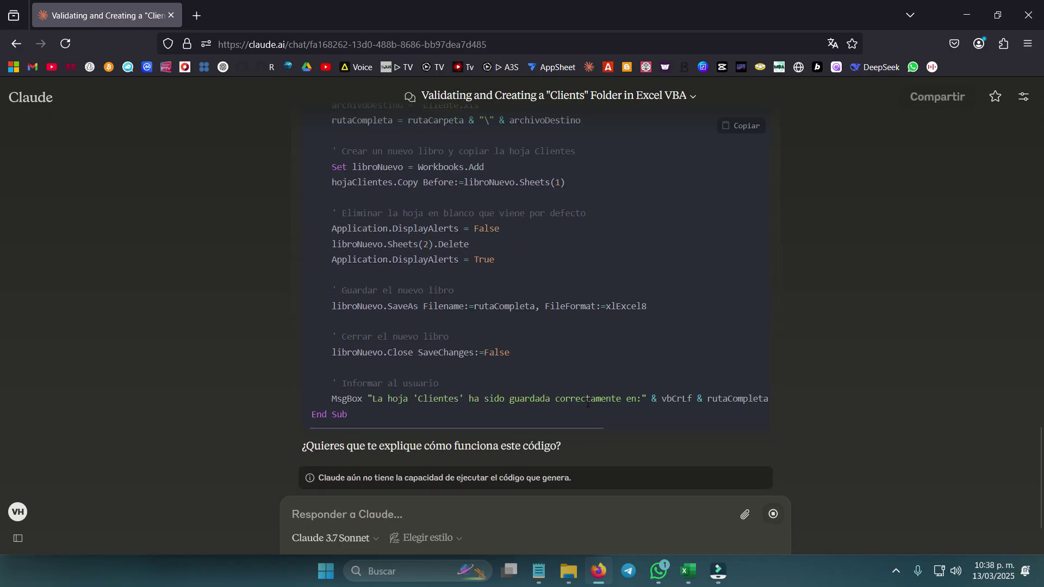
scroll(615, 314, up, 3)
scroll(749, 299, up, 2)
click(750, 126)
mouse_move(687, 571)
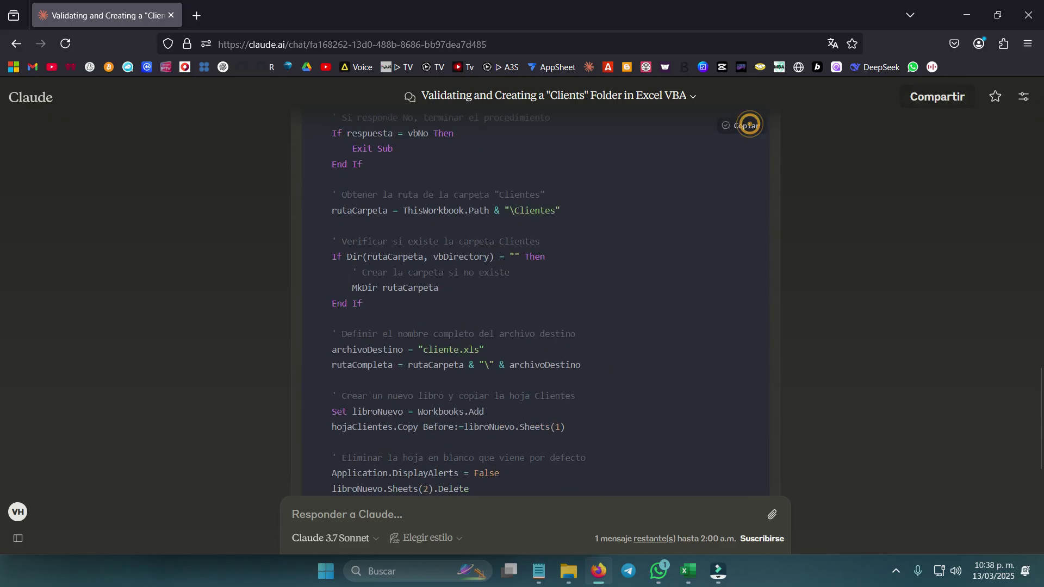
click(600, 572)
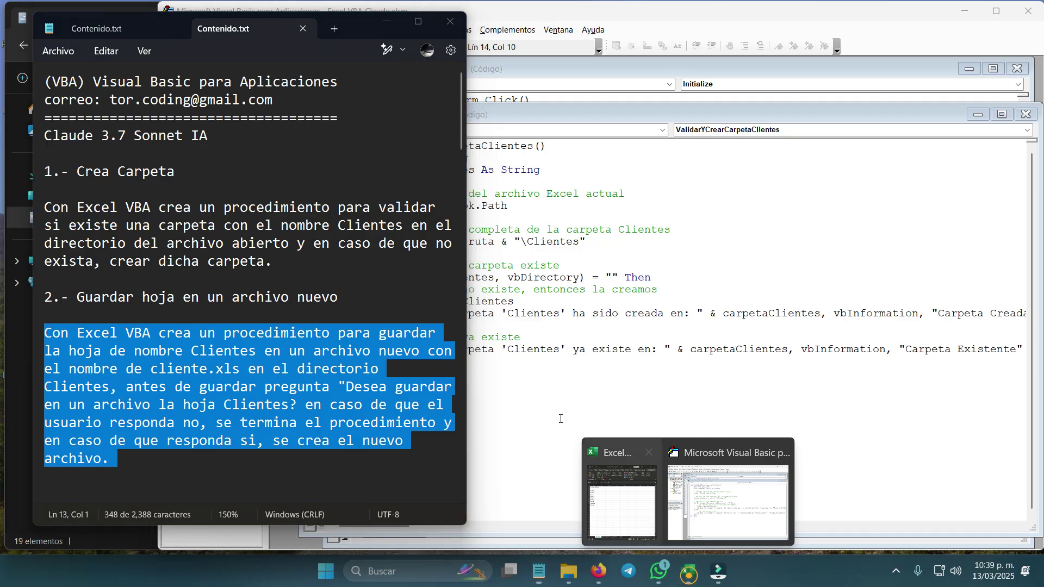
click(728, 490)
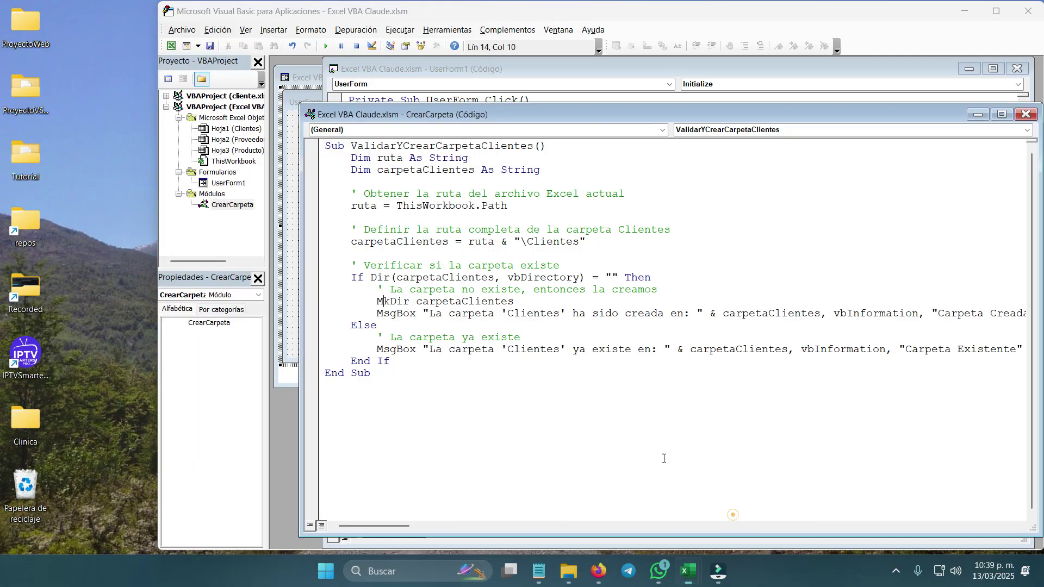
click(298, 265)
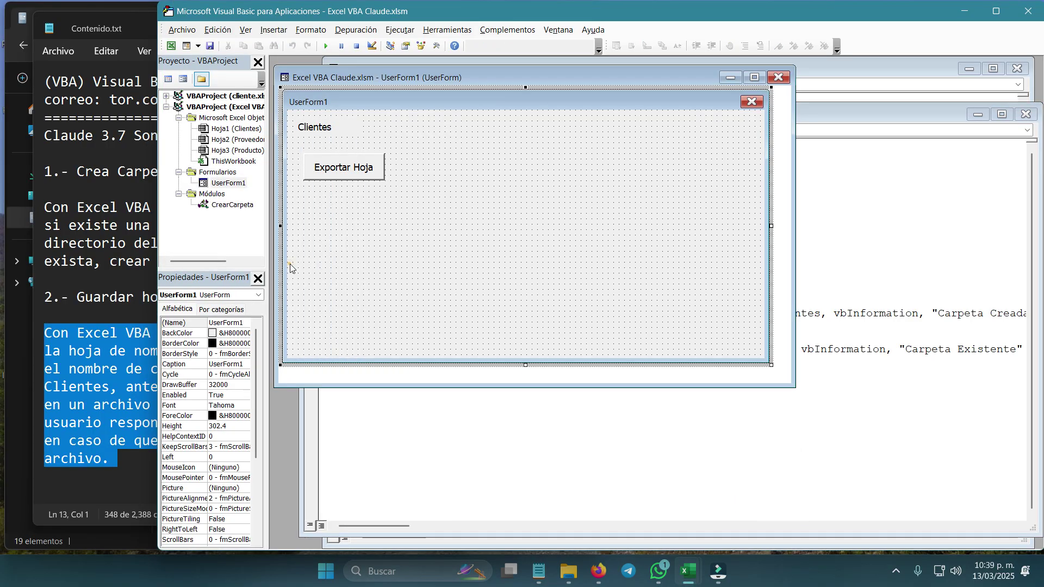
click(354, 175)
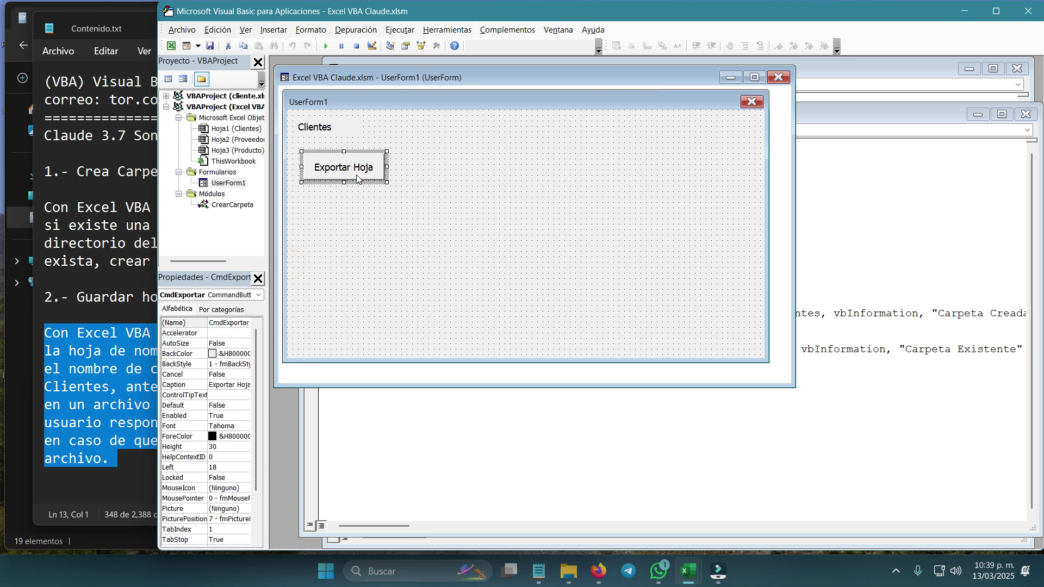
double_click(357, 179)
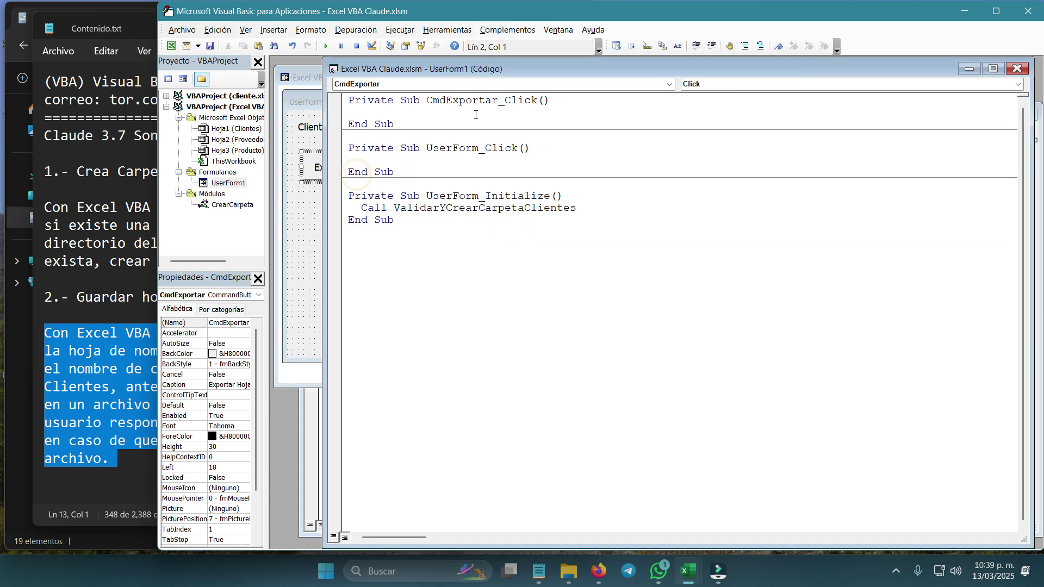
double_click(527, 100)
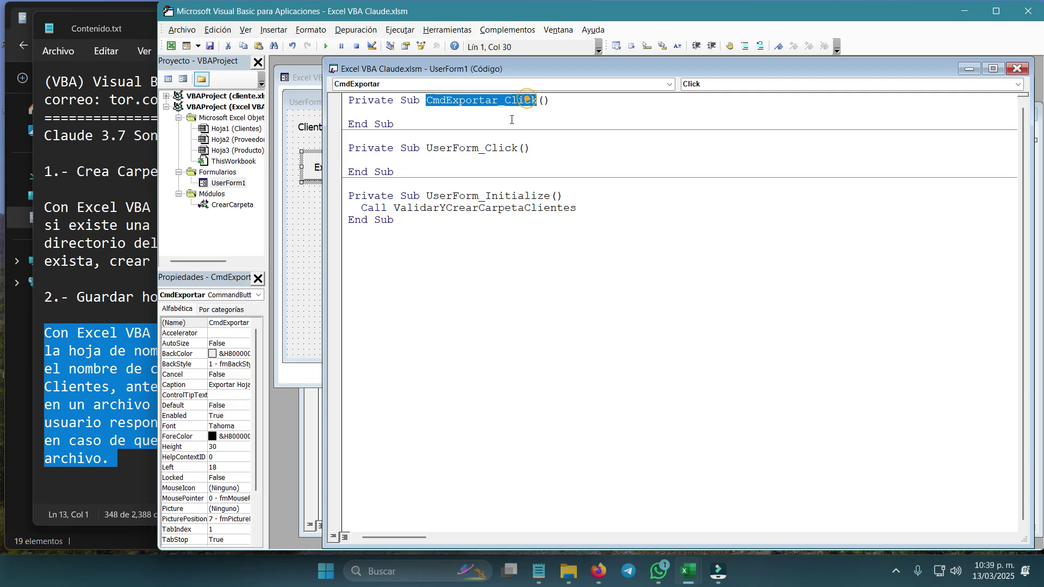
click(395, 136)
key(Return)
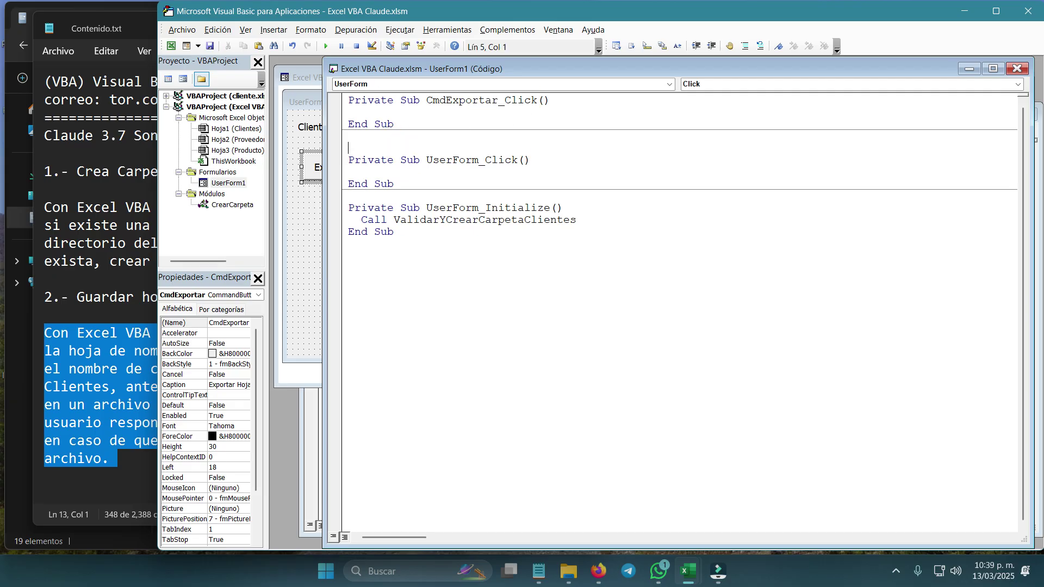
key(ctrl+v)
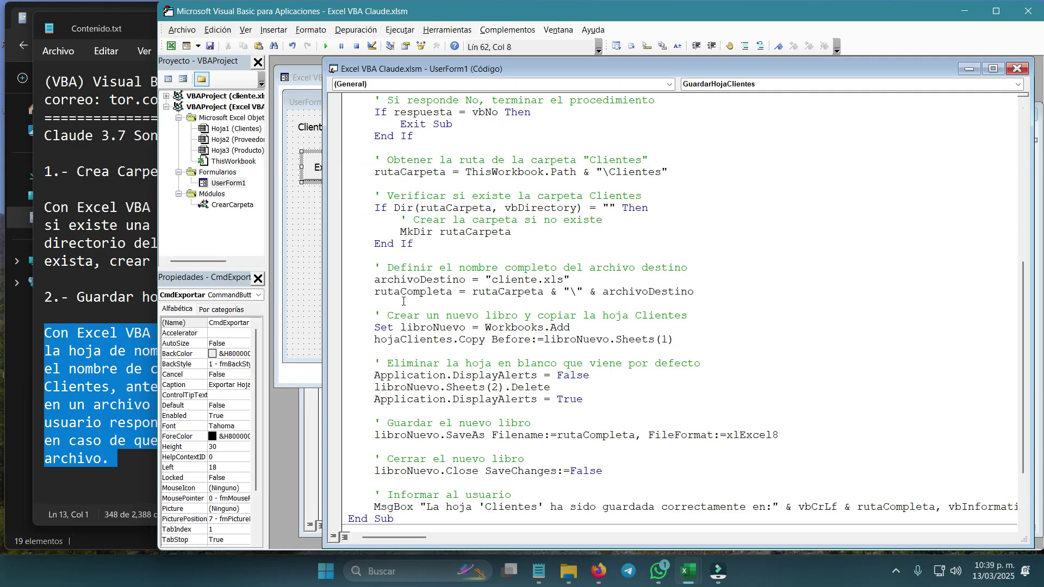
scroll(403, 301, up, 4)
scroll(403, 301, up, 5)
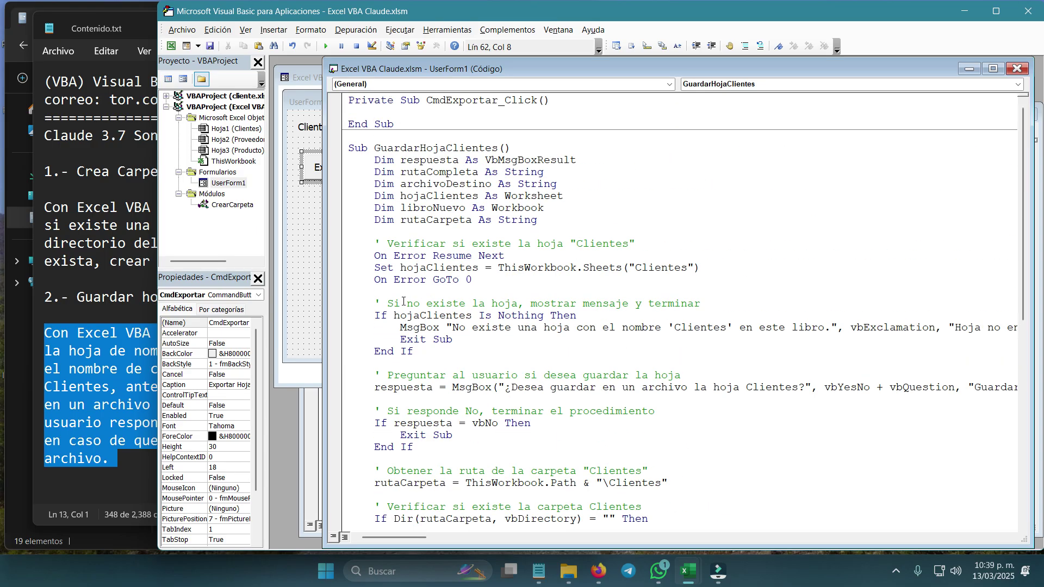
double_click(429, 147)
key(ctrl+c)
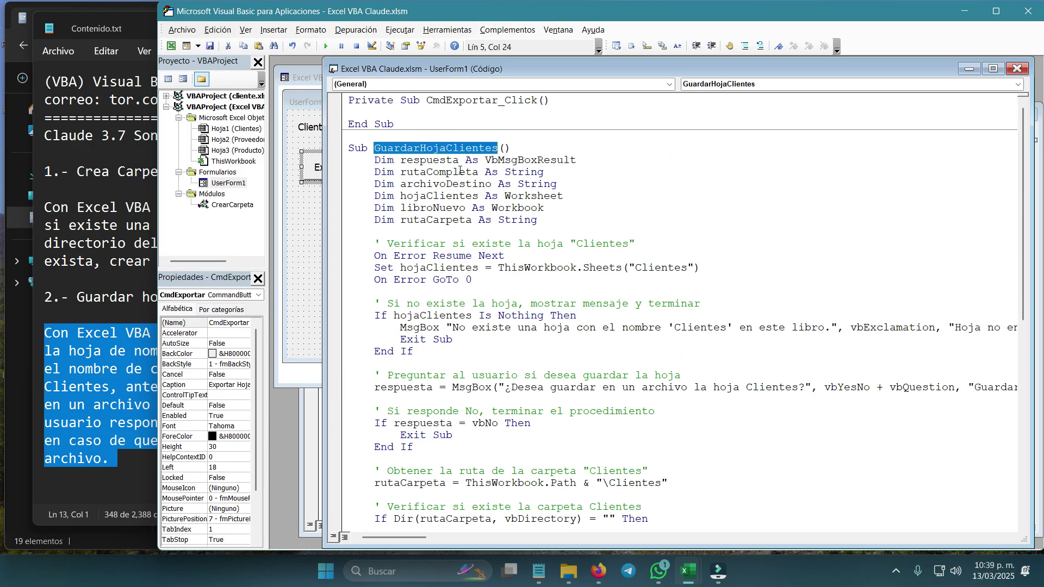
click(421, 110)
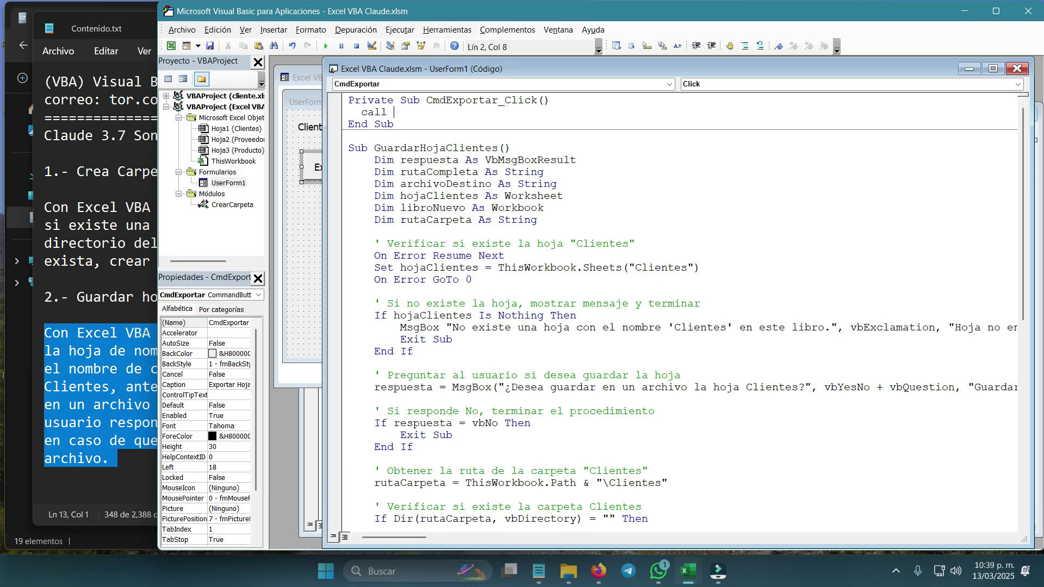
key(ctrl+v)
click(477, 171)
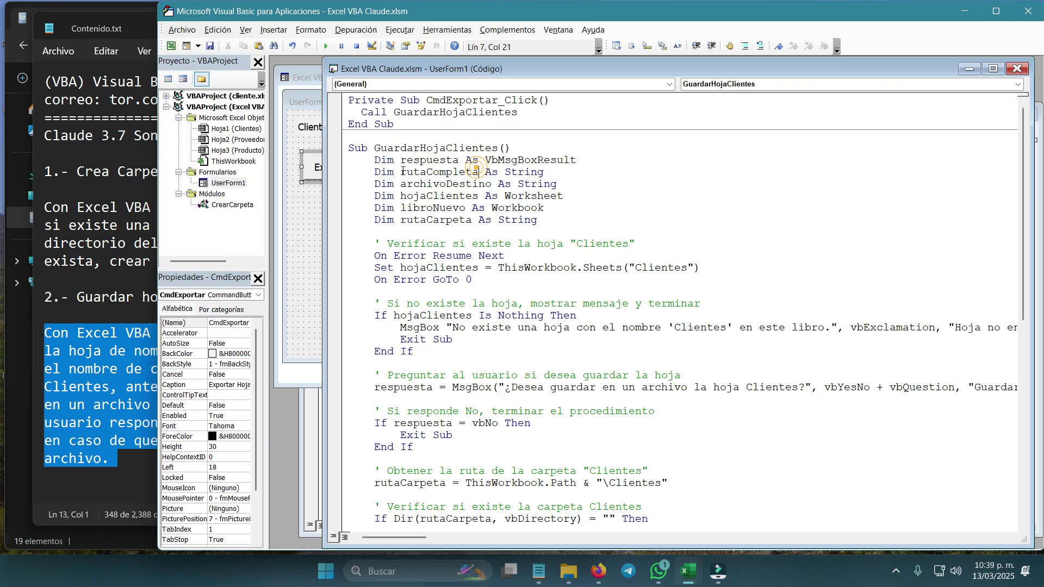
drag(550, 222, 325, 162)
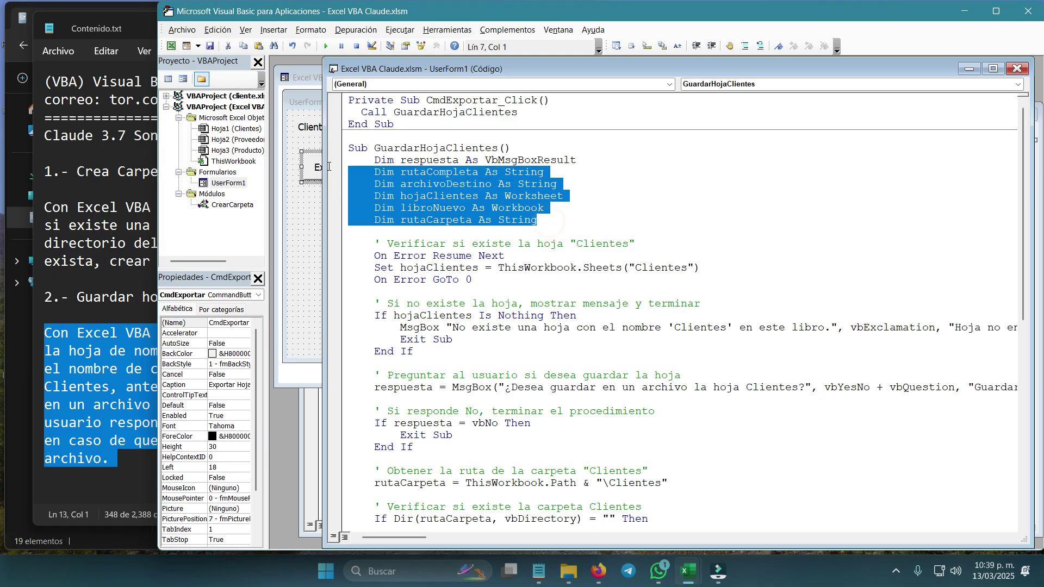
double_click(443, 161)
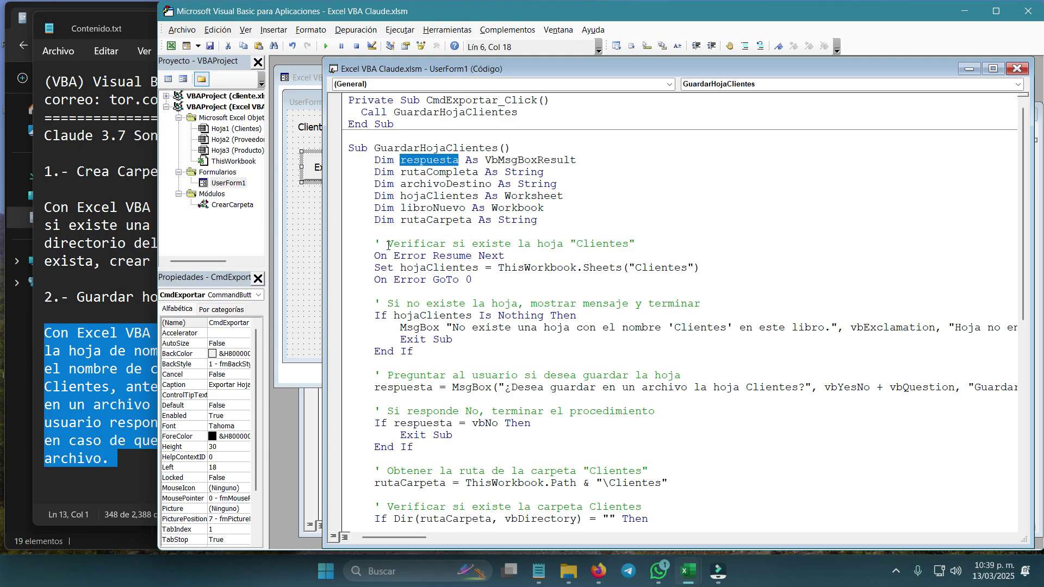
drag(387, 245, 562, 246)
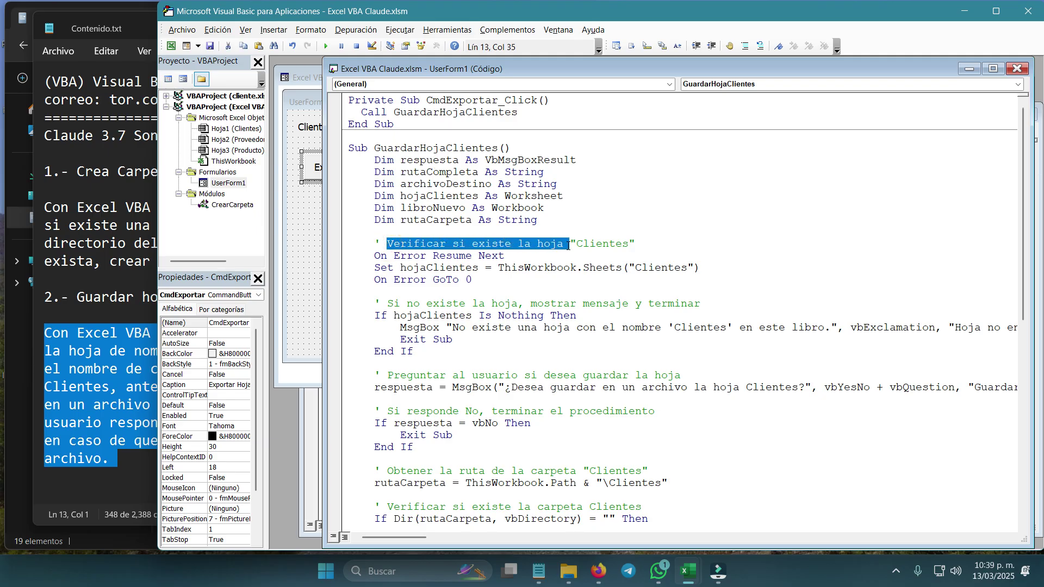
drag(569, 246, 610, 245)
click(497, 268)
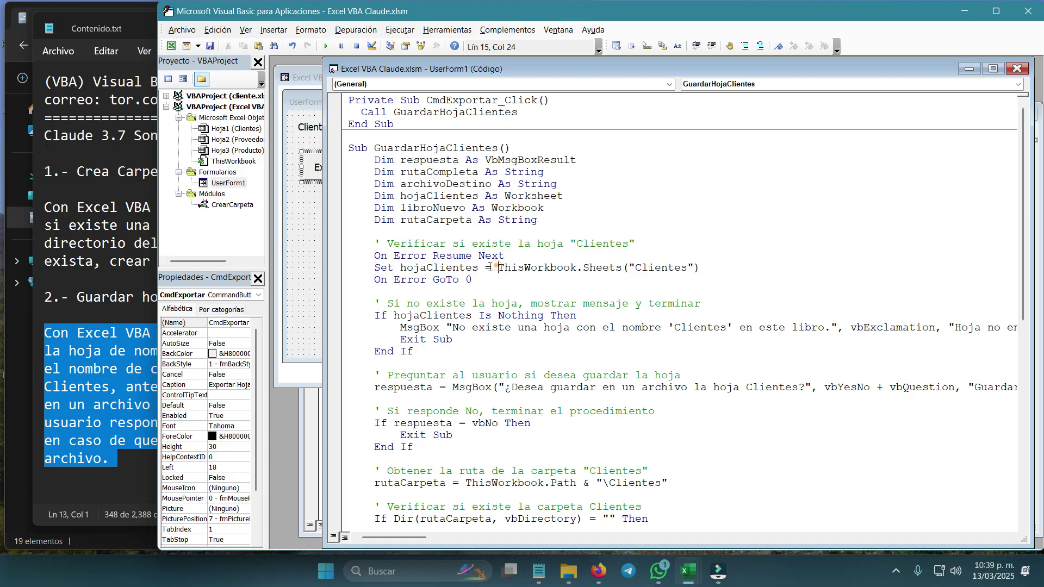
double_click(435, 267)
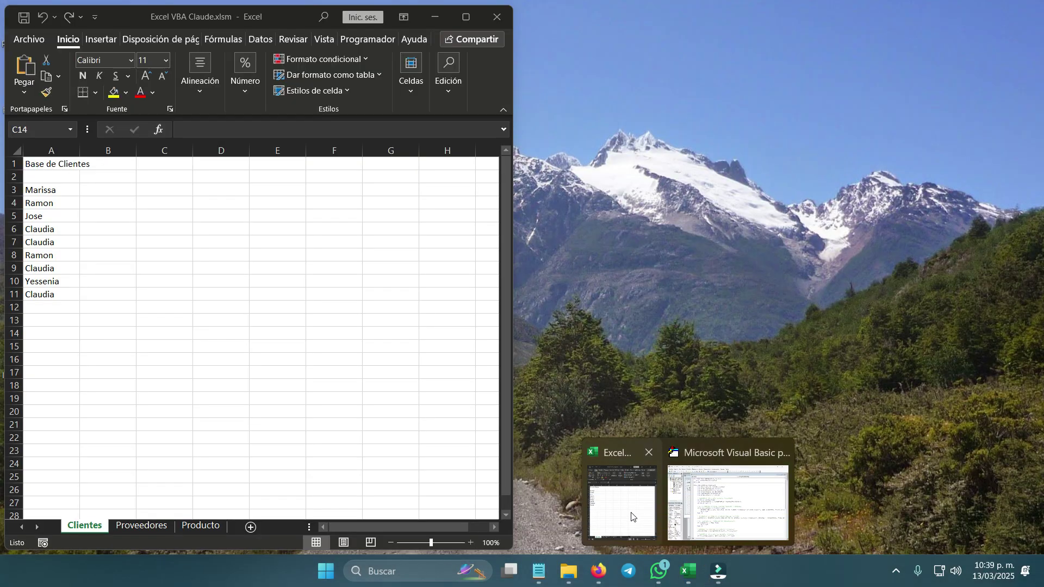
click(629, 511)
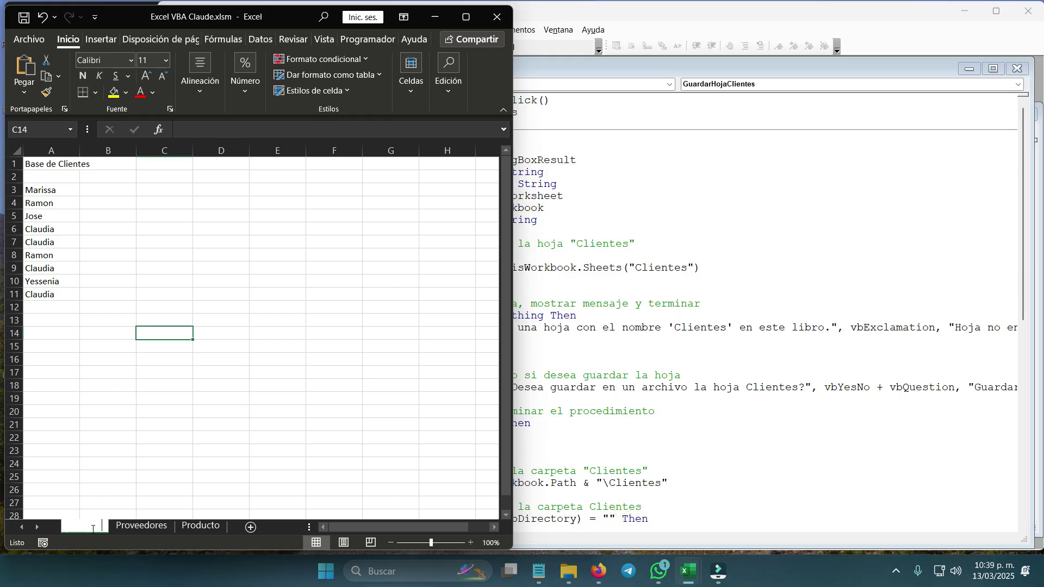
text(Clientes)
click(142, 409)
click(624, 269)
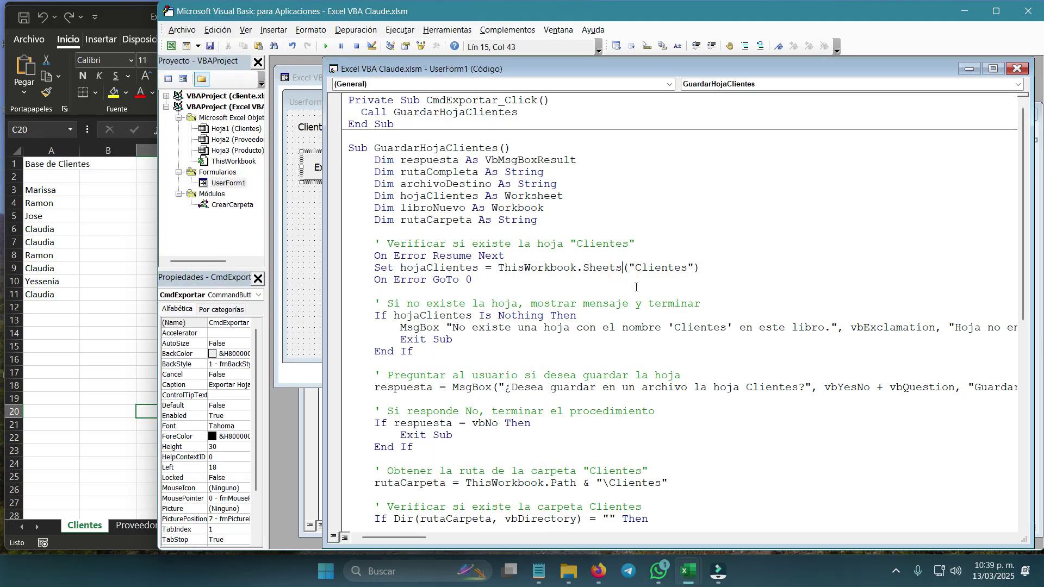
double_click(660, 269)
click(477, 300)
drag(452, 328, 696, 331)
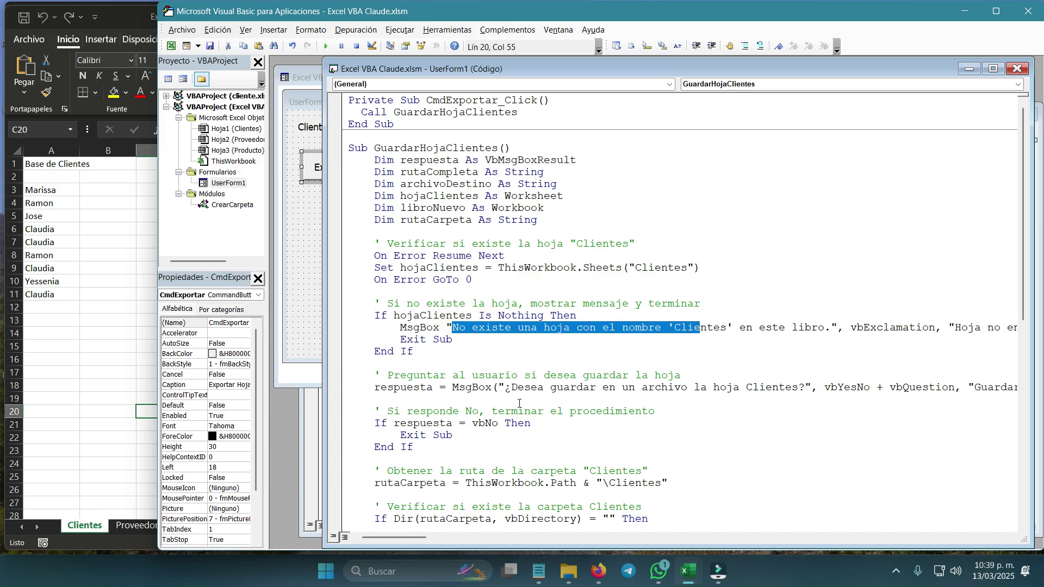
scroll(424, 389, down, 2)
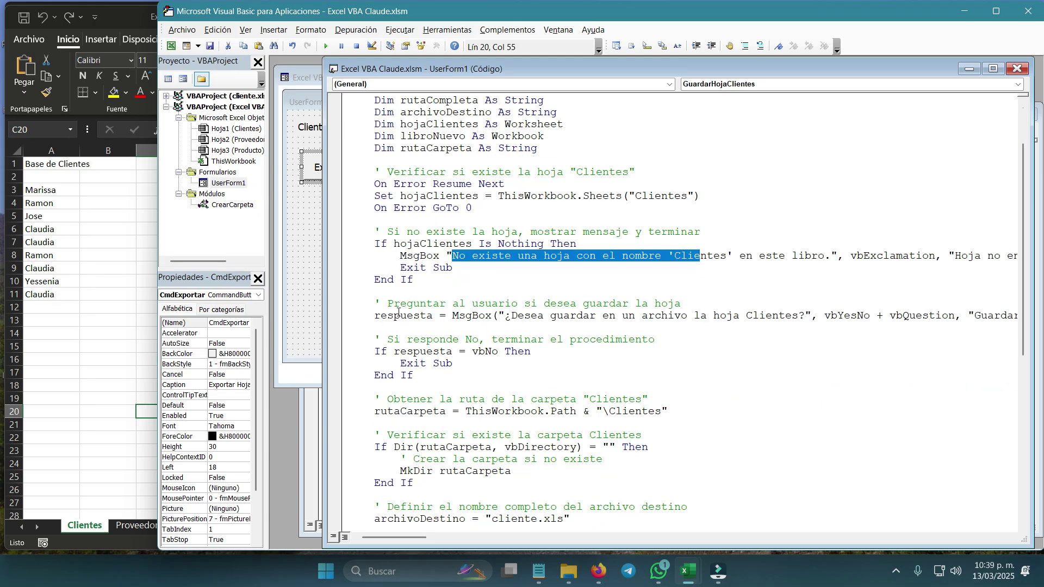
click(412, 319)
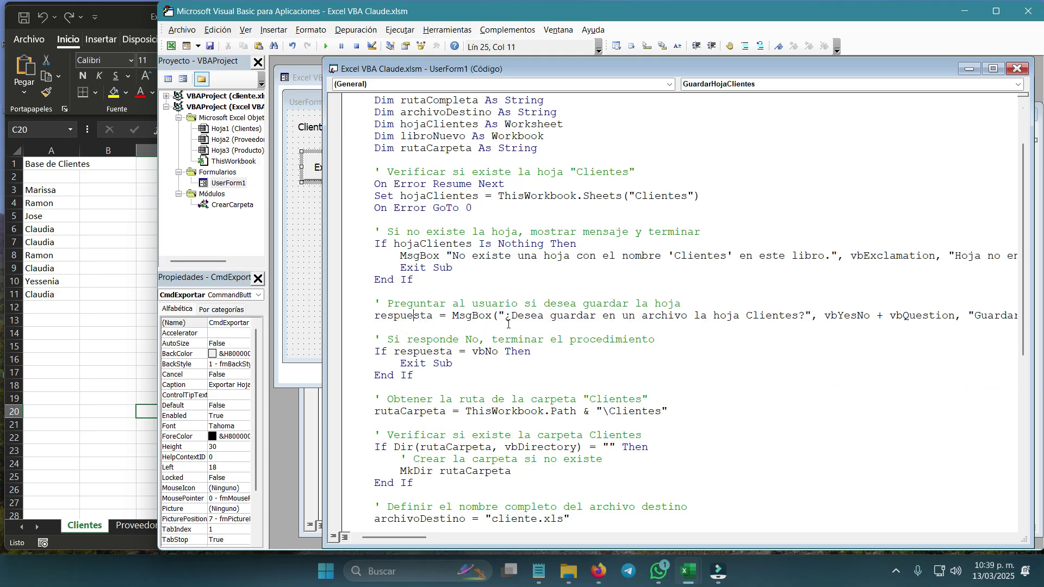
drag(509, 315, 800, 318)
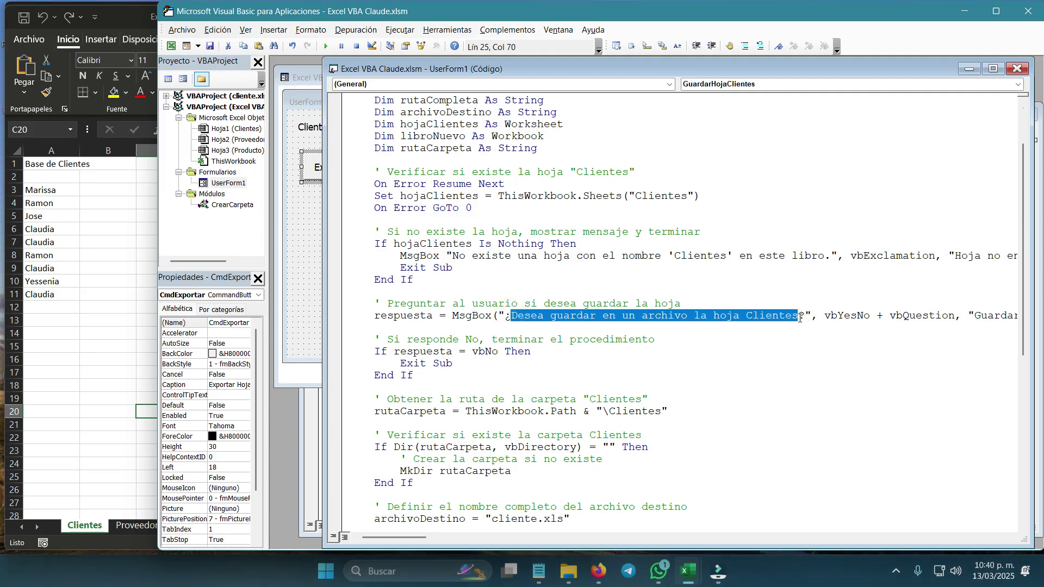
double_click(489, 352)
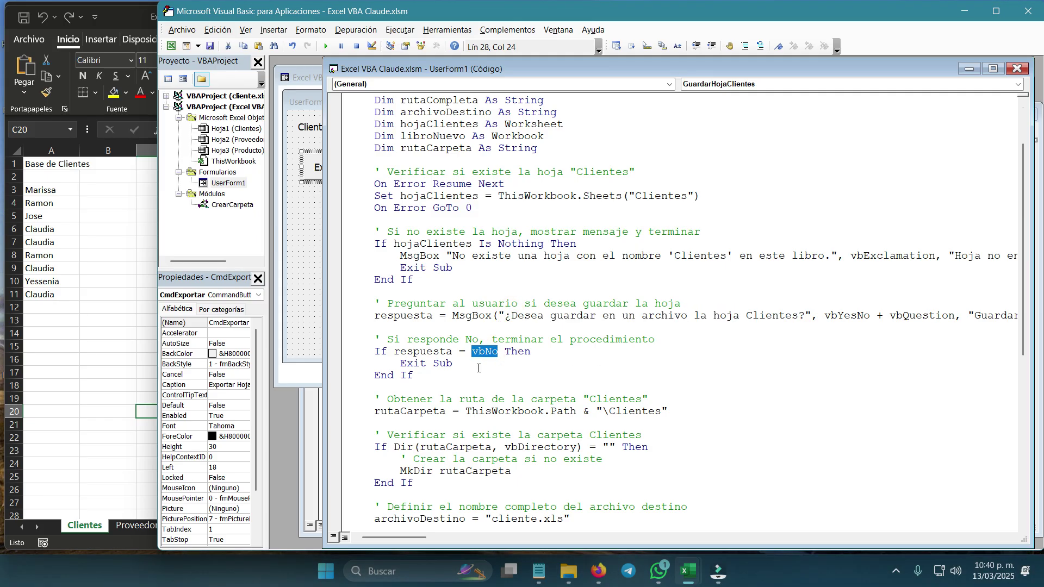
drag(453, 363, 400, 364)
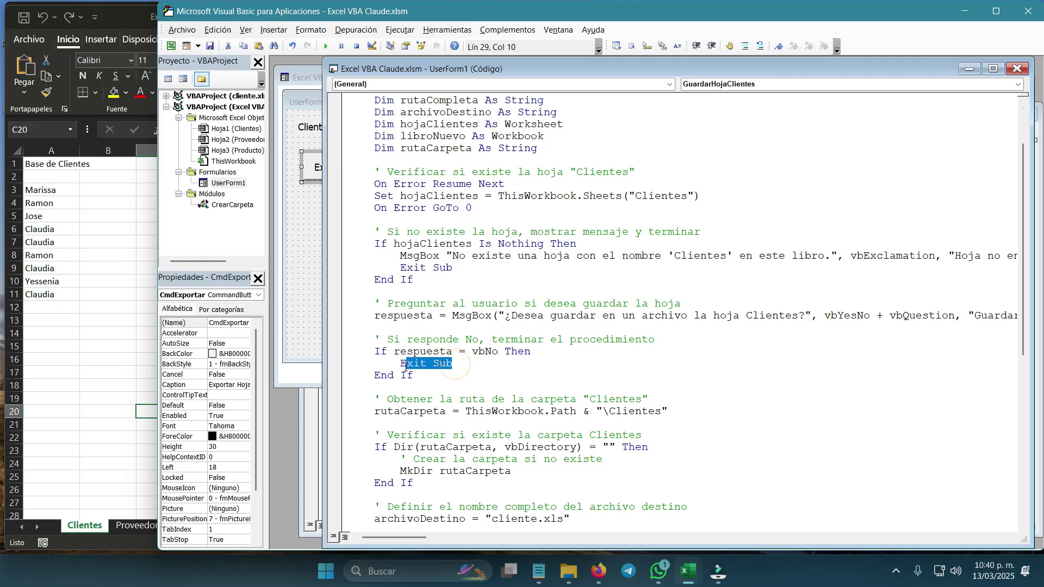
scroll(504, 370, down, 2)
scroll(504, 370, down, 3)
scroll(504, 371, down, 3)
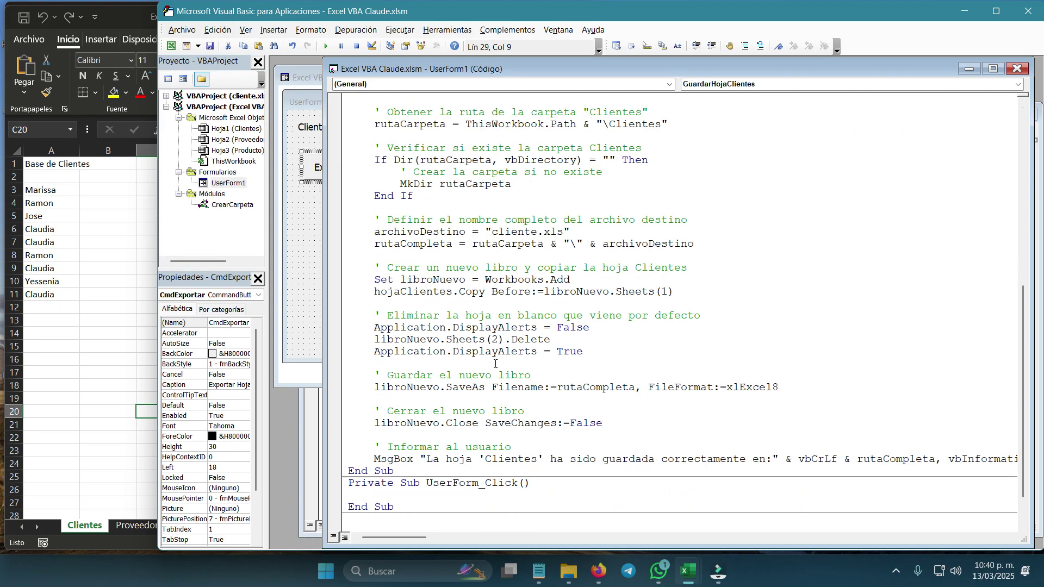
scroll(379, 121, up, 2)
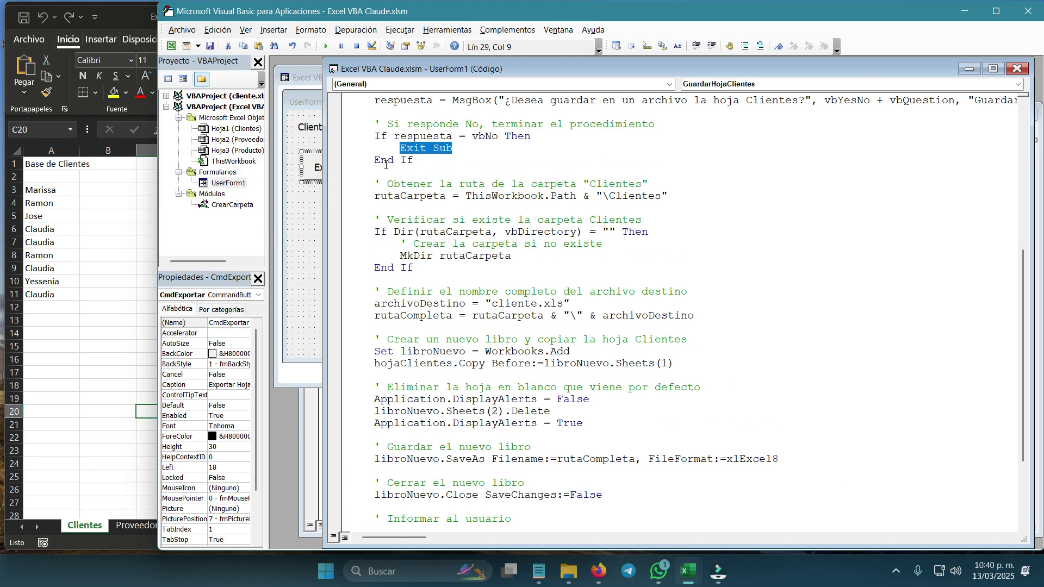
drag(374, 195, 513, 474)
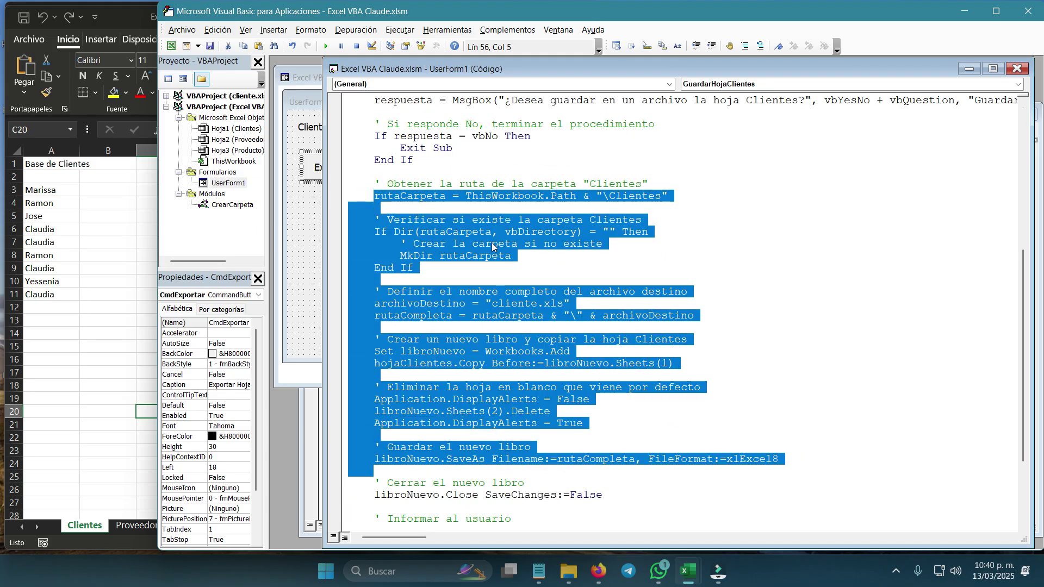
click(417, 196)
double_click(416, 197)
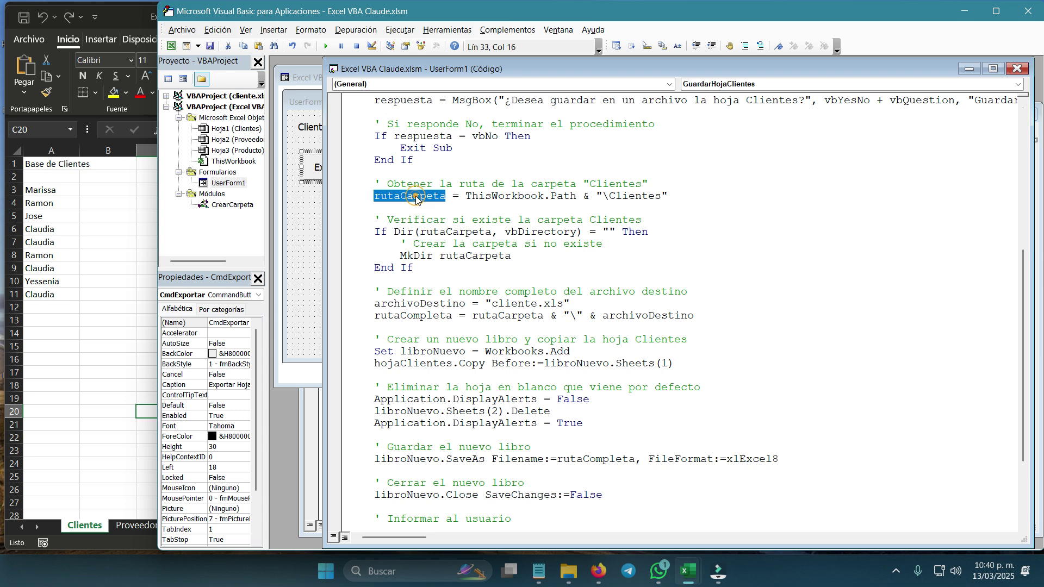
double_click(627, 197)
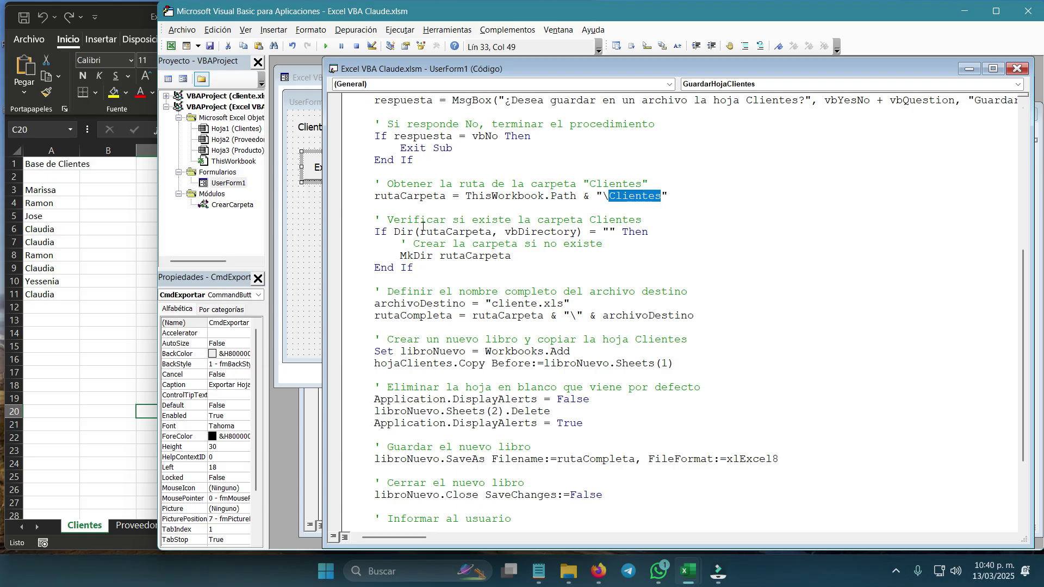
double_click(421, 220)
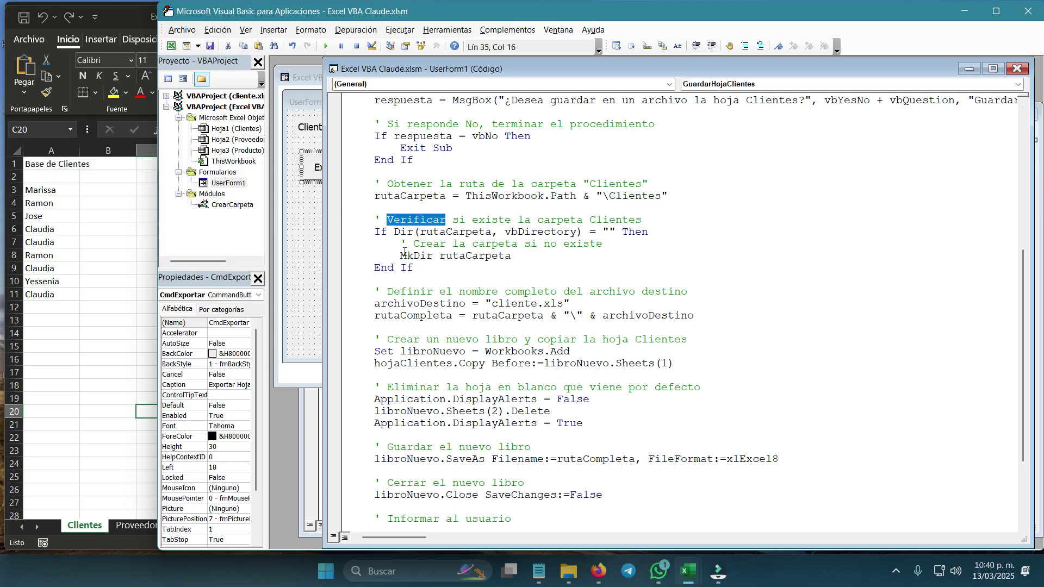
drag(377, 238, 423, 270)
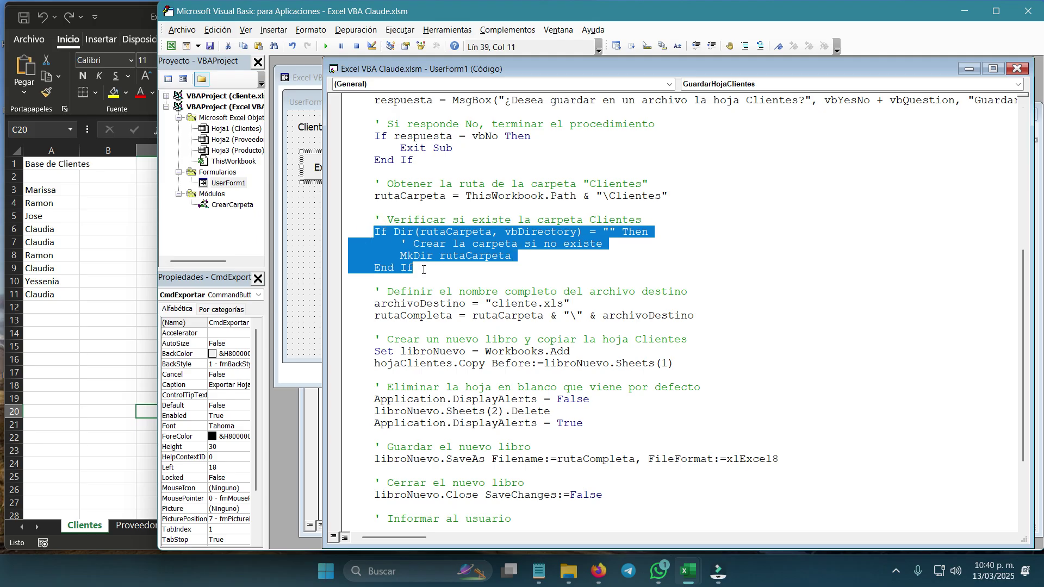
click(557, 257)
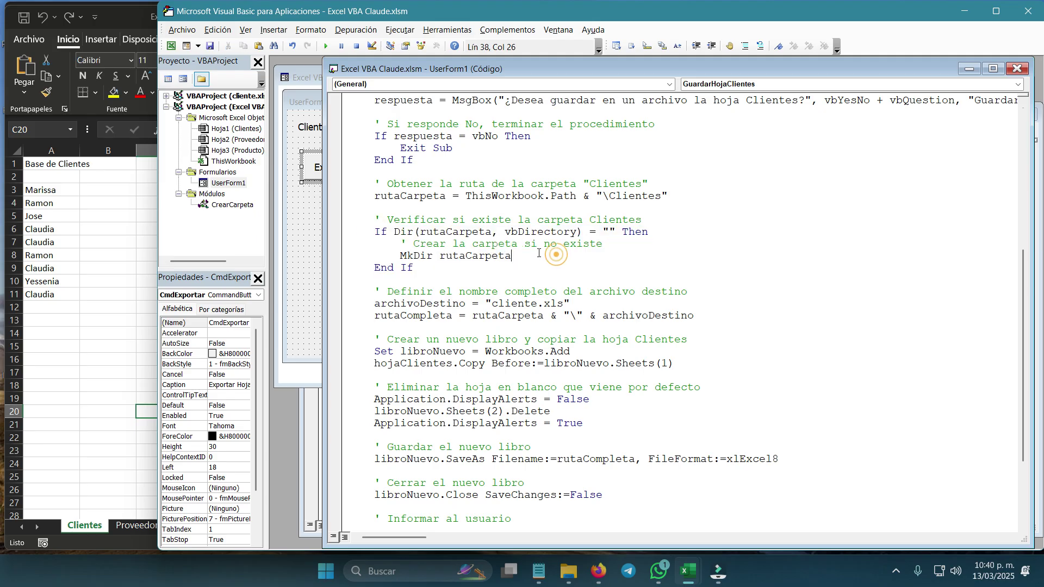
drag(430, 268, 328, 233)
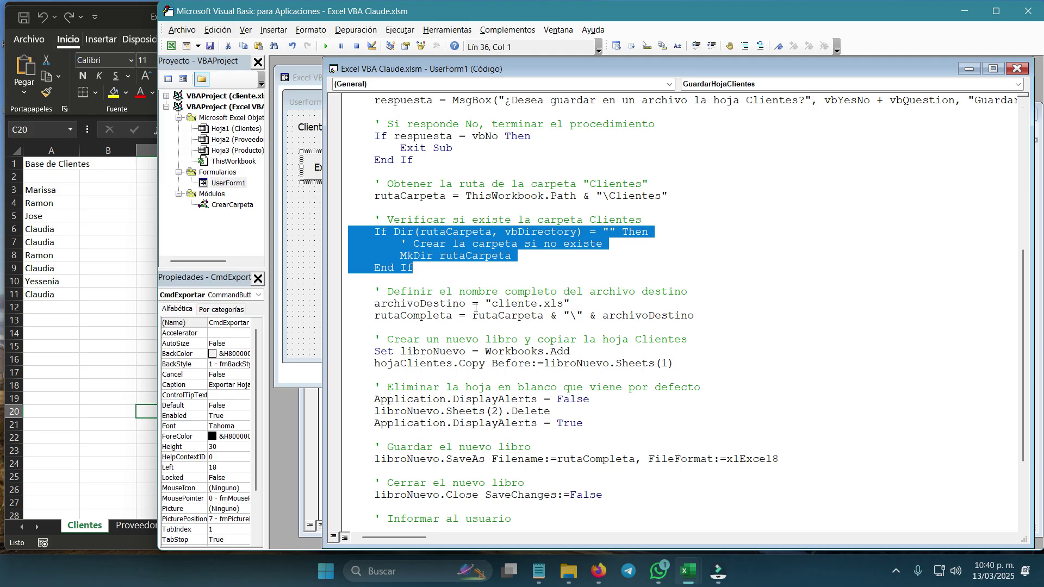
click(525, 316)
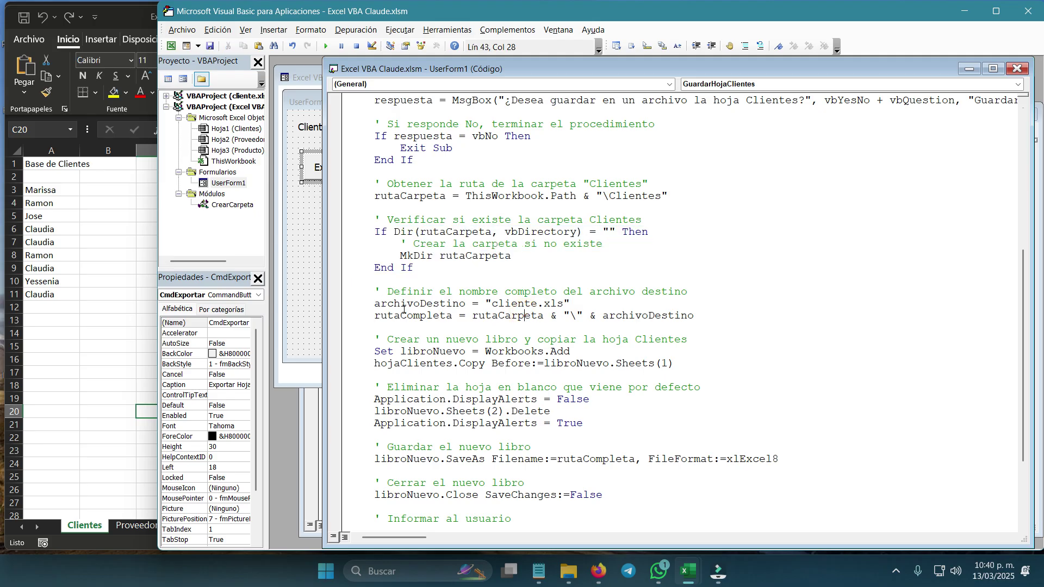
drag(411, 295, 669, 293)
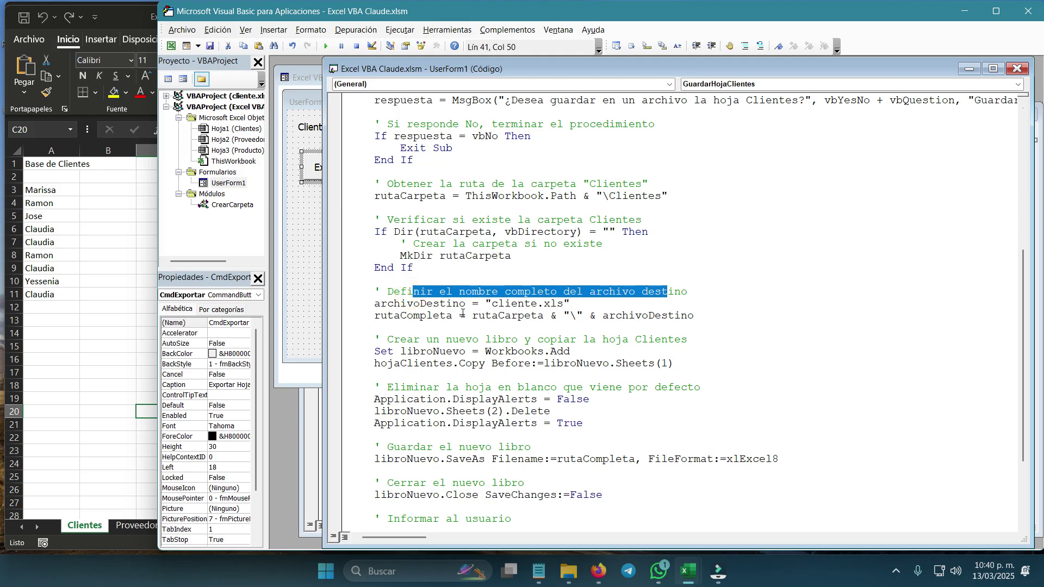
double_click(421, 305)
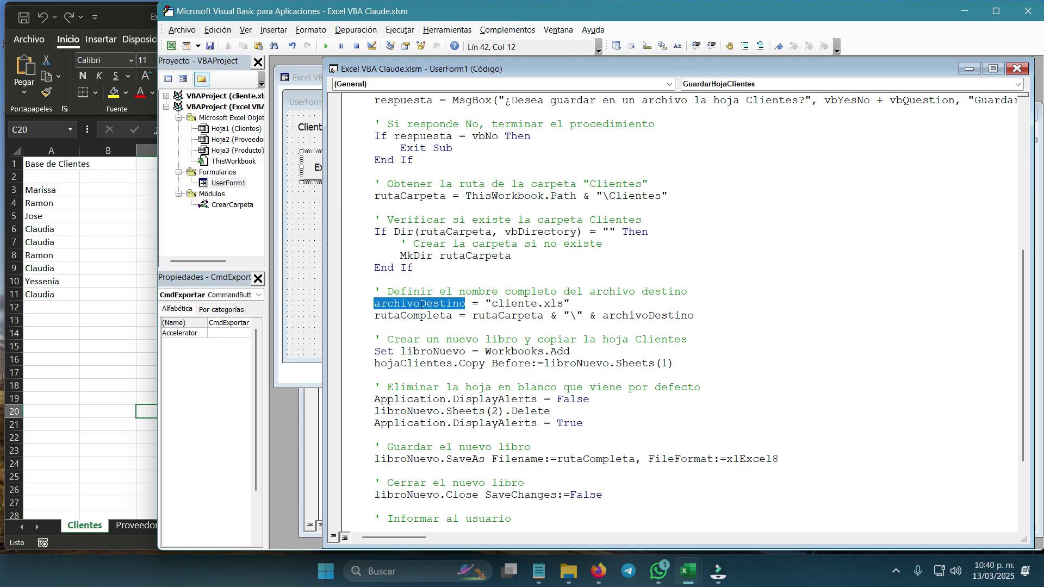
click(491, 303)
drag(491, 303, 563, 306)
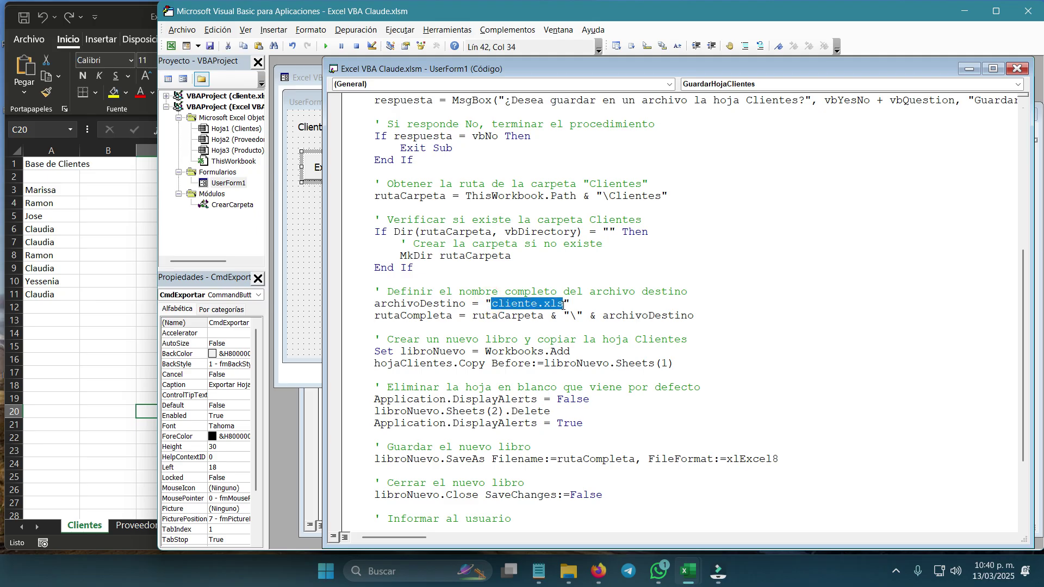
double_click(418, 315)
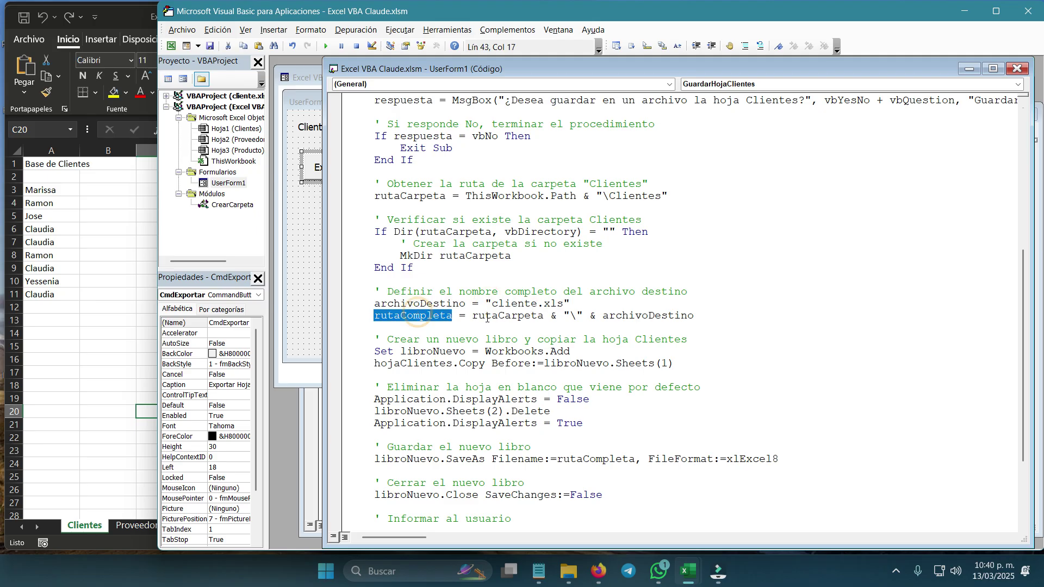
drag(472, 316, 699, 318)
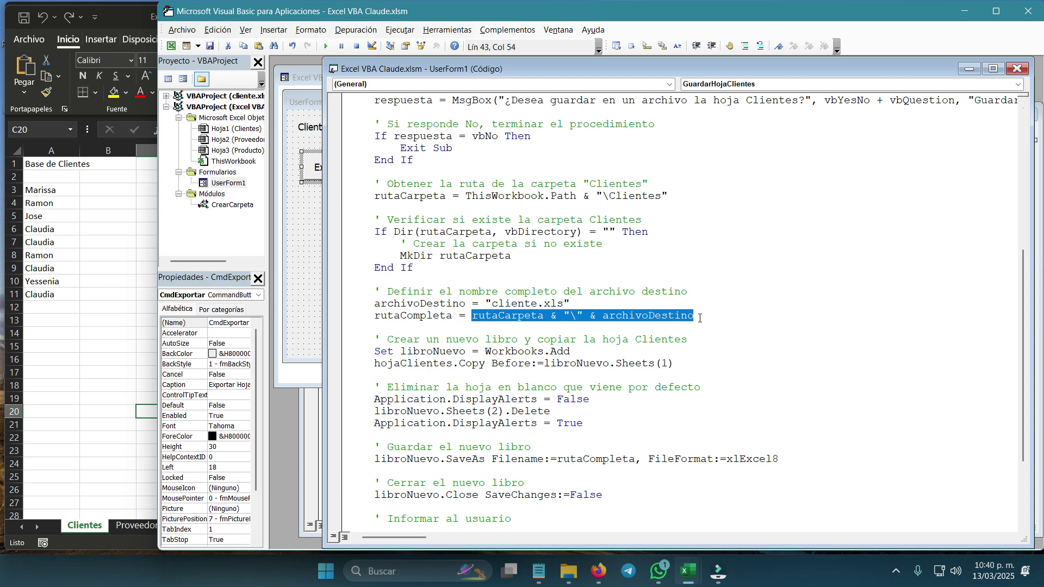
scroll(599, 341, down, 2)
click(414, 270)
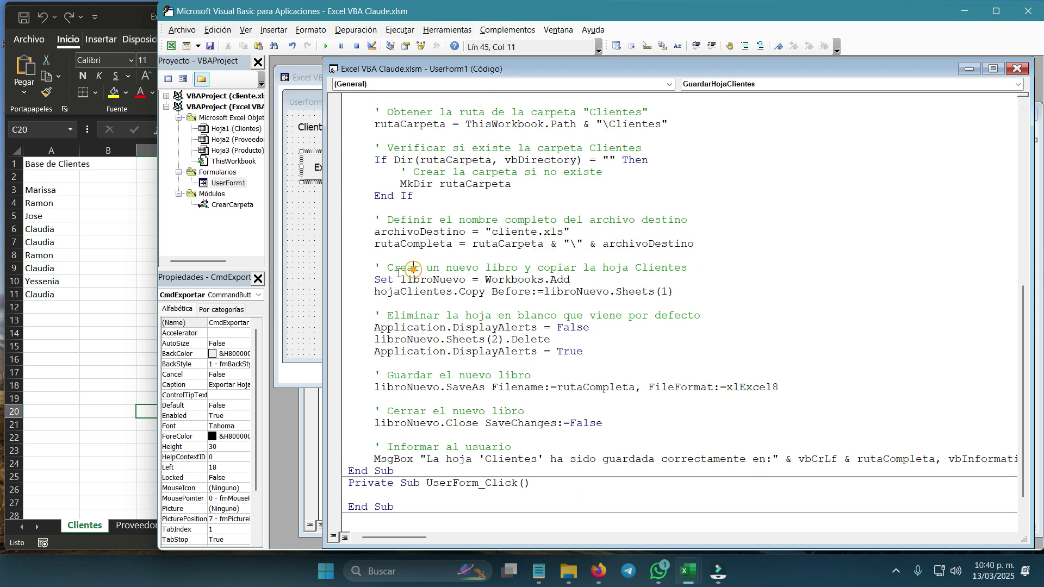
Walk through the GuardarHojaClientes lines that create the workbook, copy Clientes and delete the blank sheet.
drag(387, 267, 613, 269)
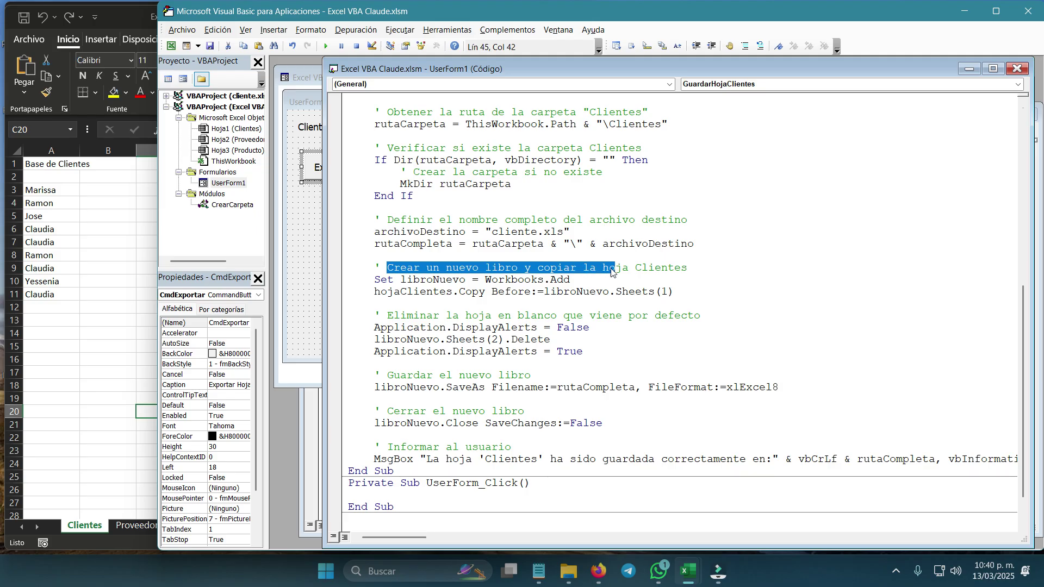
click(433, 280)
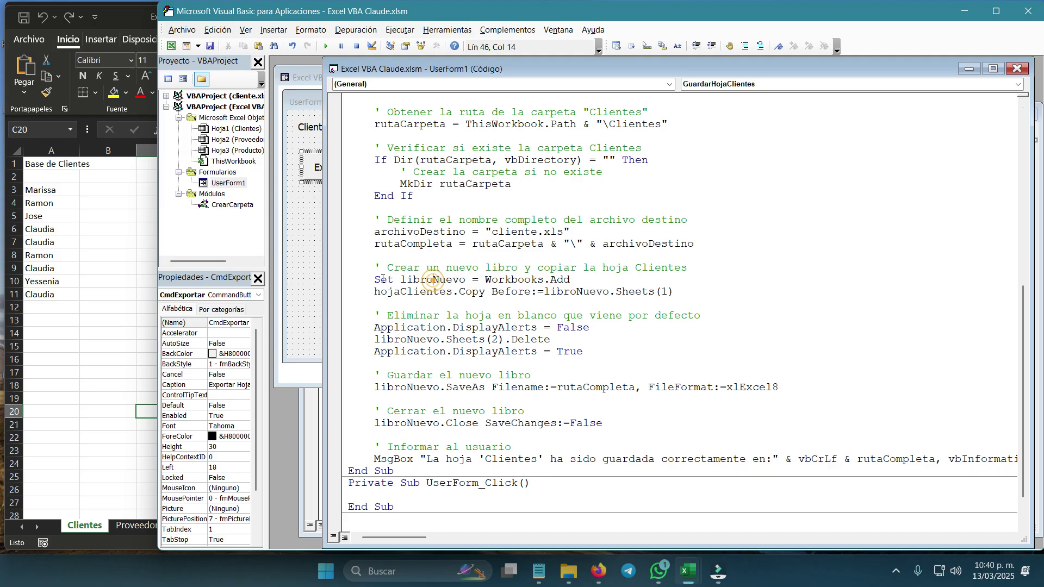
drag(380, 279, 679, 295)
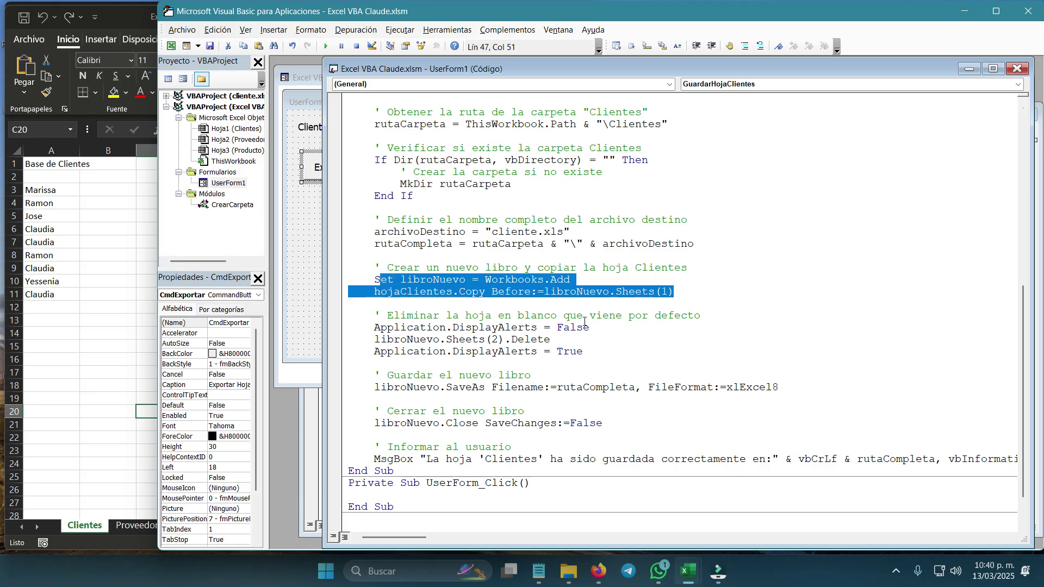
click(499, 327)
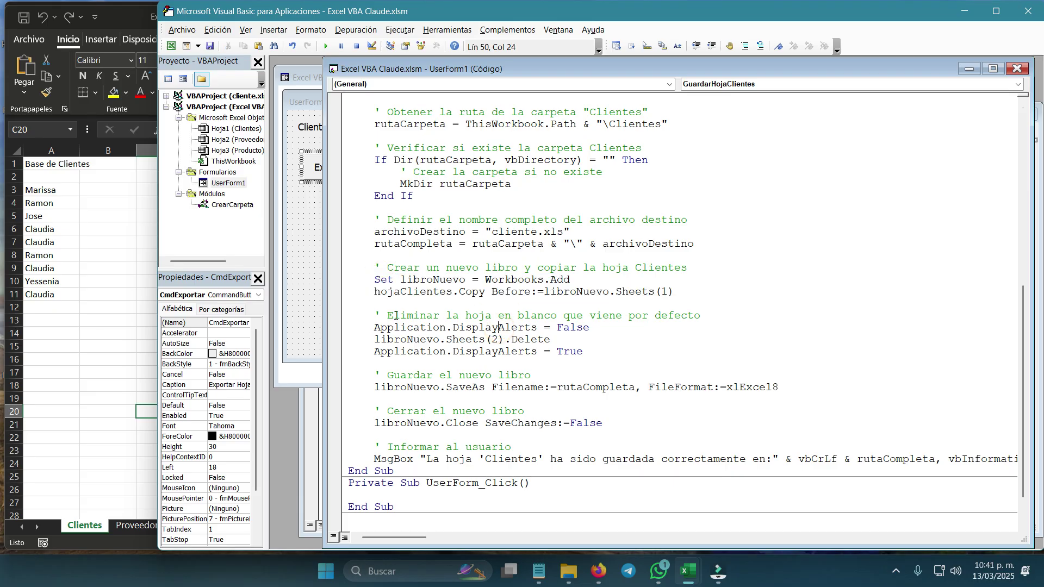
drag(387, 315, 701, 316)
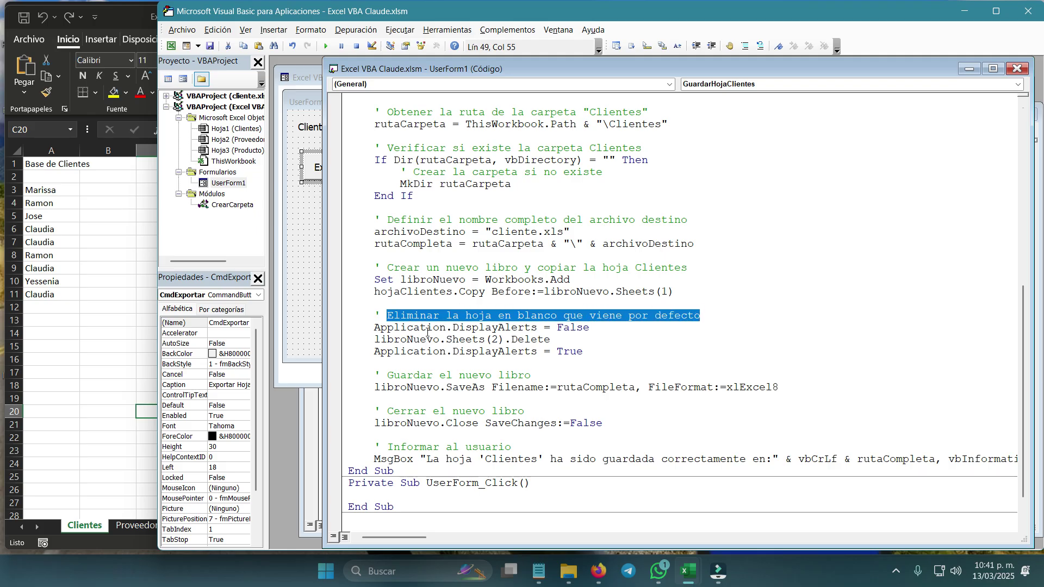
click(500, 340)
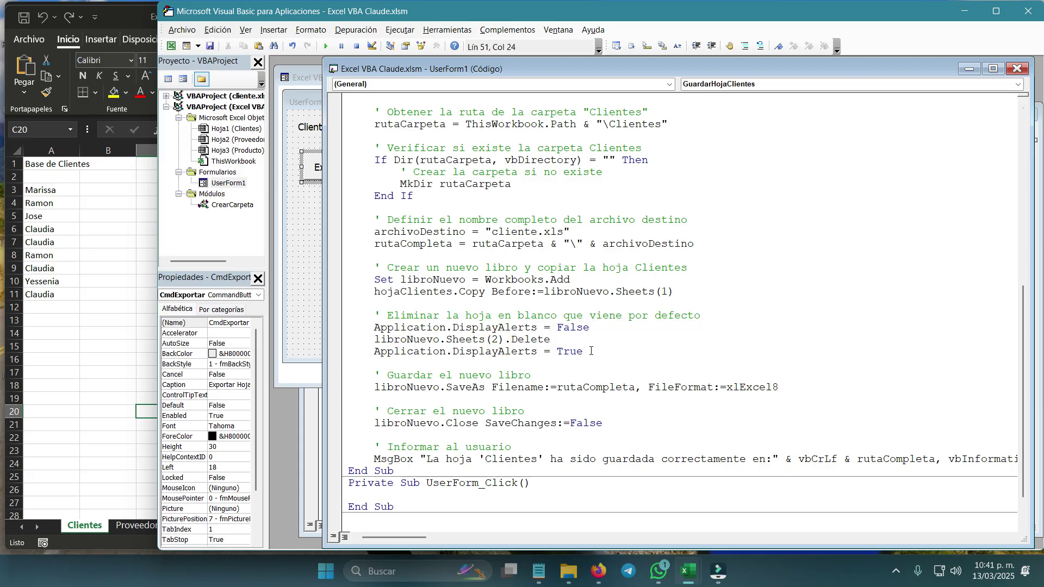
drag(590, 351, 315, 330)
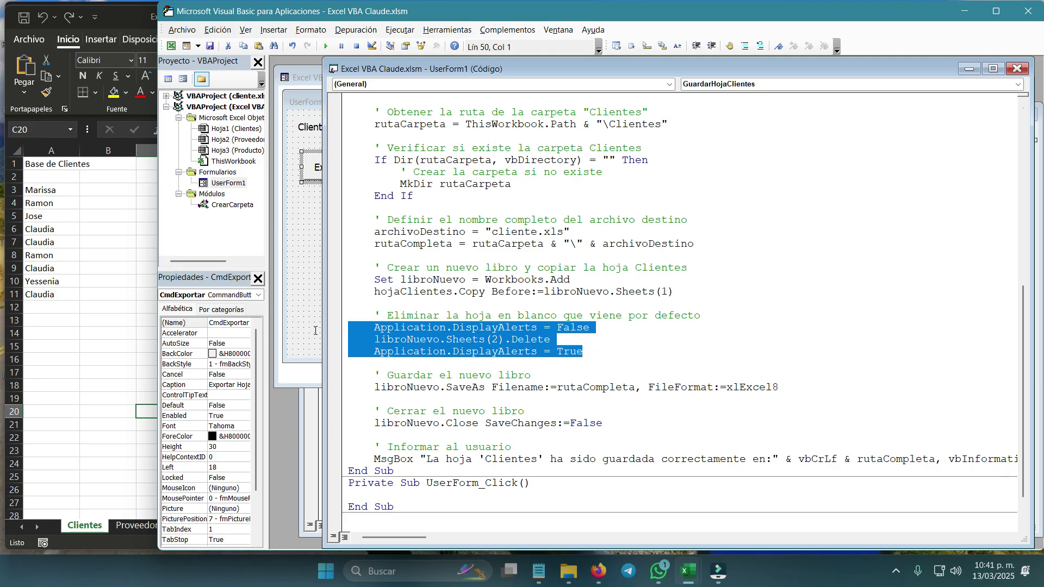
scroll(510, 353, down, 1)
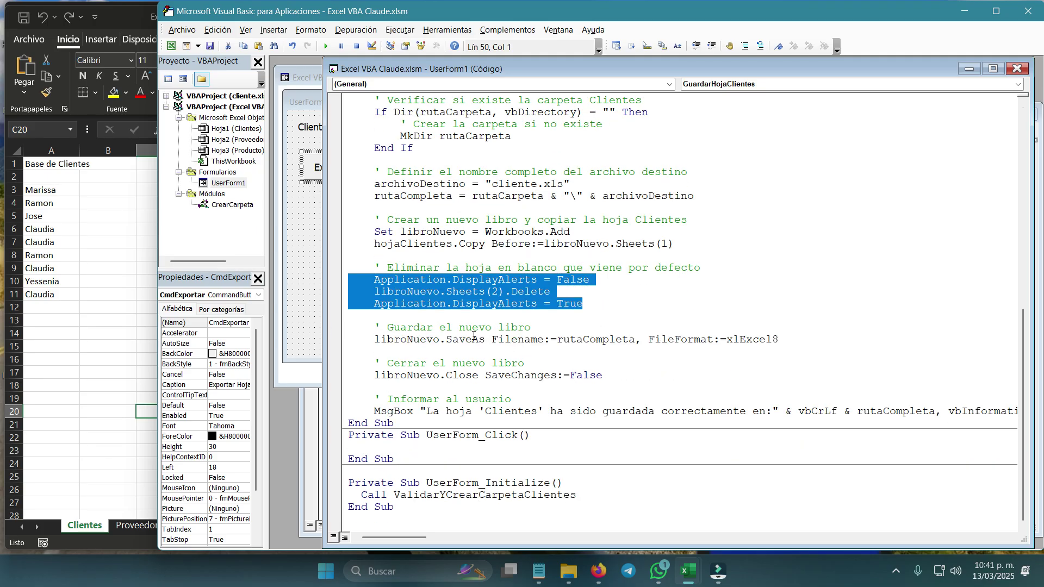
click(527, 347)
Explain the SaveAs call with its file format, and the close-workbook line with SaveChanges.
drag(375, 339, 590, 339)
drag(682, 337, 788, 341)
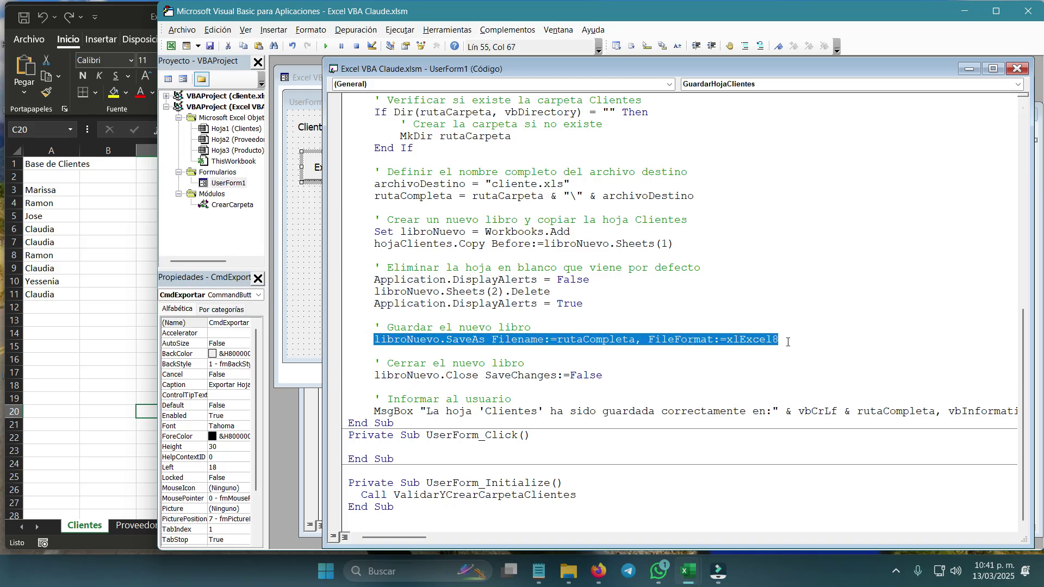
click(451, 376)
drag(392, 364, 541, 365)
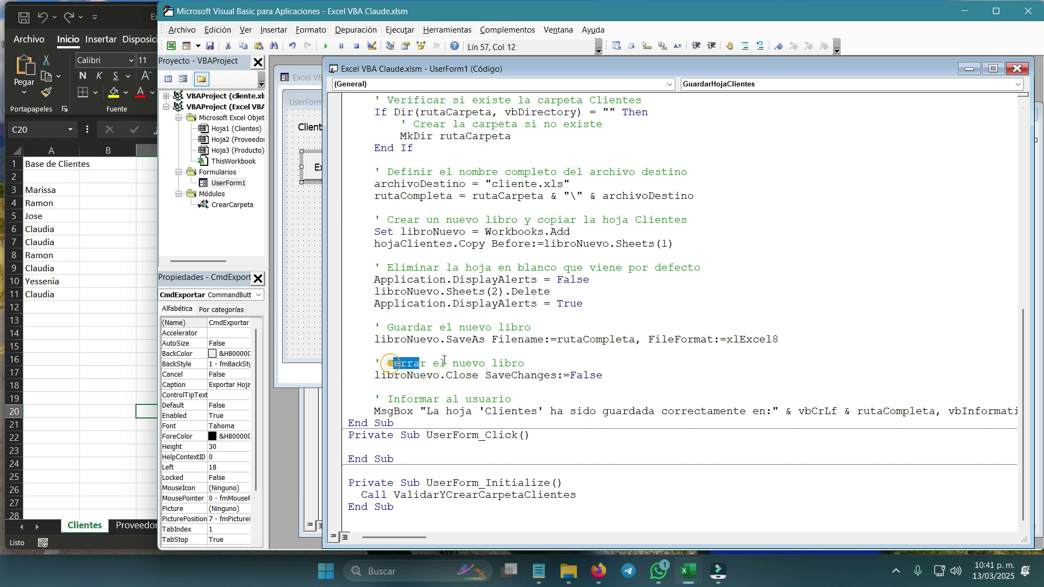
click(404, 380)
click(562, 376)
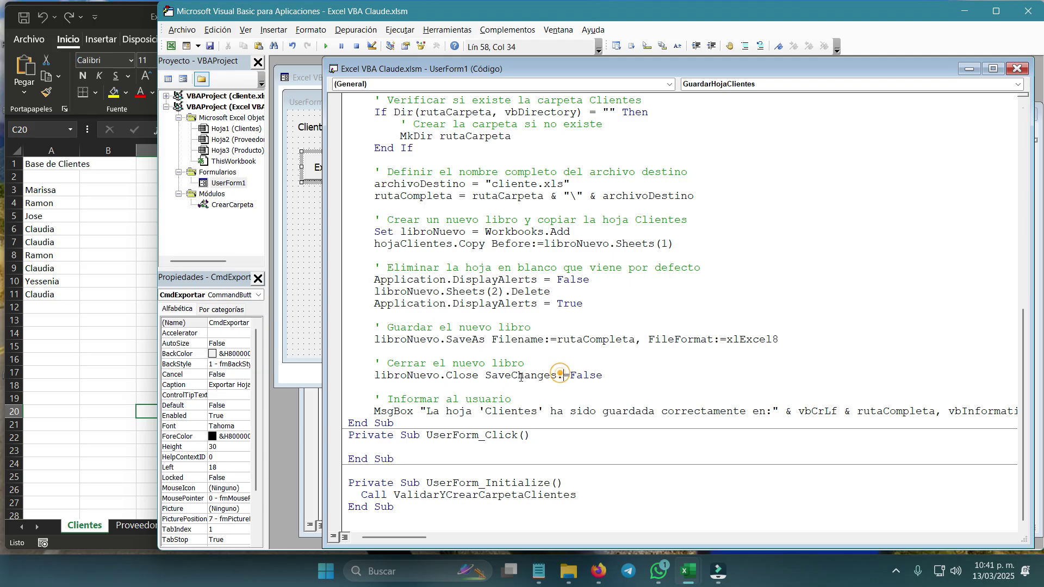
double_click(522, 376)
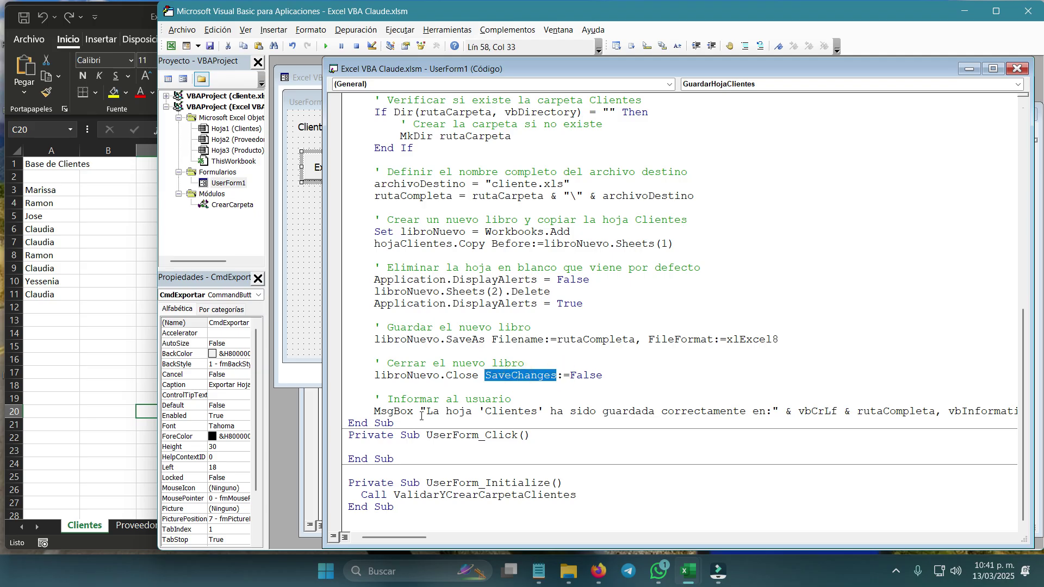
Explain the confirmation message text, including the word Clientes and the save path.
drag(427, 412, 747, 411)
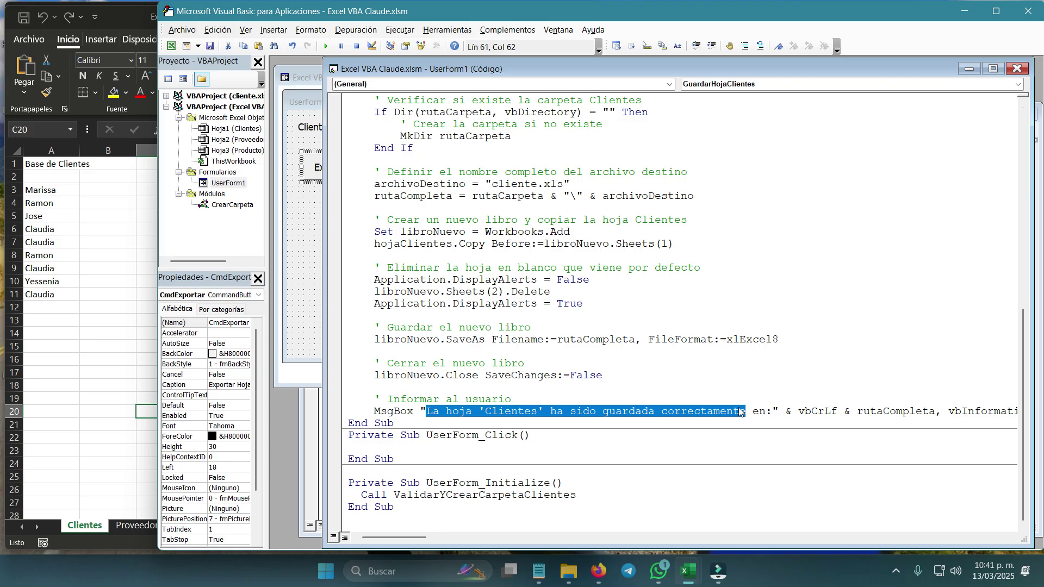
click(477, 413)
double_click(500, 412)
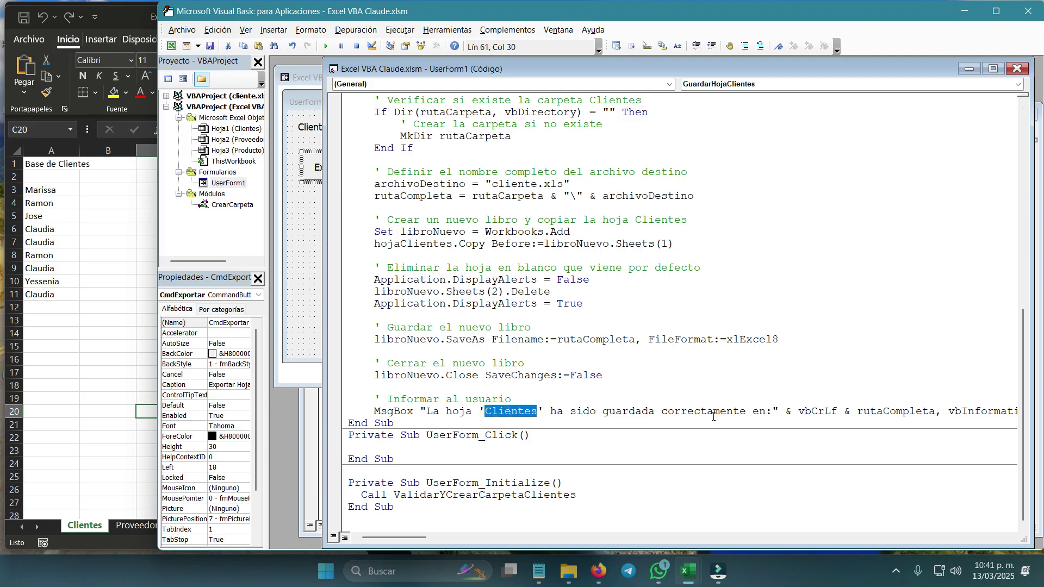
drag(802, 413, 969, 413)
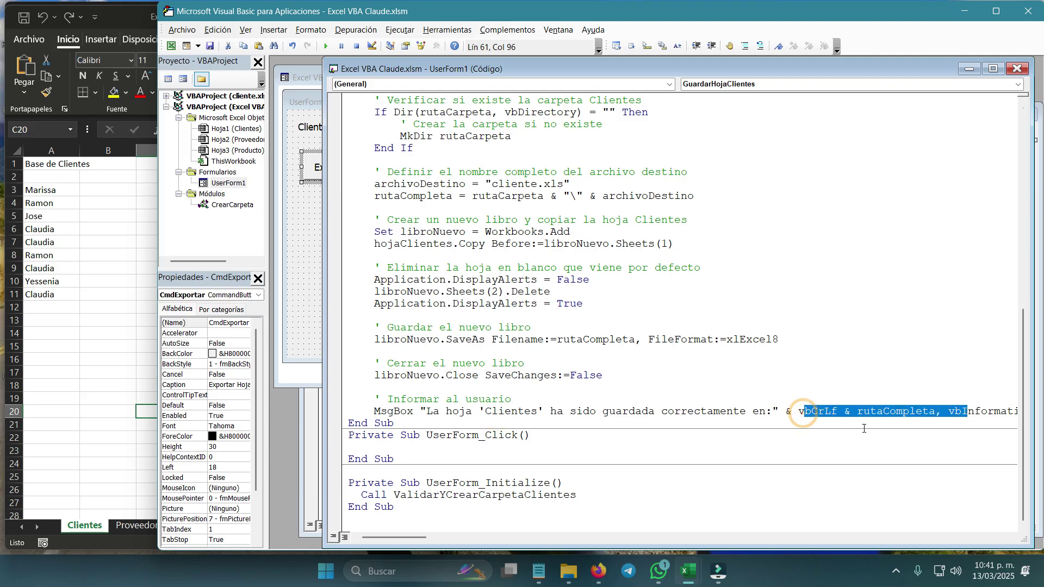
click(510, 339)
Bring the UserForm1 designer forward after briefly viewing its initialize code.
click(303, 292)
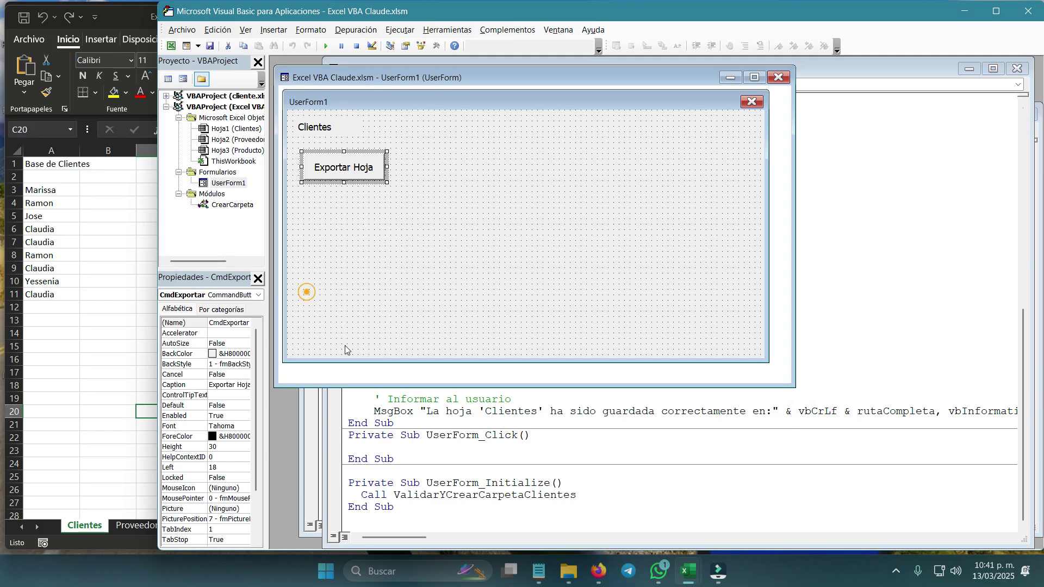
double_click(369, 262)
scroll(384, 307, up, 1)
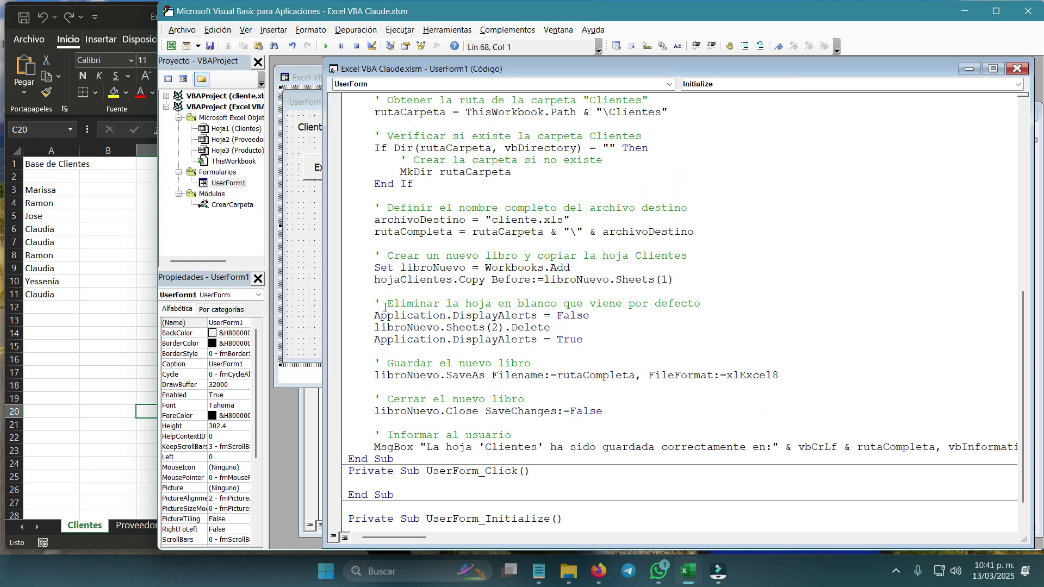
click(314, 269)
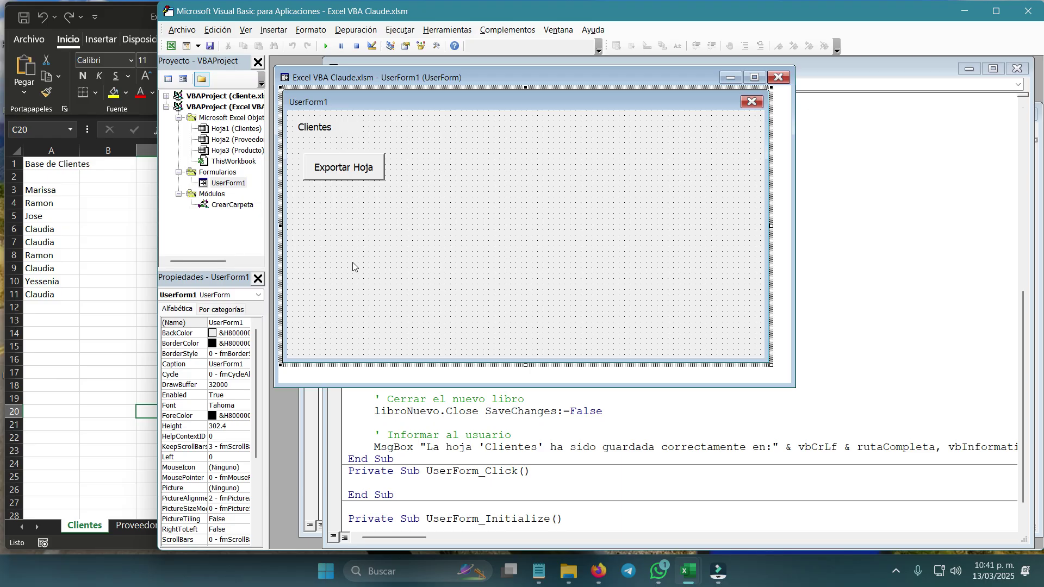
Check the client names in A1:A11 of the Excel workbook.
click(96, 362)
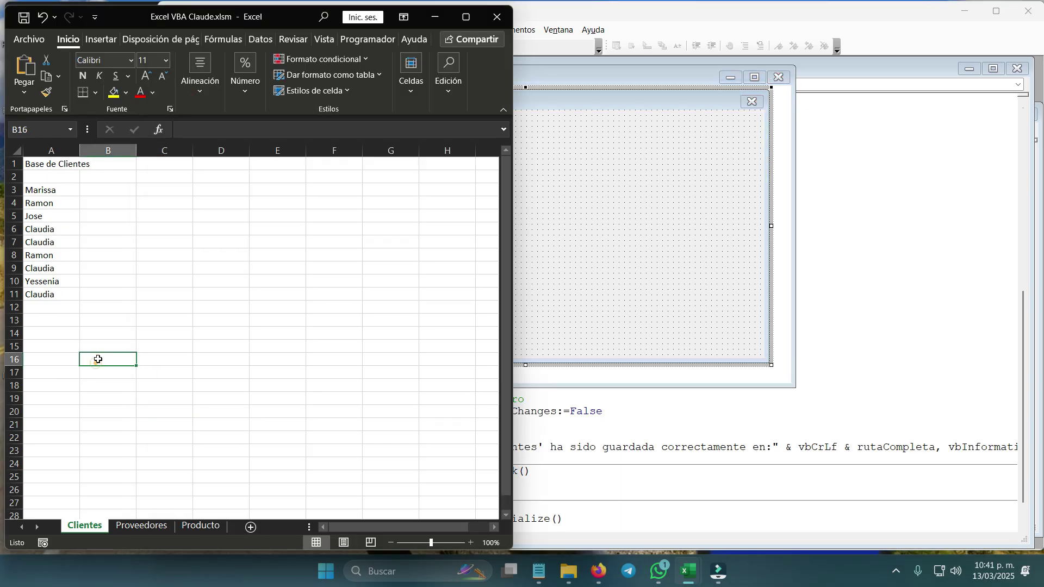
click(103, 456)
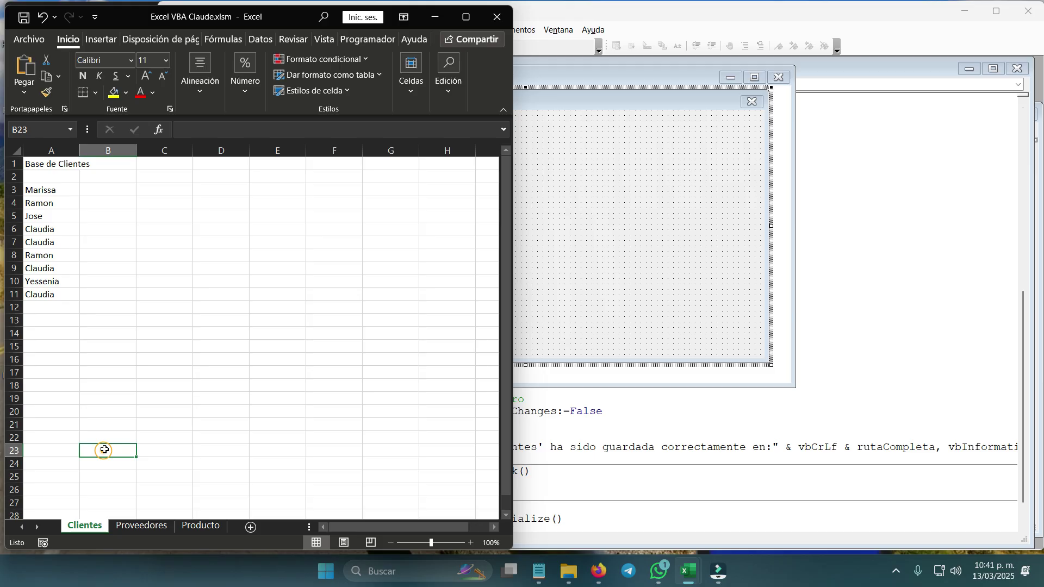
drag(64, 168, 66, 296)
click(138, 283)
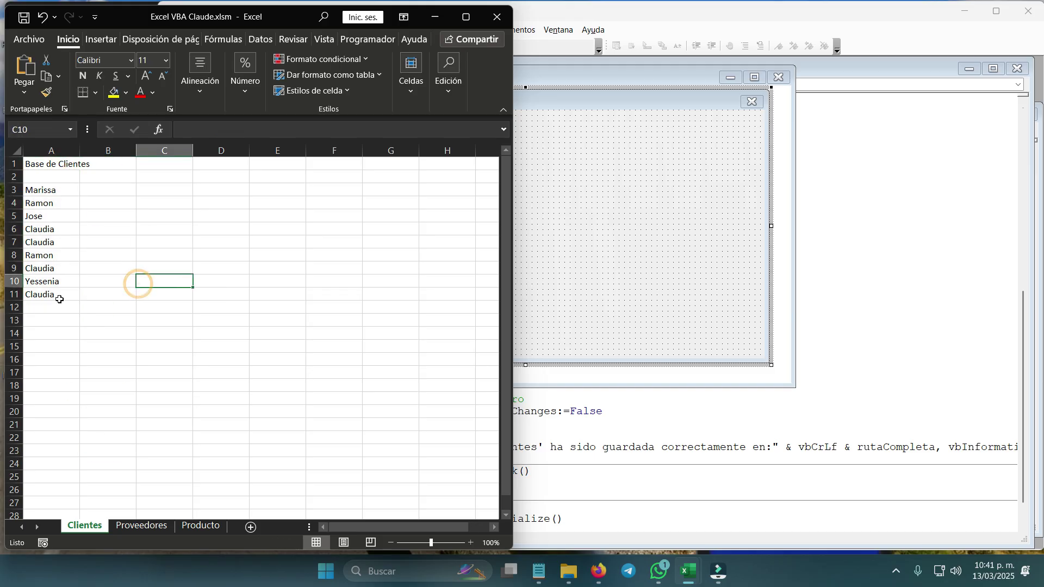
click(599, 303)
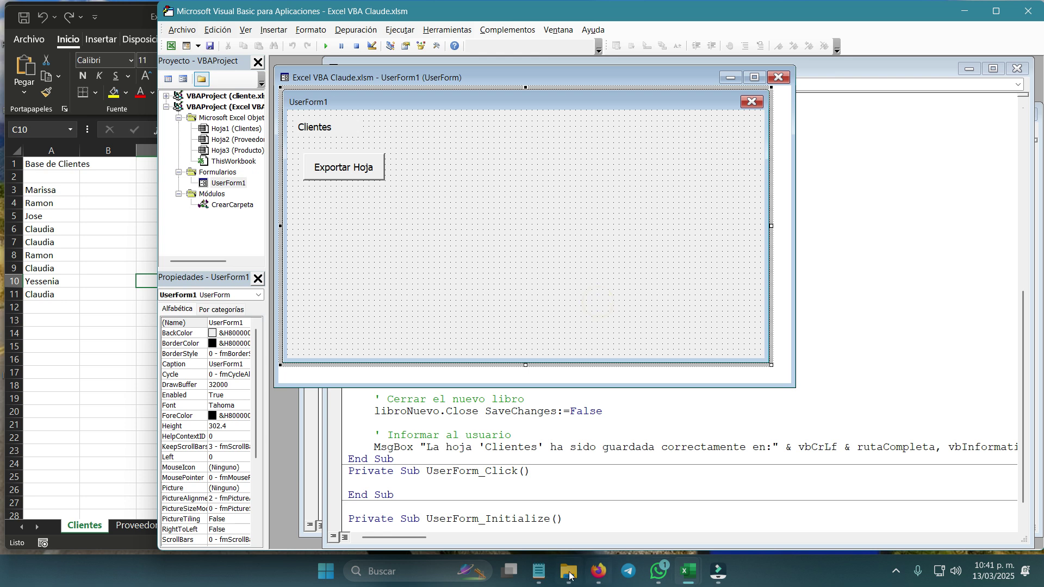
Check the Documents folder contents before running the form.
click(568, 571)
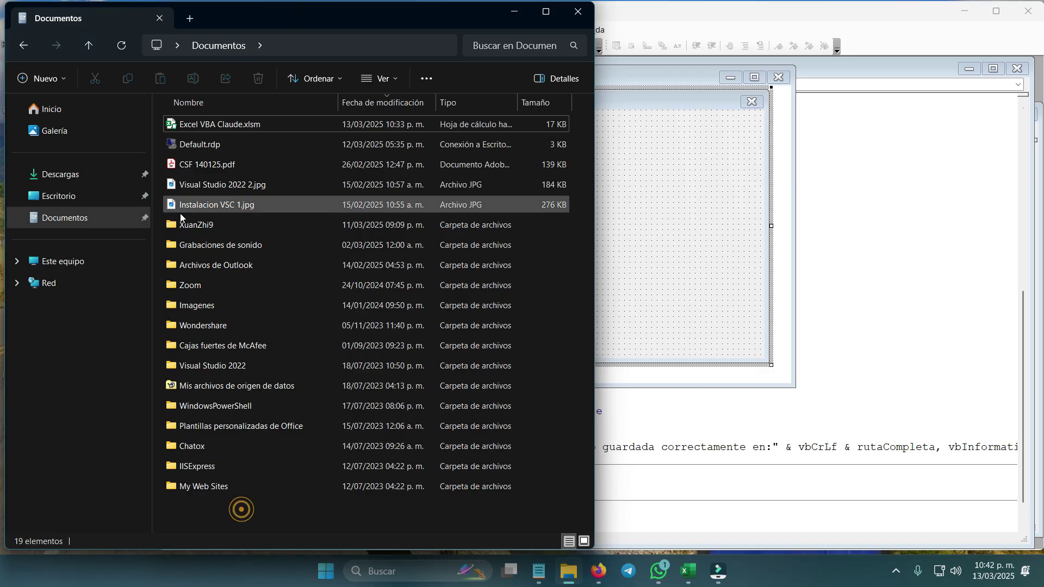
click(236, 516)
click(696, 244)
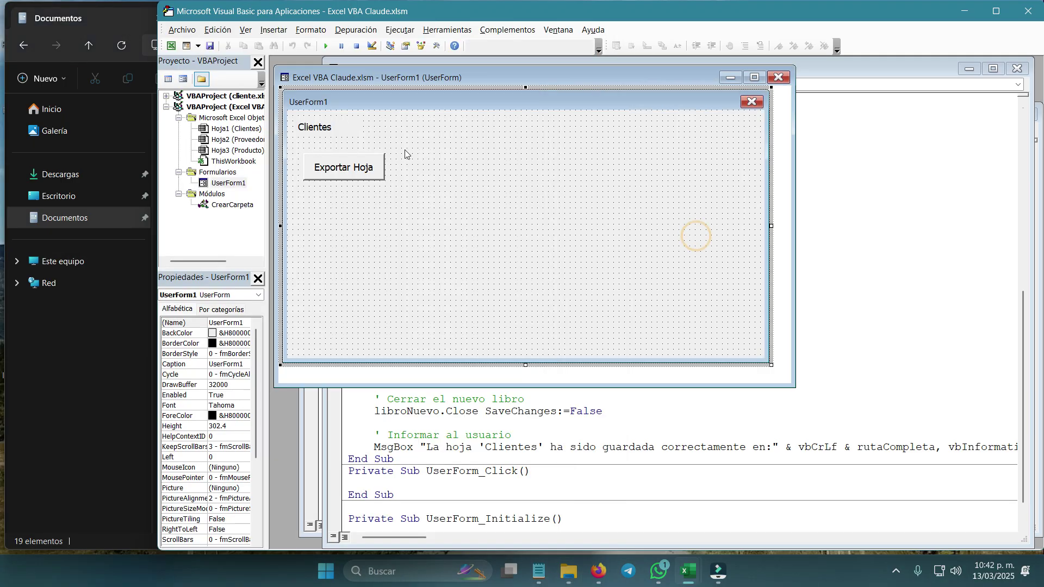
click(423, 93)
Run UserForm1, accept Carpeta Creada, move the form aside, and view the new Clientes folder.
click(326, 46)
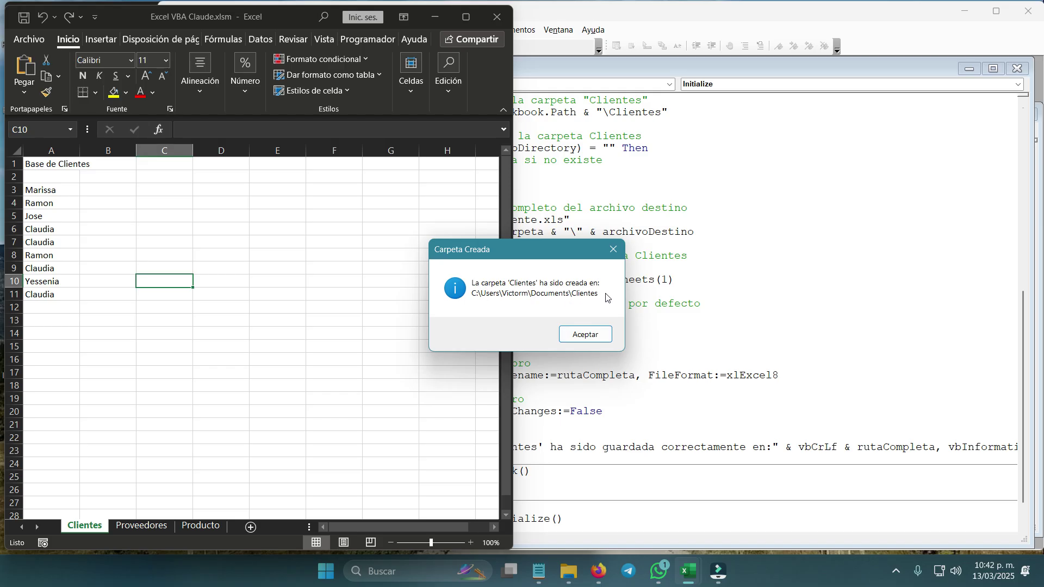
click(585, 333)
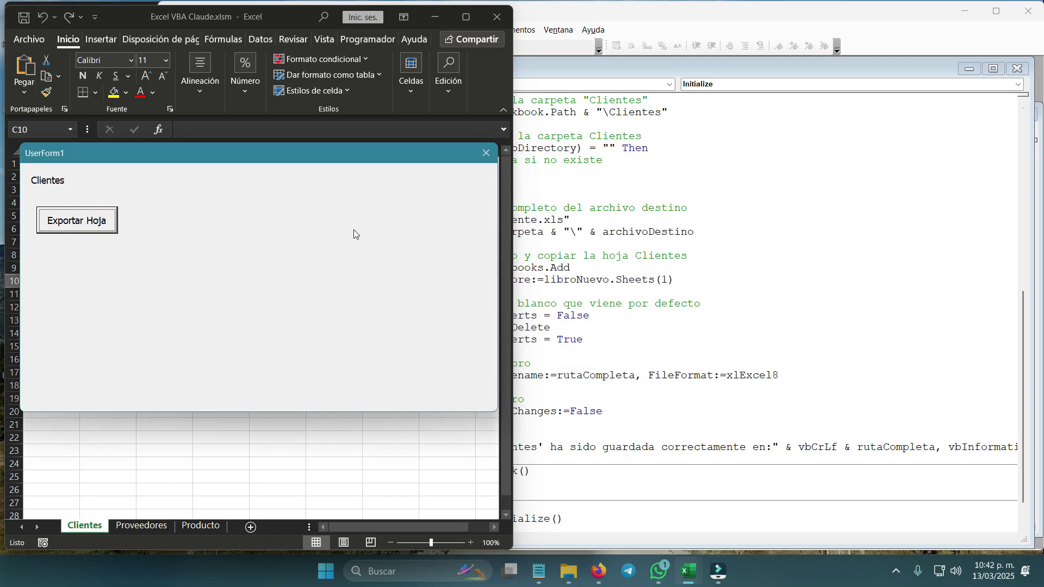
mouse_move(283, 163)
mouse_down()
mouse_move(401, 180)
mouse_move(342, 156)
mouse_up()
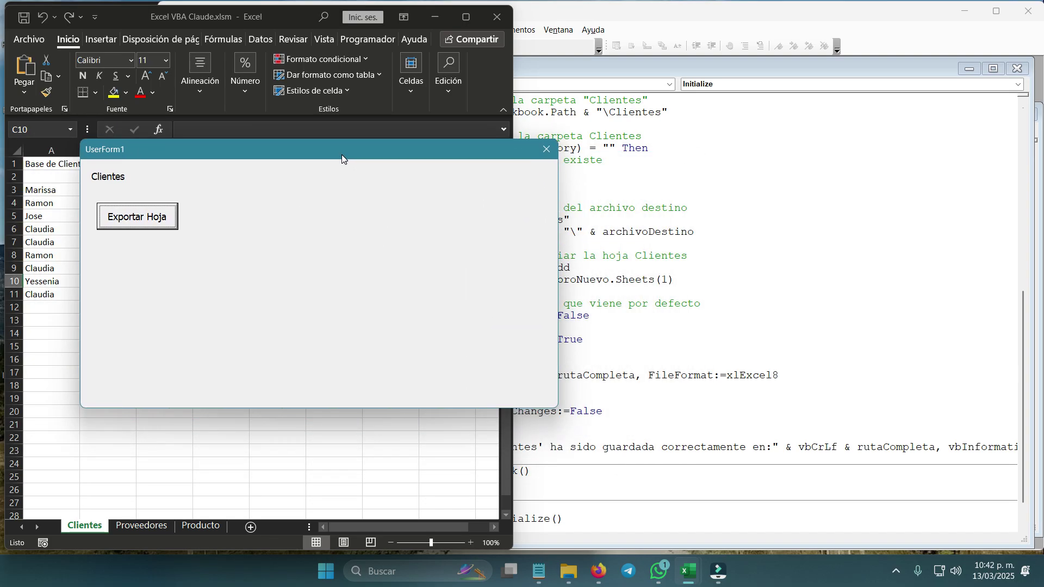
click(569, 572)
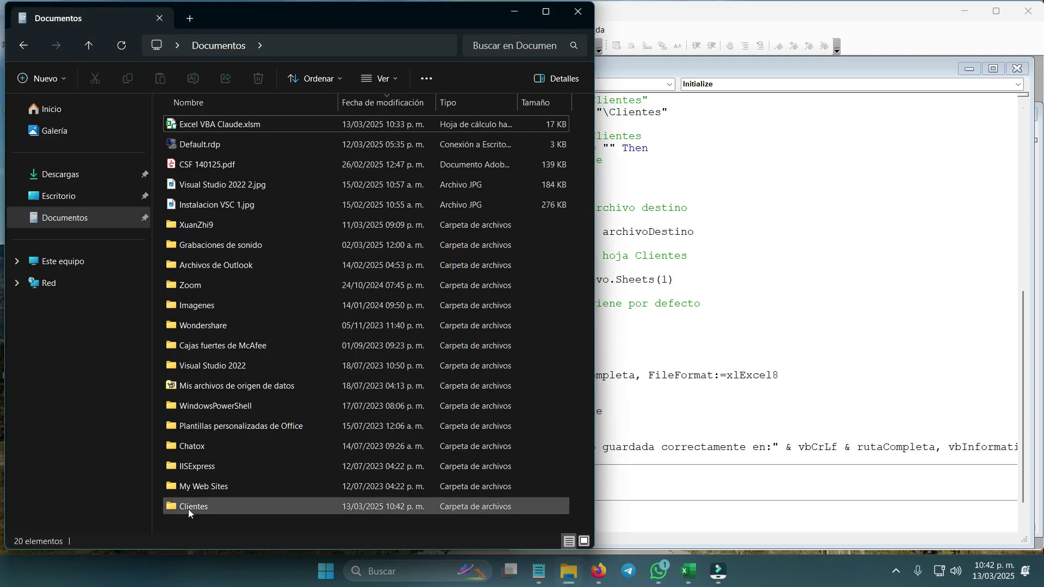
click(217, 507)
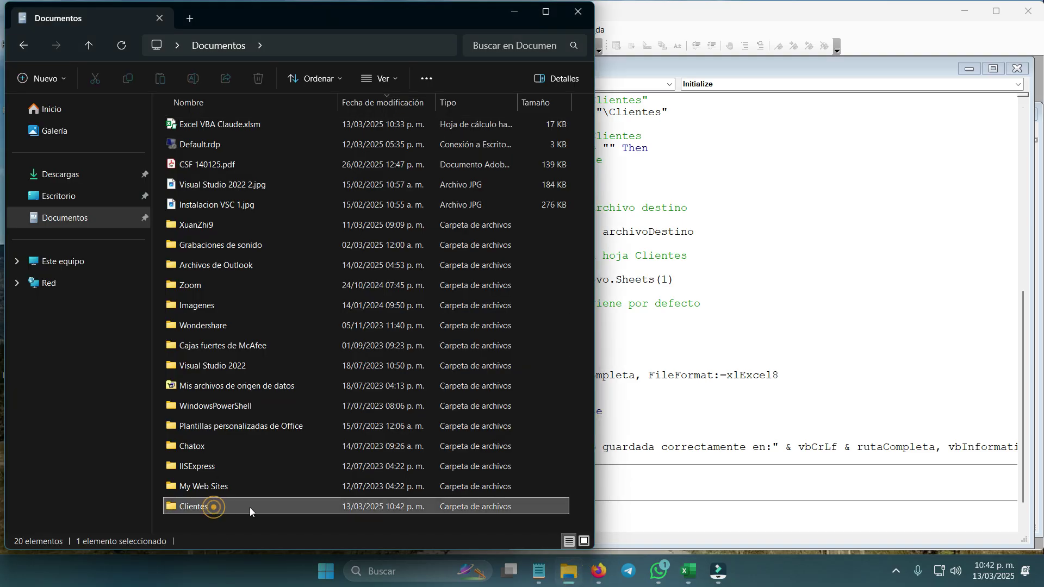
double_click(278, 503)
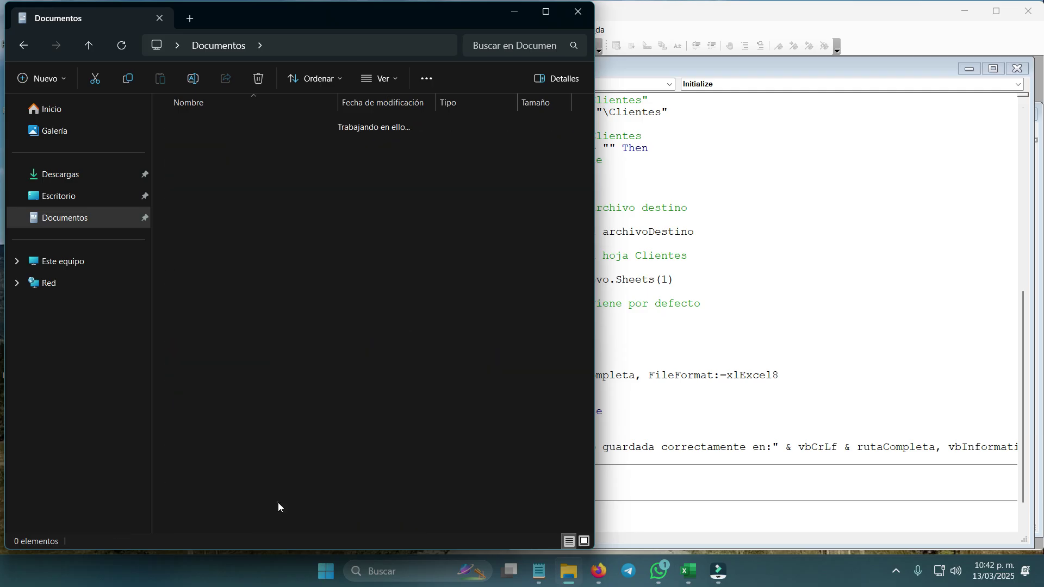
click(92, 51)
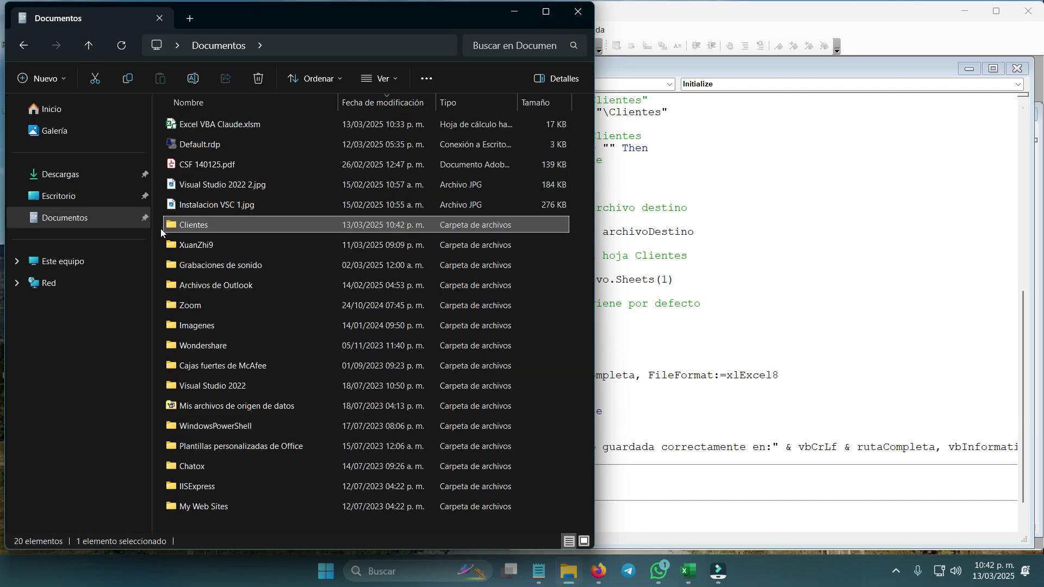
click(571, 580)
click(254, 269)
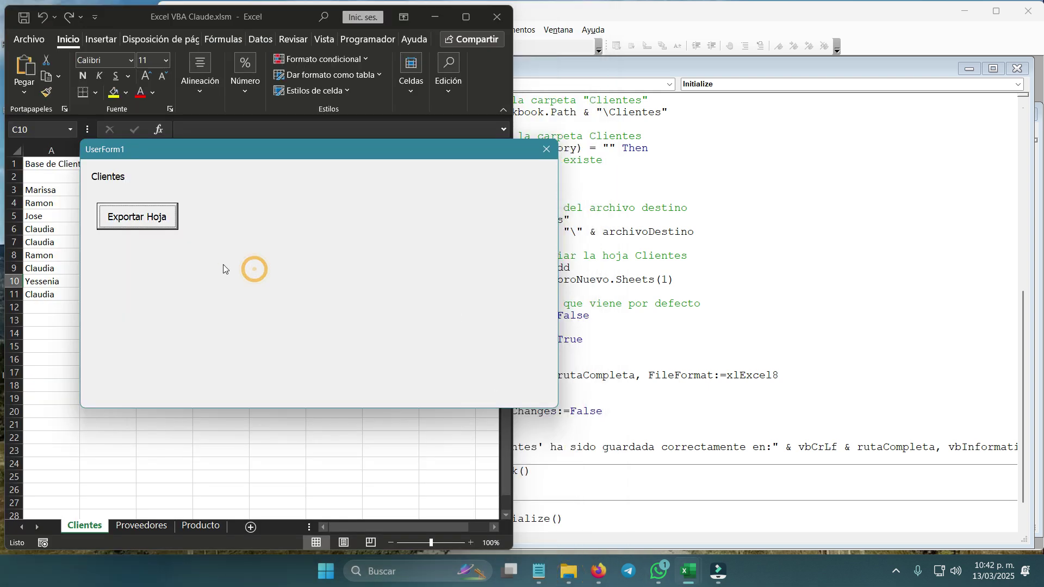
Run Exportar Hoja, decline once, then choose Sí to save cliente.xls and close UserForm1.
click(150, 223)
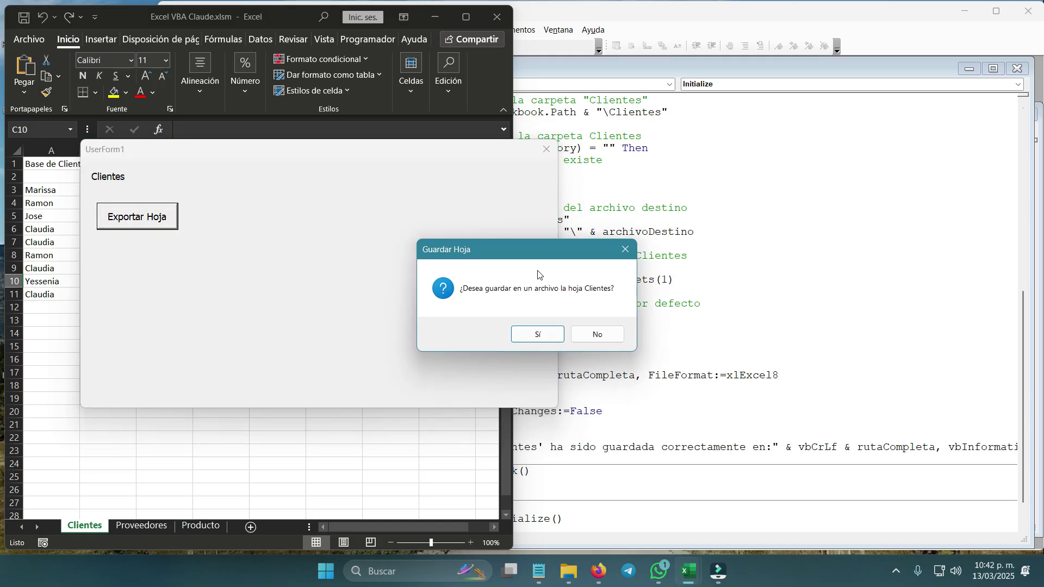
click(597, 336)
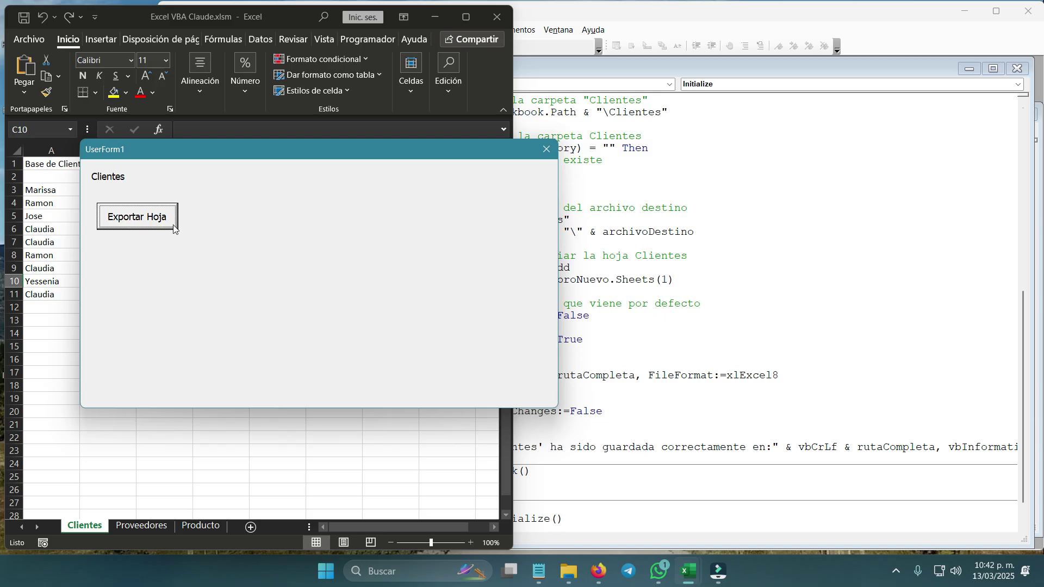
click(155, 220)
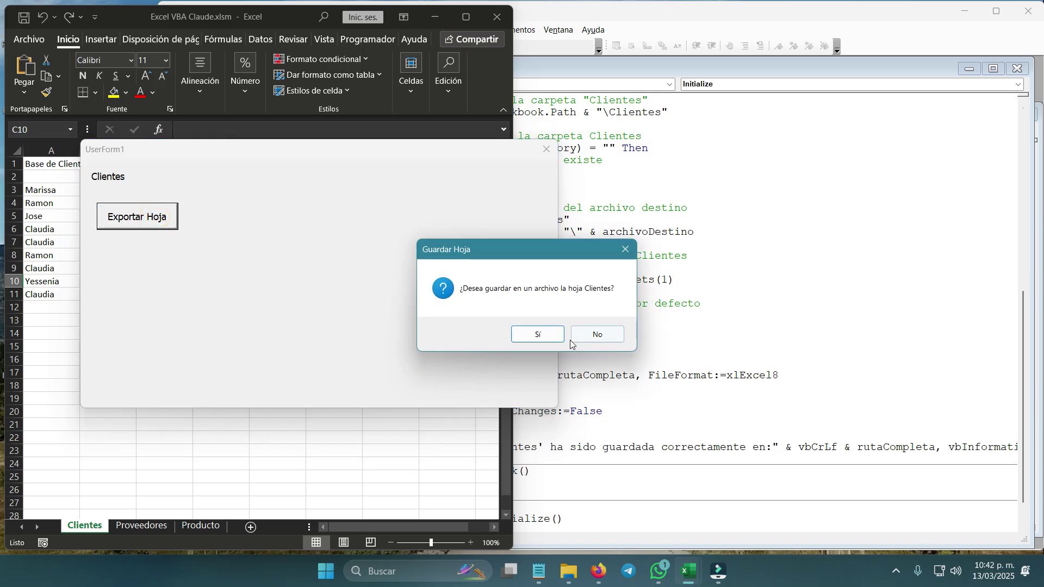
click(537, 335)
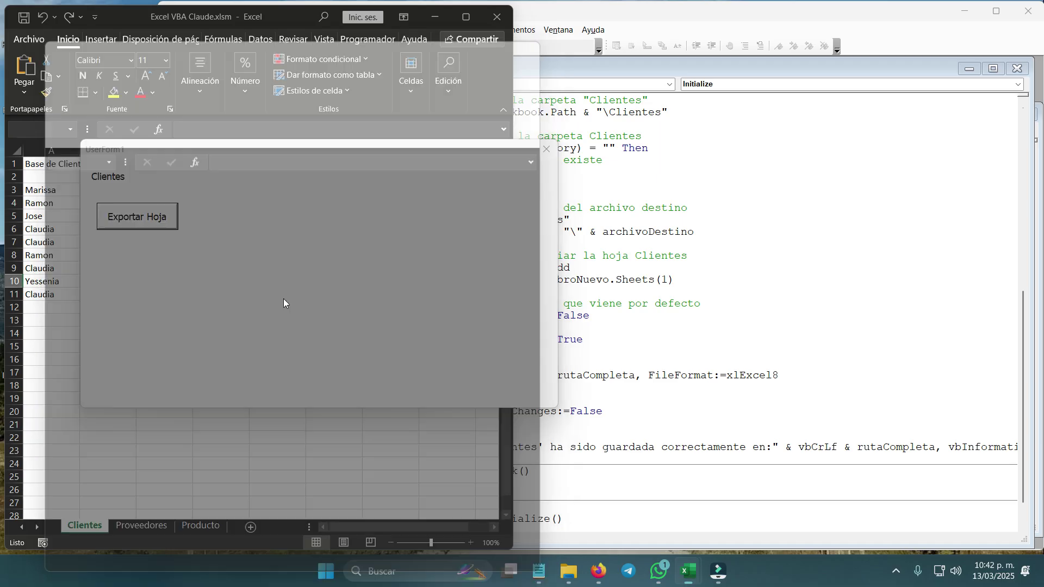
drag(507, 259, 442, 273)
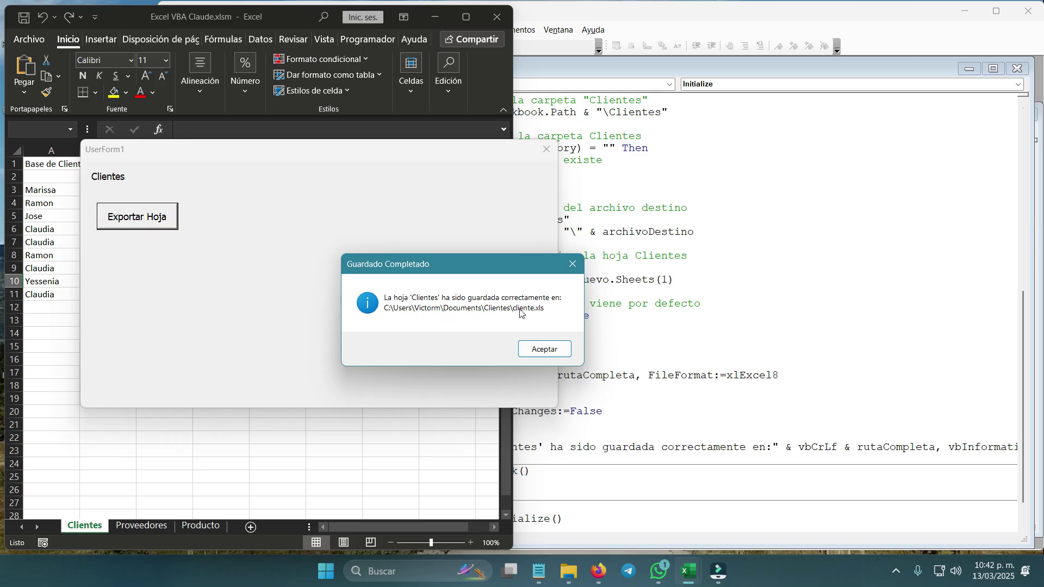
click(546, 349)
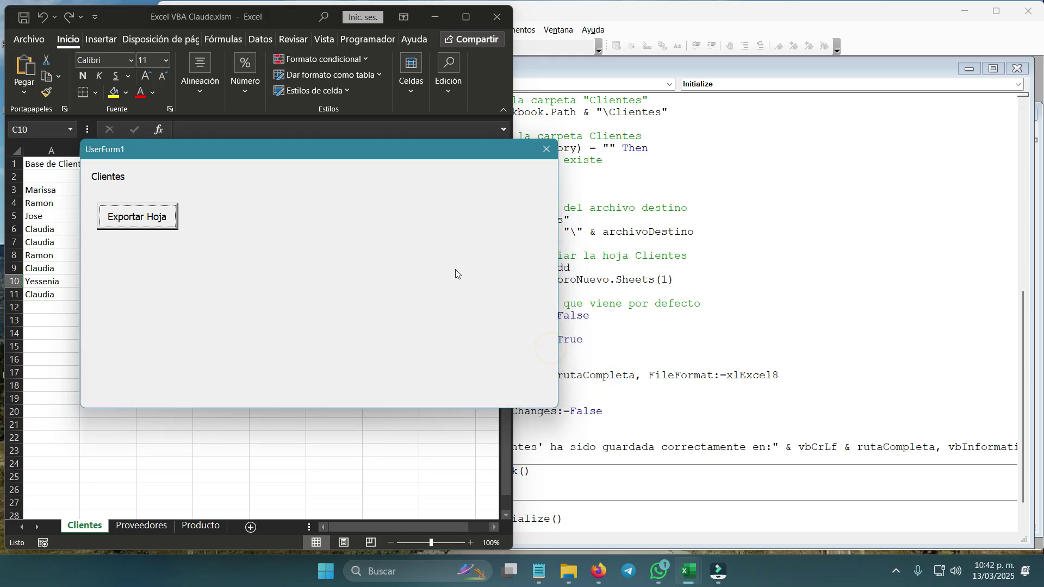
click(545, 150)
mouse_move(568, 571)
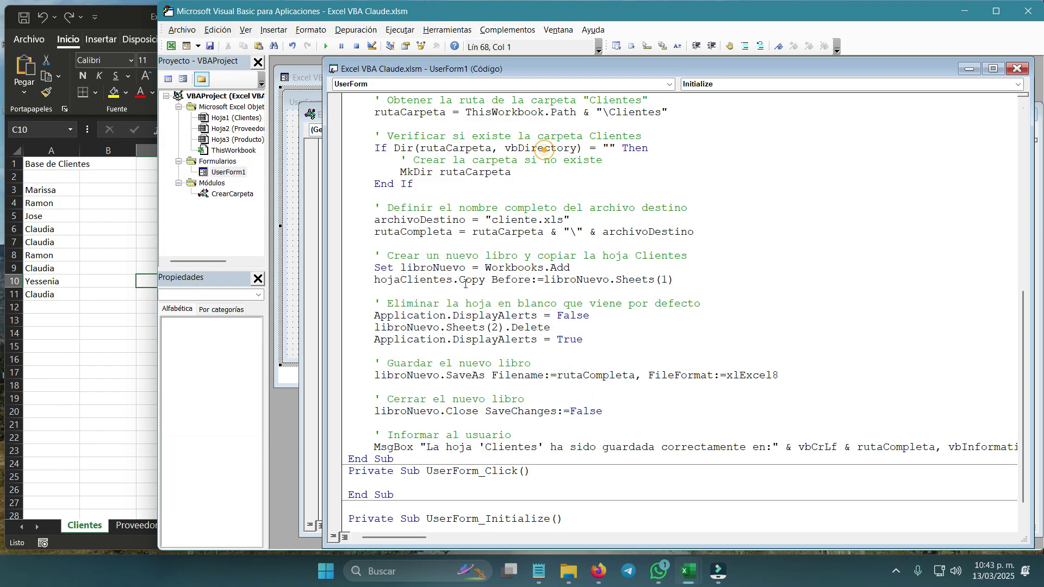
Open Documents\Clientes in File Explorer and select the exported cliente.xls (26 KB).
click(570, 580)
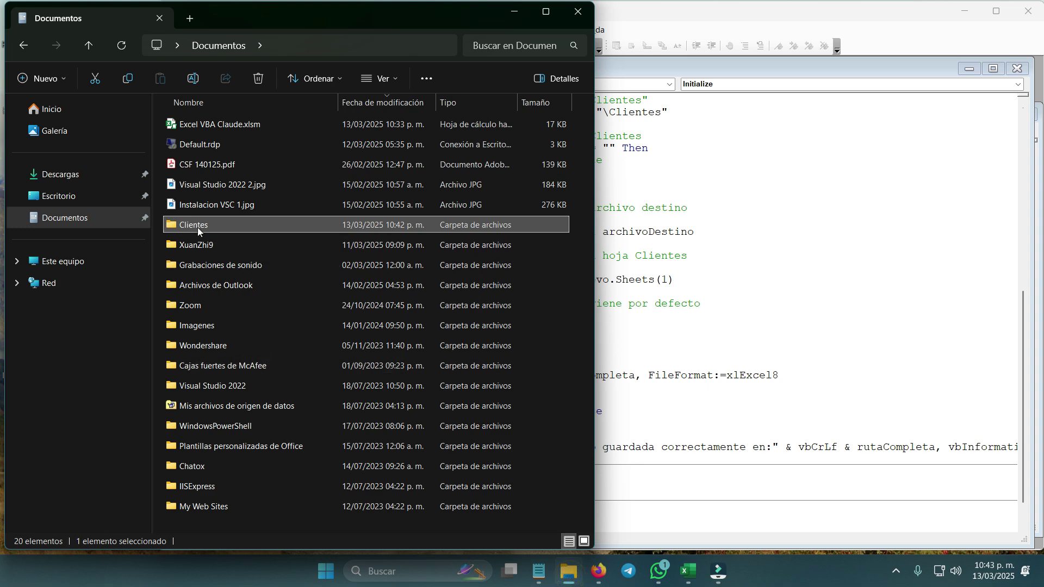
click(211, 124)
click(207, 229)
mouse_move(193, 225)
double_click(256, 225)
click(187, 128)
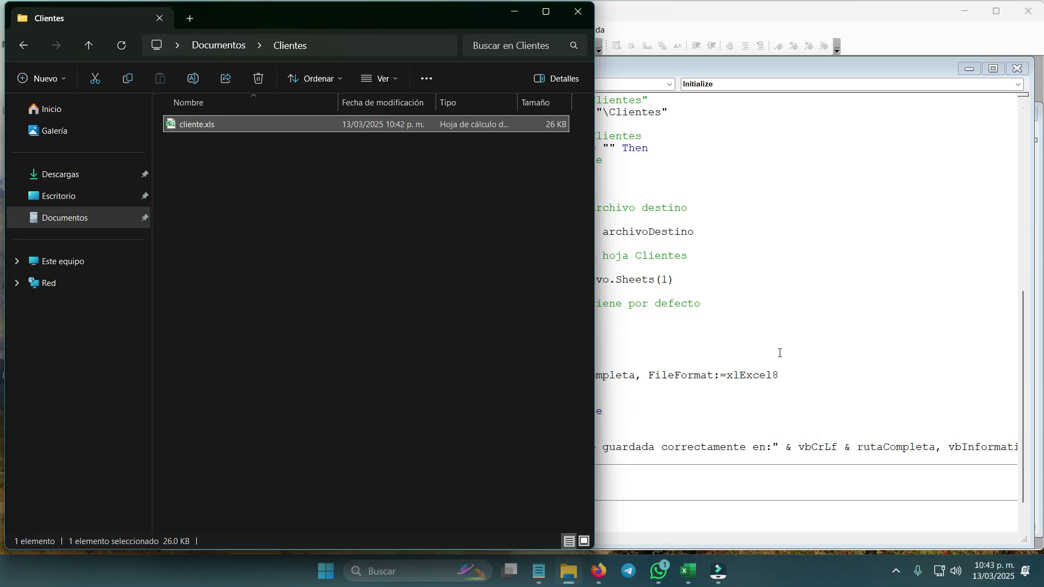
click(731, 342)
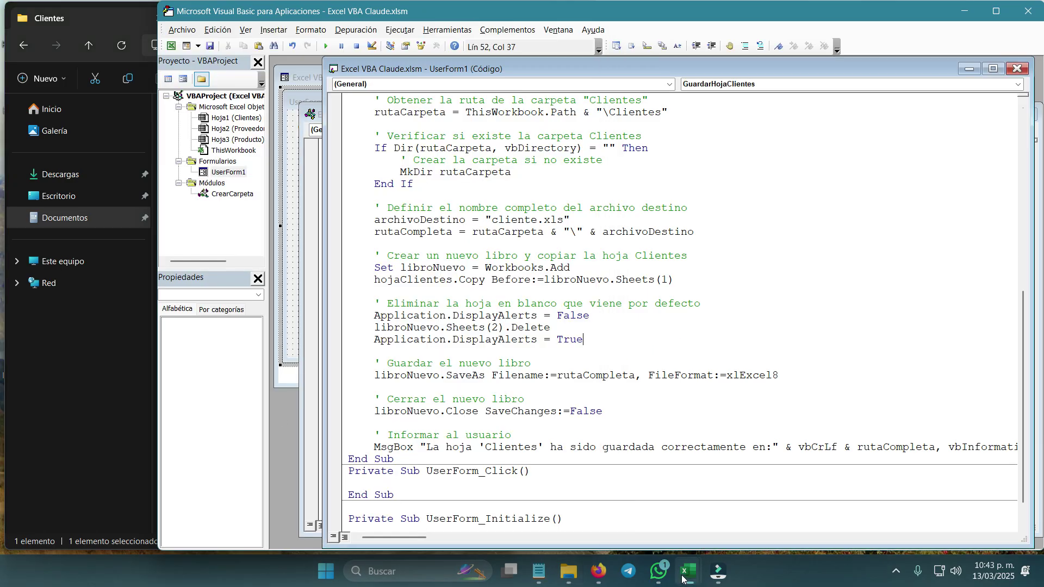
mouse_move(687, 571)
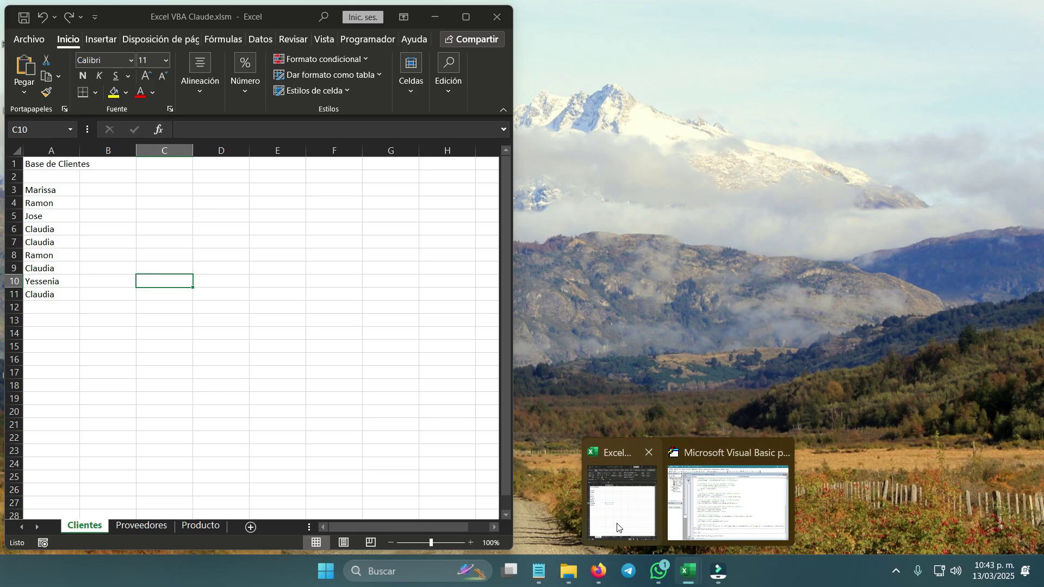
Open cliente.xls and place its window beside the original workbook.
click(617, 528)
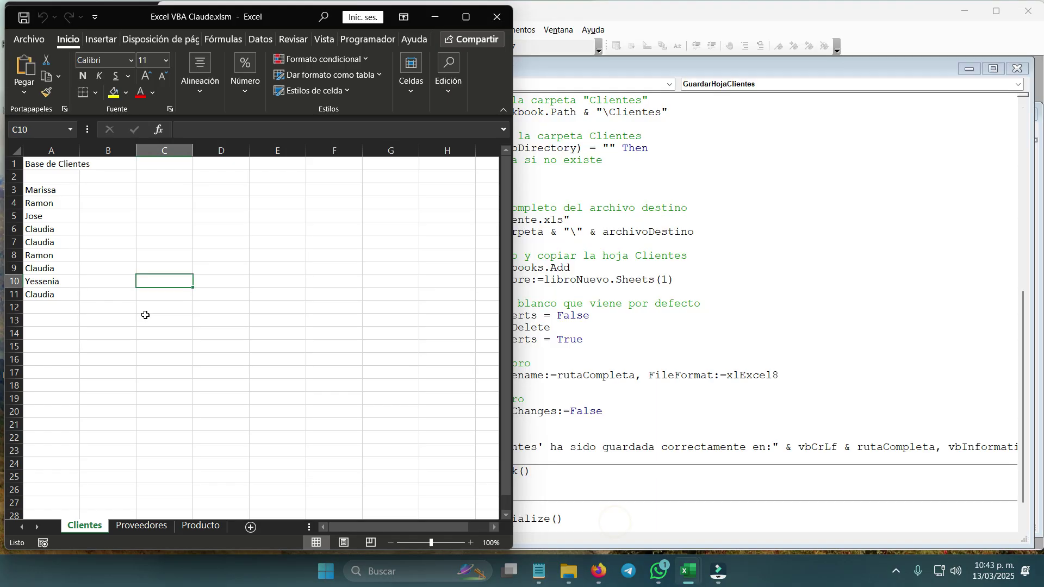
click(146, 319)
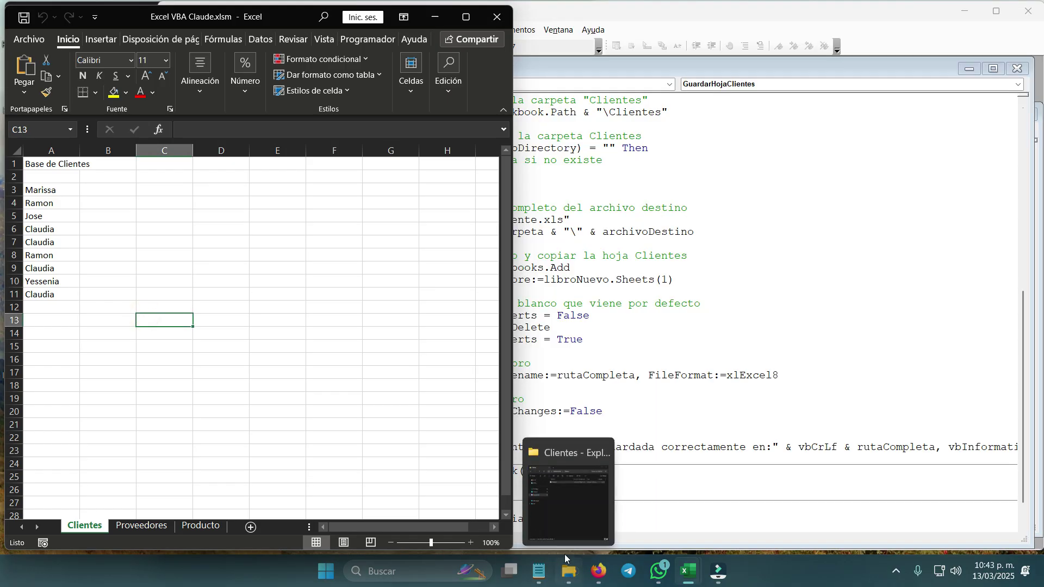
click(568, 571)
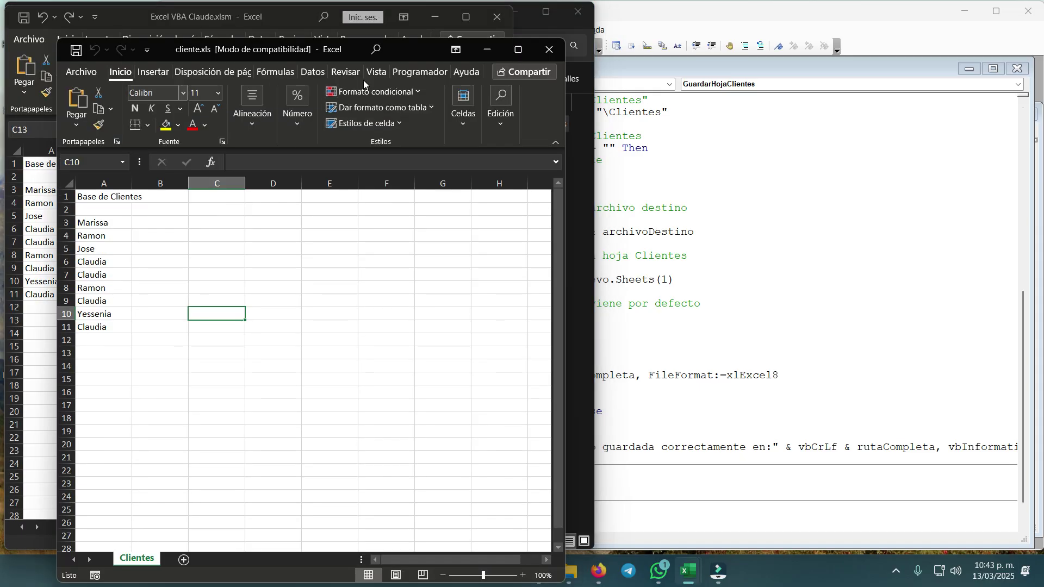
mouse_move(388, 57)
mouse_down()
mouse_move(585, 38)
mouse_move(612, 23)
mouse_up()
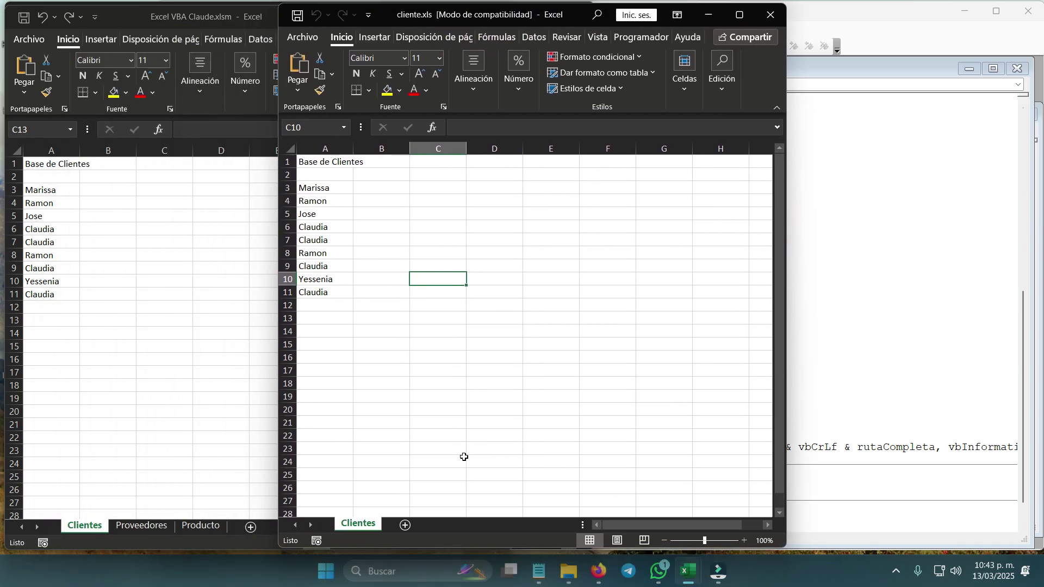
click(386, 408)
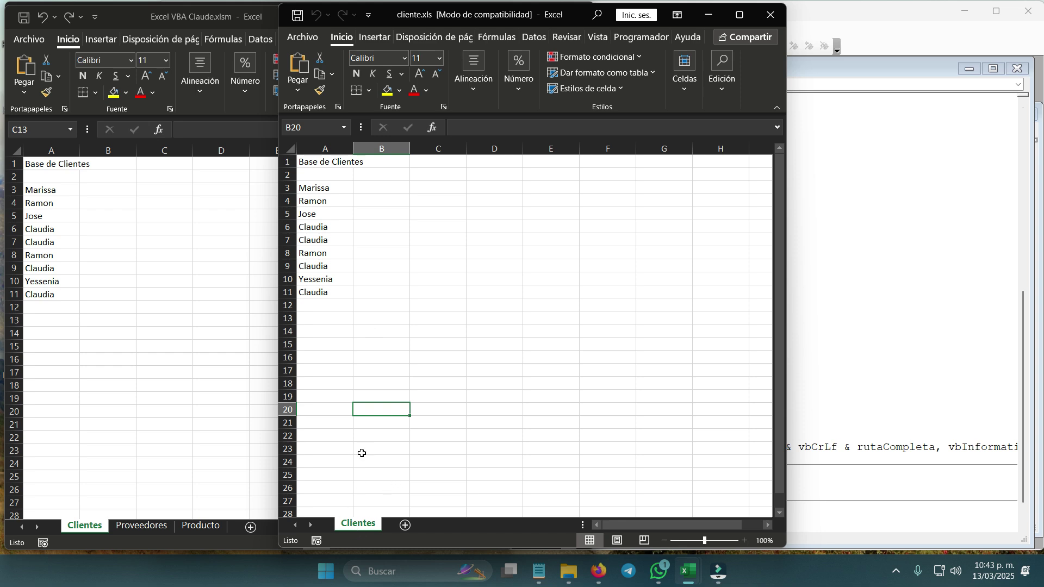
Compare the column A client names in cliente.xls with the original workbook's A1:A11.
drag(326, 159, 337, 293)
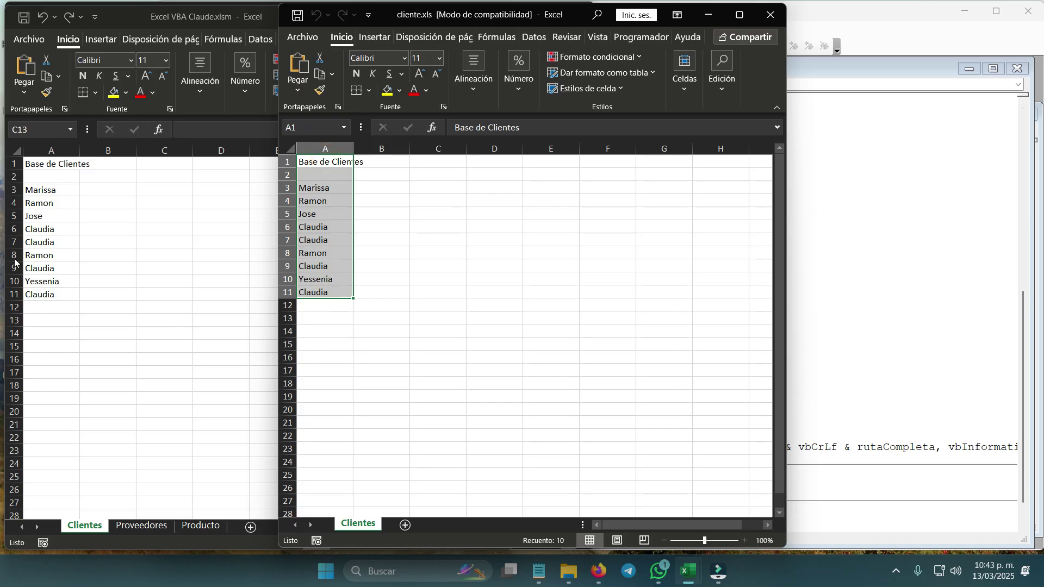
click(42, 237)
drag(52, 165, 53, 298)
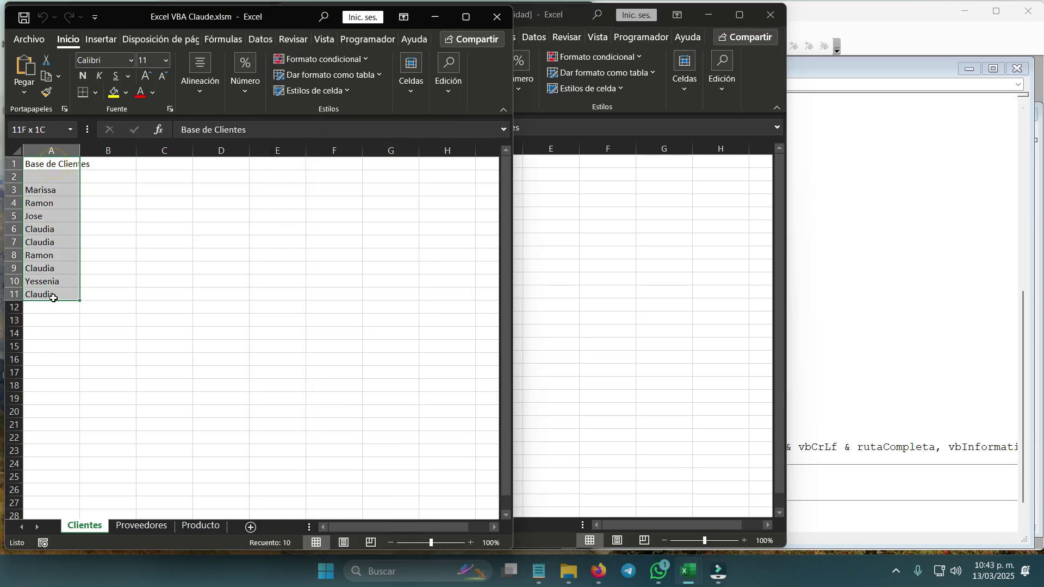
click(188, 320)
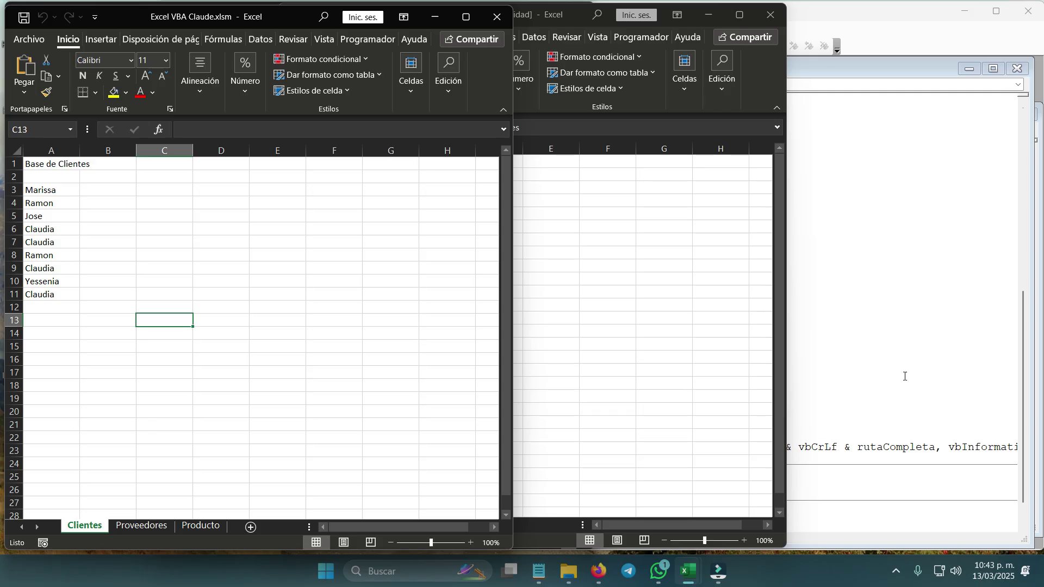
click(858, 343)
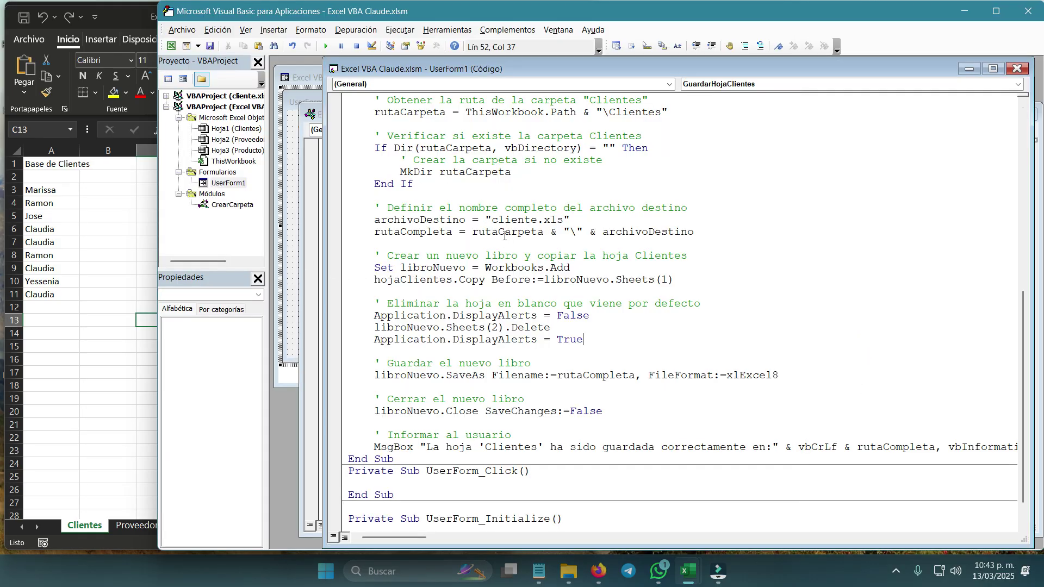
Glance at the Claude chat's generated code, then open the UserForm1 design with its Exportar Hoja button.
click(600, 571)
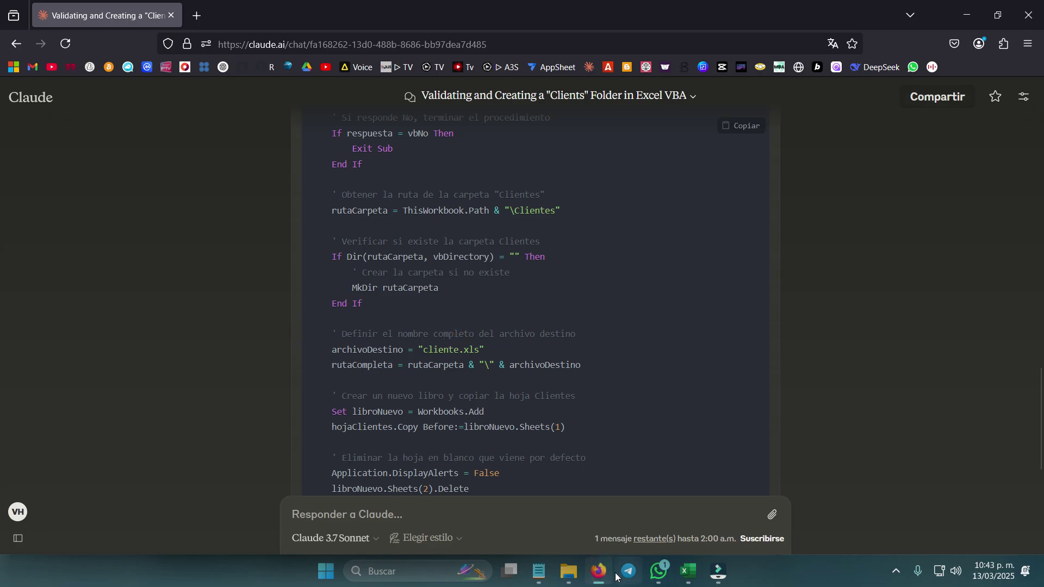
click(600, 571)
click(492, 339)
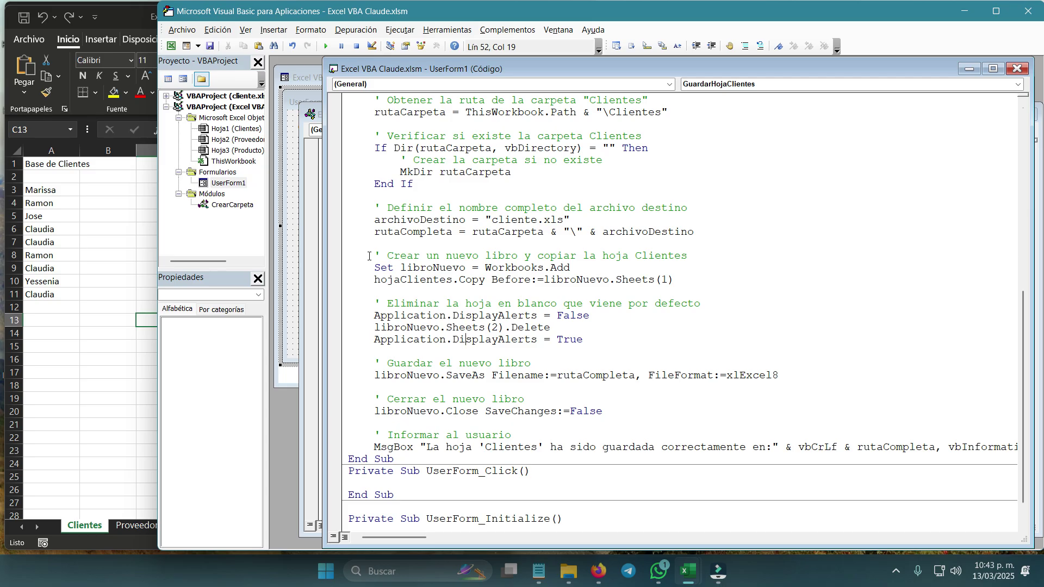
scroll(369, 256, up, 1)
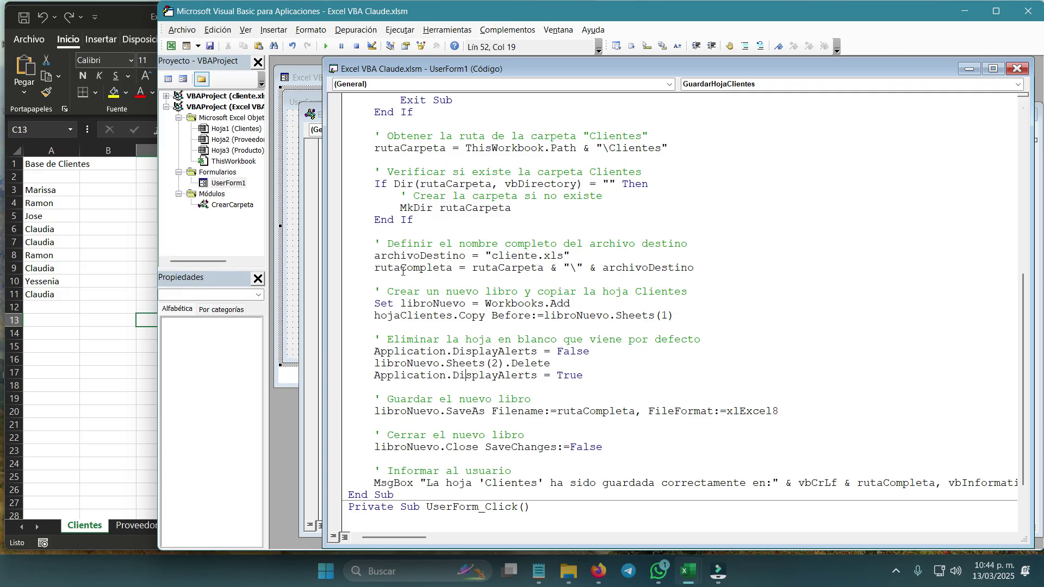
click(290, 255)
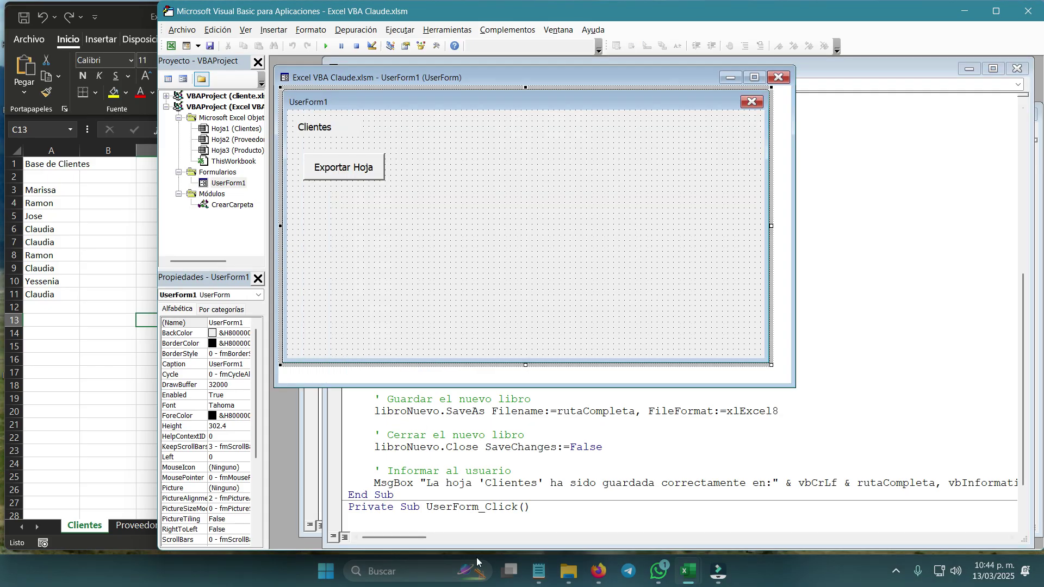
click(599, 571)
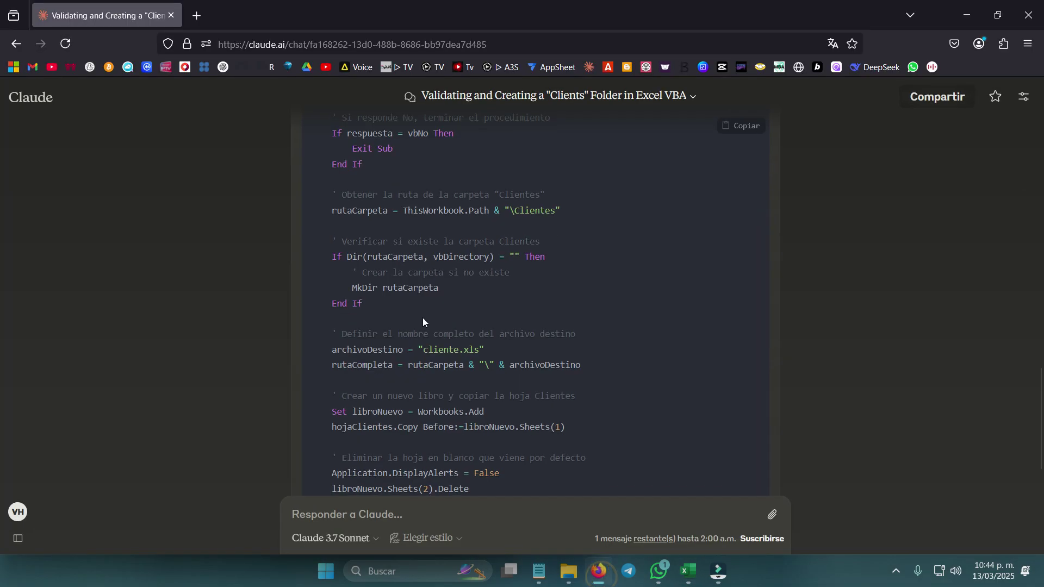
click(603, 579)
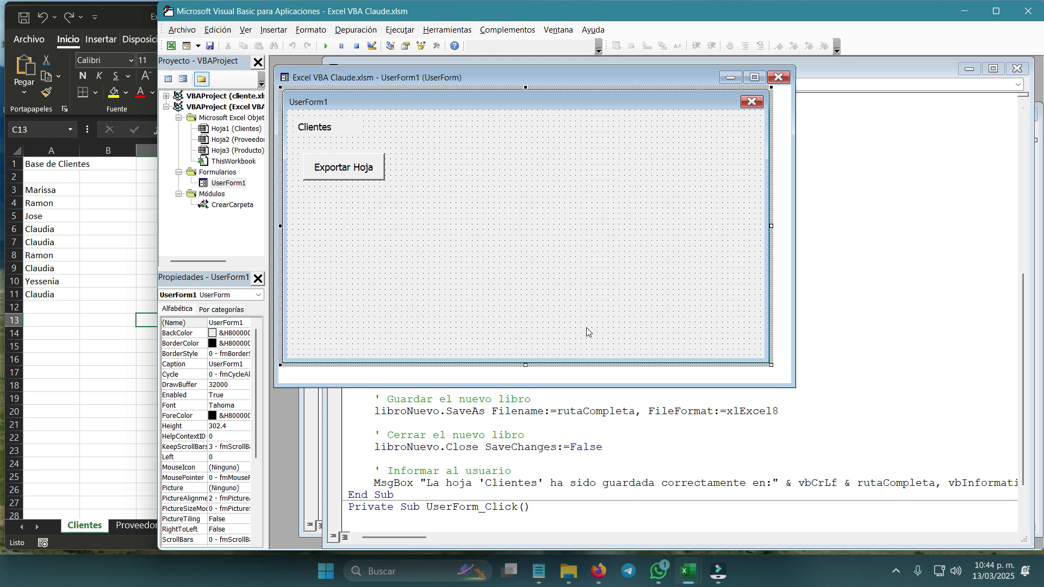